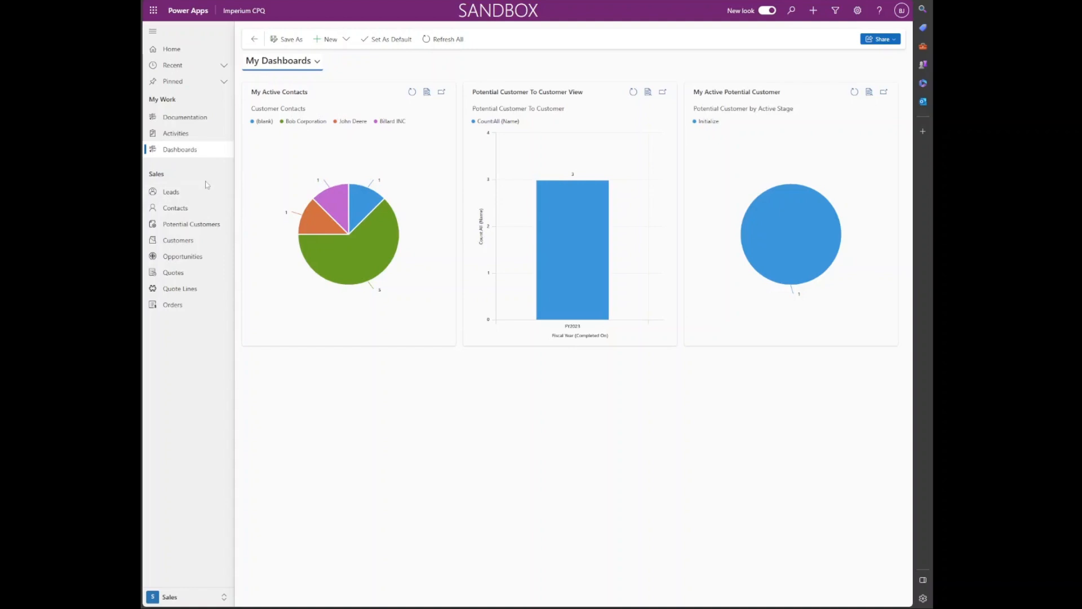
Step: From the active Leads list, create a new blank lead contact record
click(203, 195)
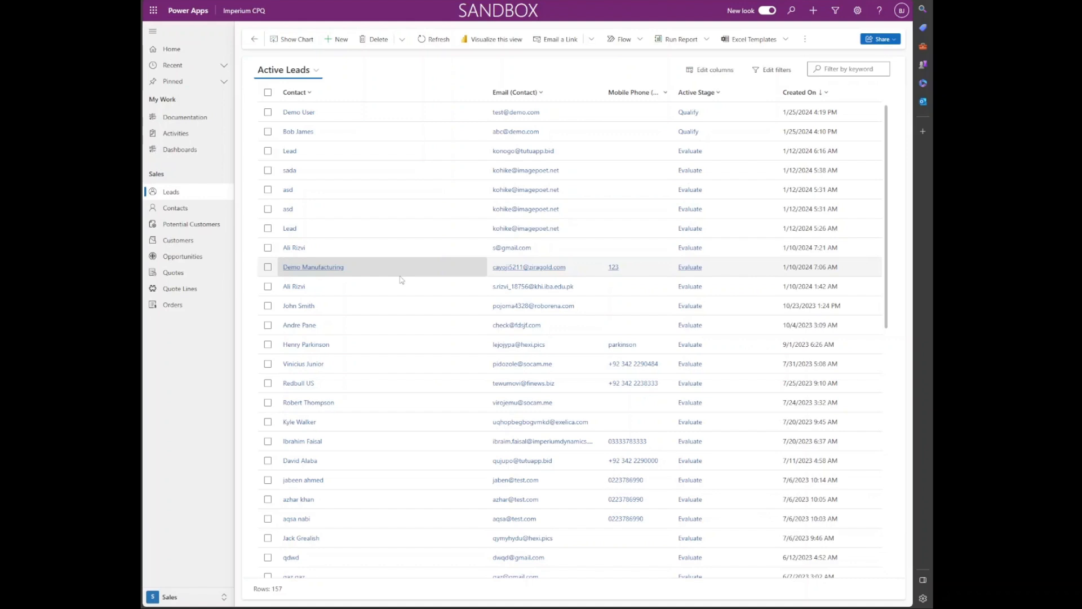
click(338, 39)
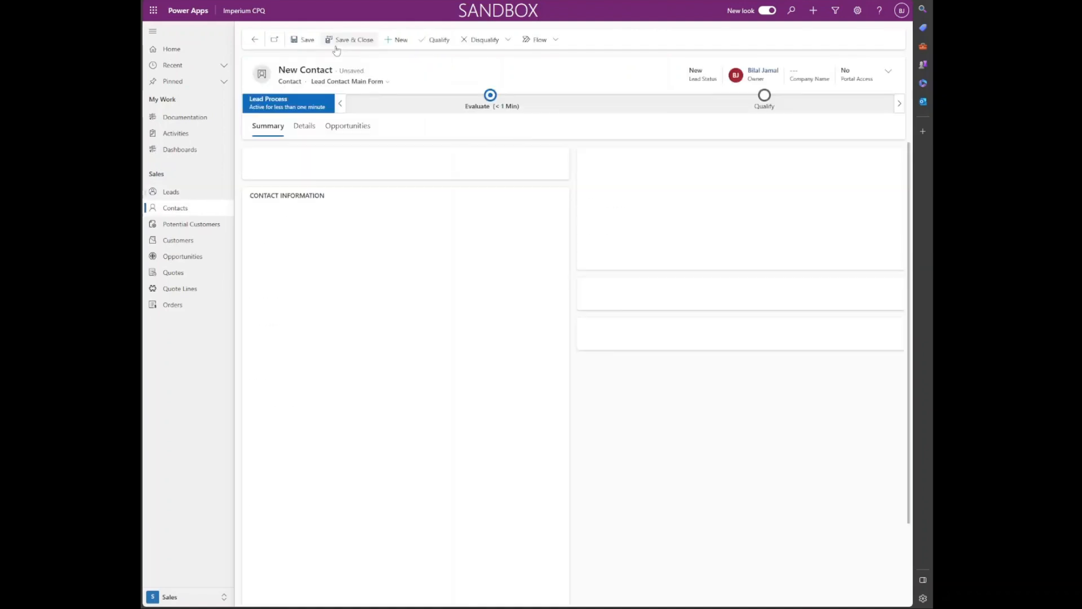
Step: Enter the lead's first and last name on the new contact form
click(370, 322)
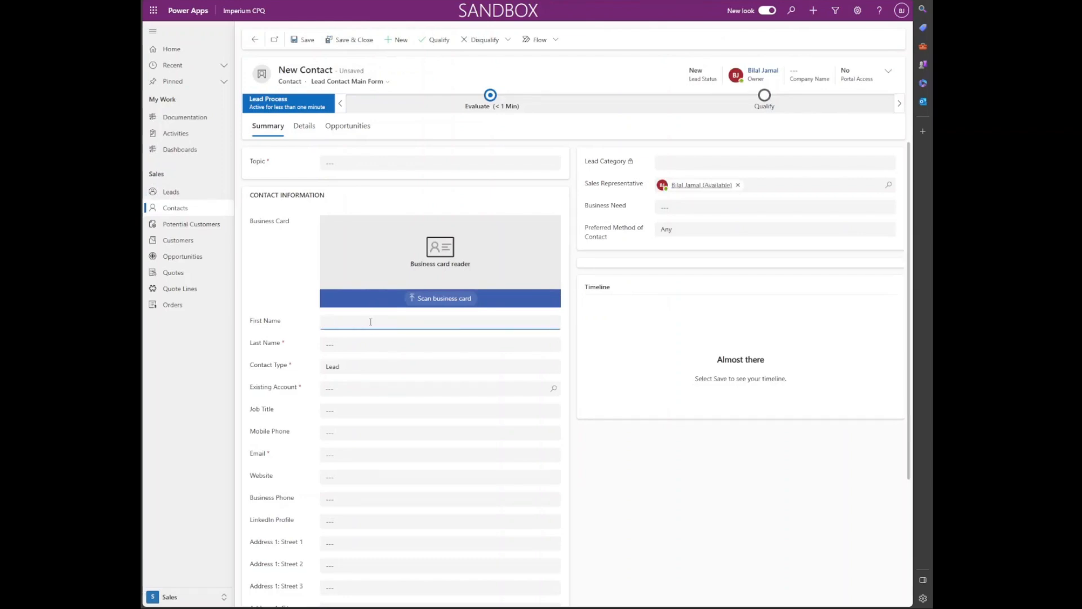
text(Ji)
key(Tab)
click(371, 322)
text(m)
key(Tab)
text(S)
key(BackSpace)
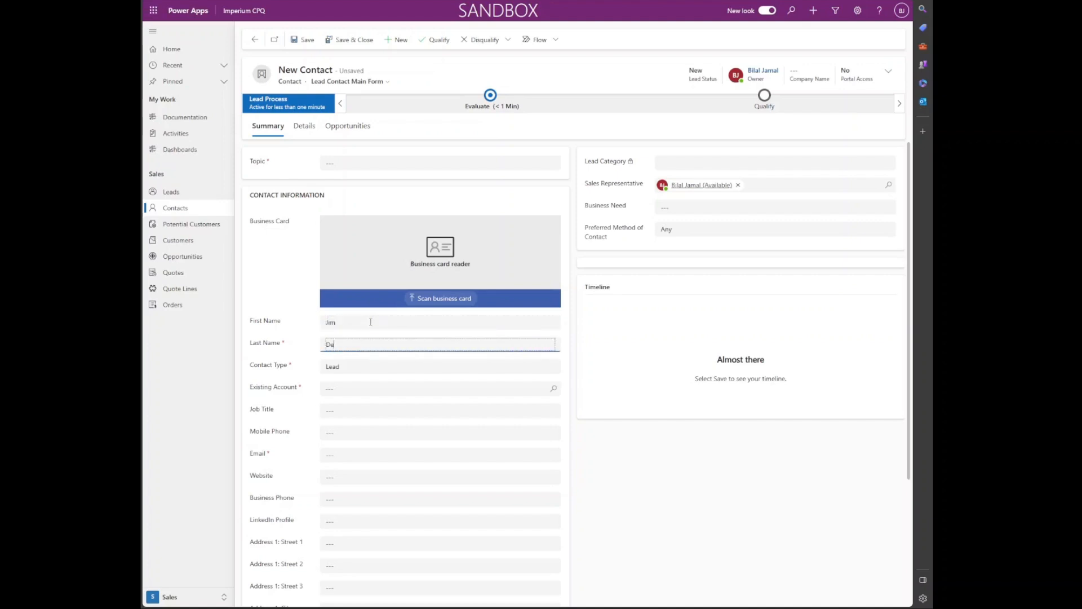
key(Tab)
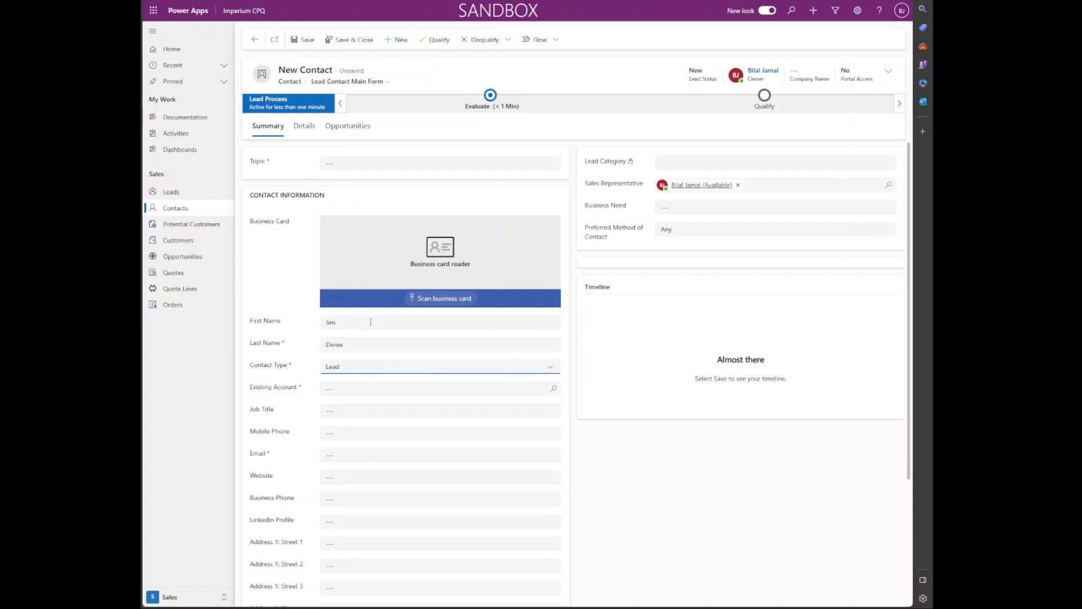
Step: Start a new customer from the Existing Account lookup
click(410, 392)
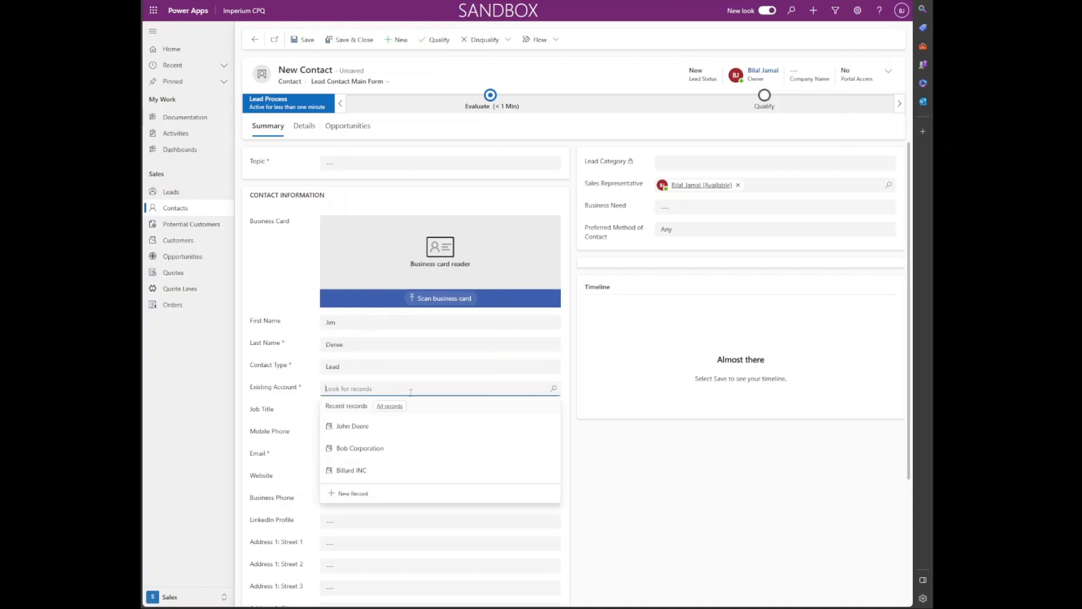
click(372, 479)
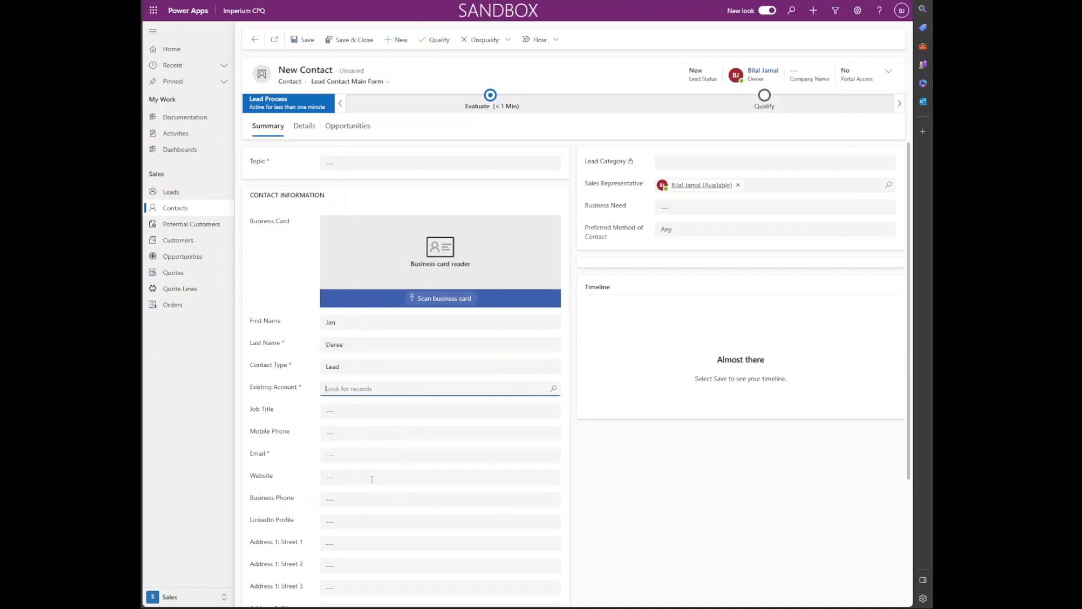
click(554, 388)
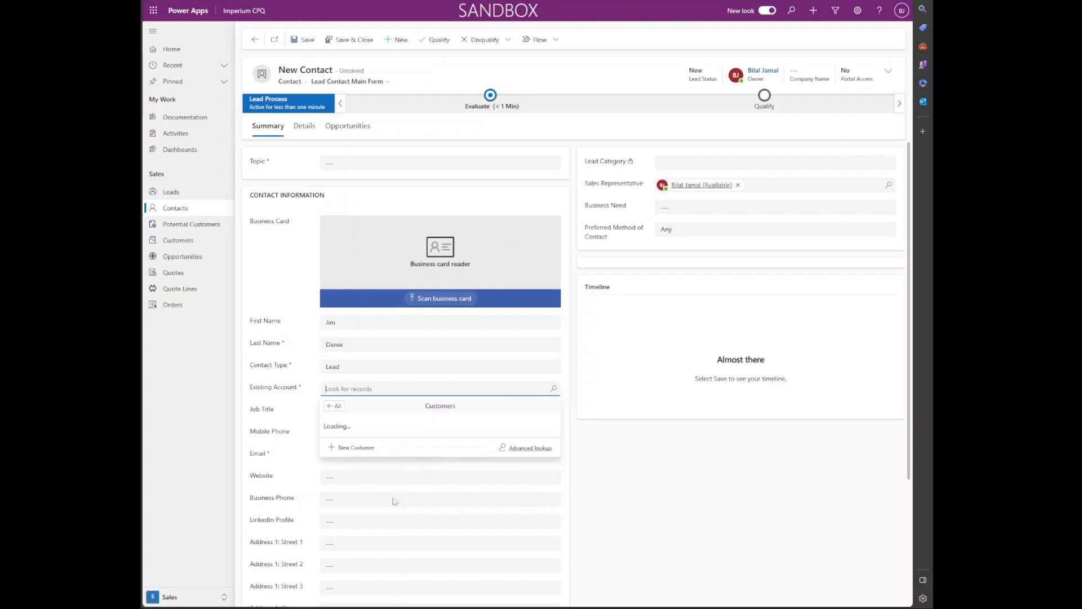
click(359, 530)
Step: Save customer 'Jim Corporation INC' in Quick Create as the lead's existing account
click(786, 68)
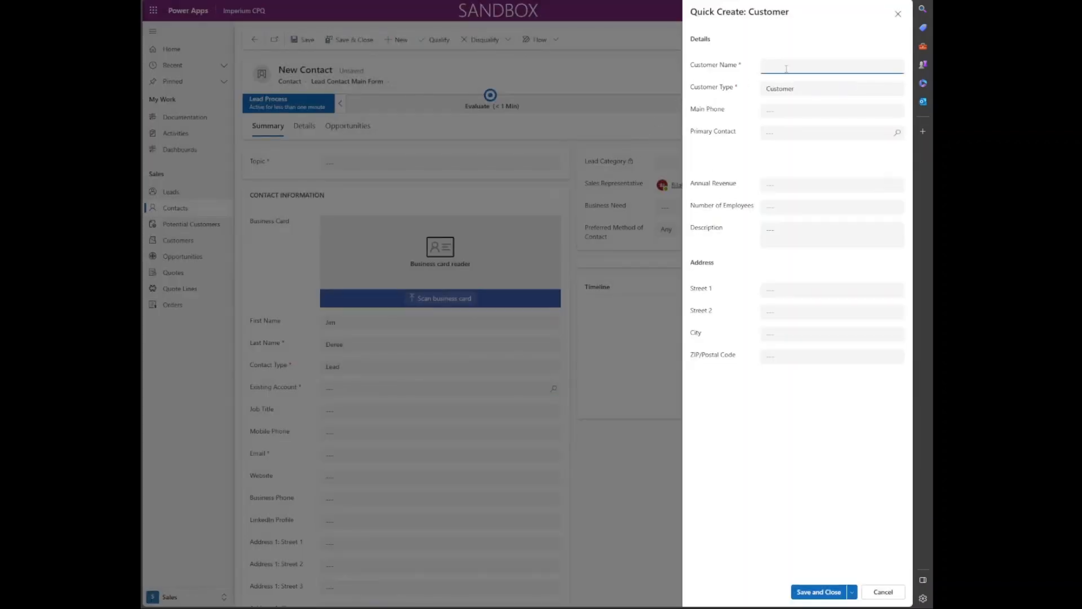
text(Jim Corporation LLCINC)
click(820, 592)
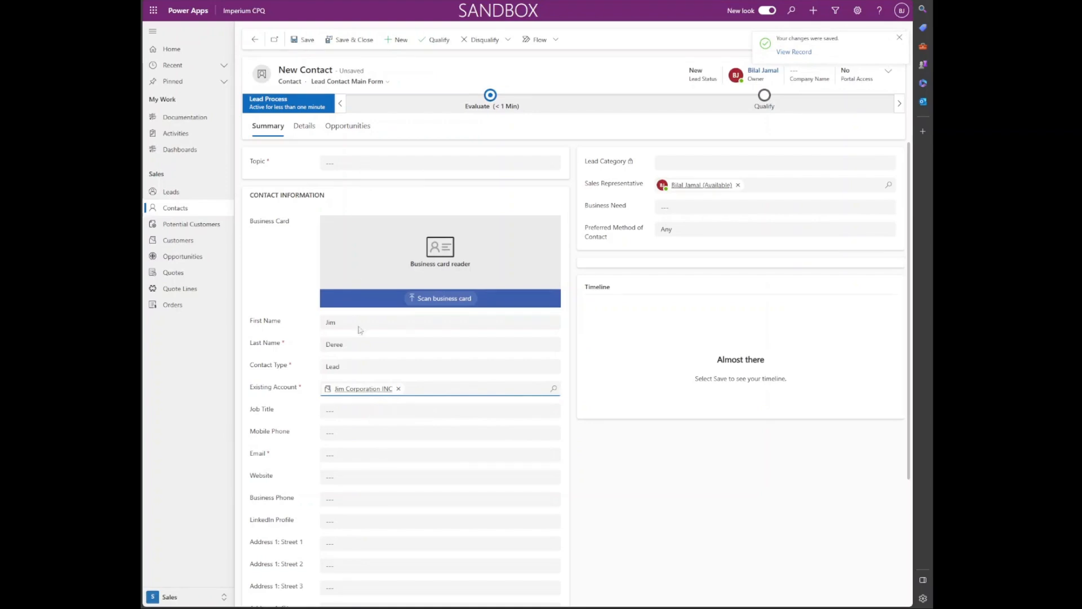
Step: Add the lead's e-mail and topic 'Looking for Electronic Items', then save the contact
click(365, 456)
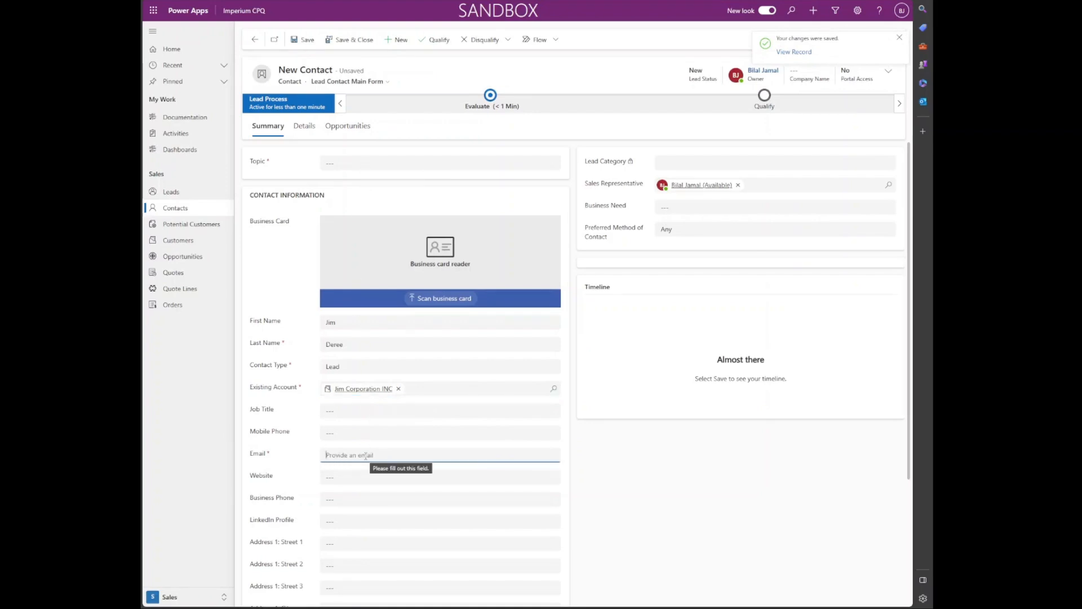
text(jim@demo.com)
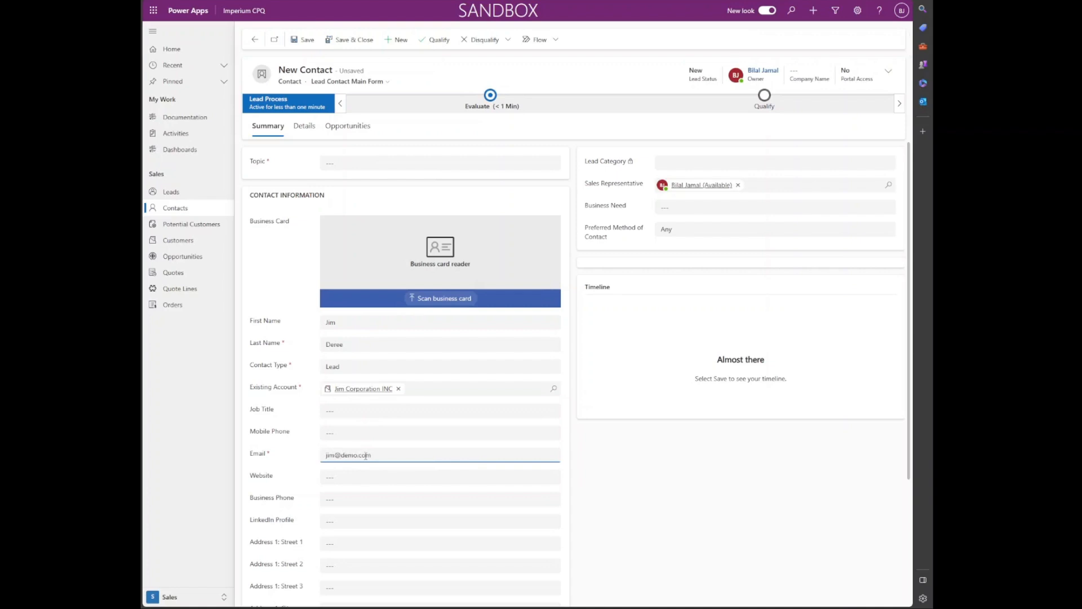
click(362, 163)
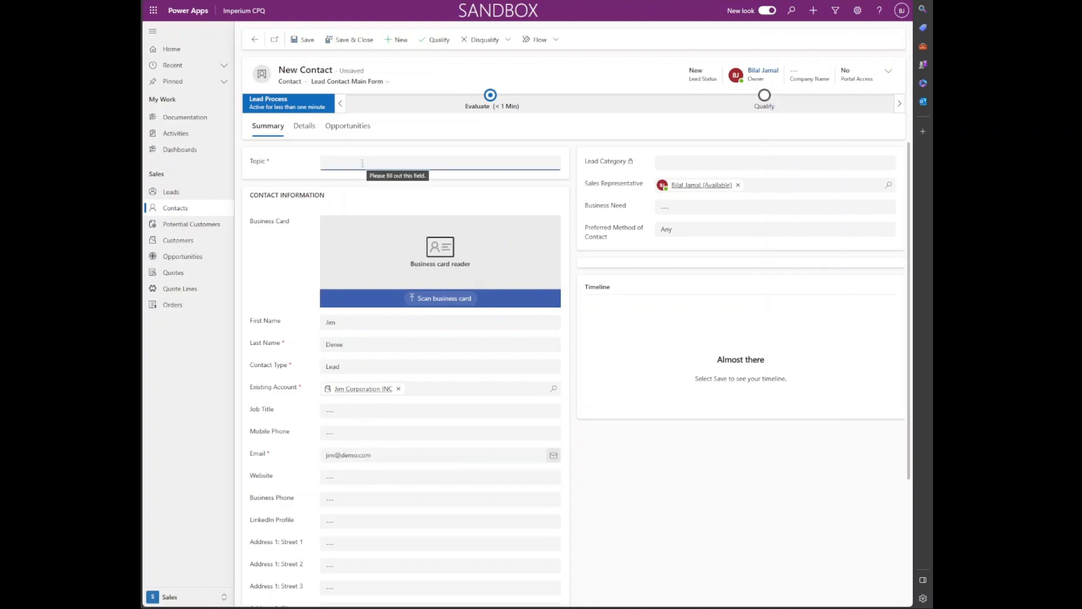
text(Looking for Electronic Items)
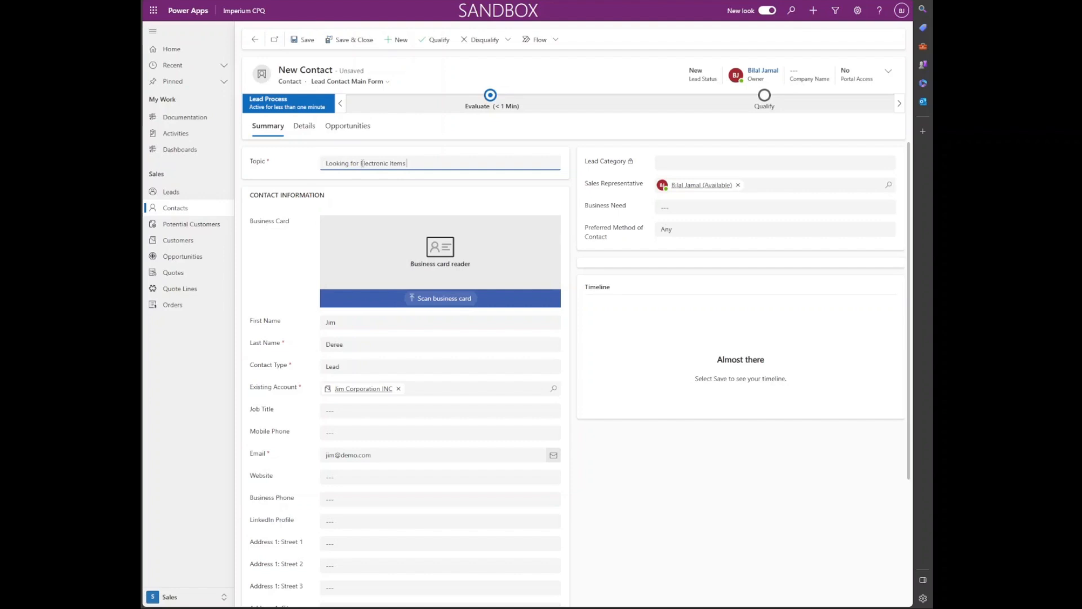
scroll(423, 375, down, 3)
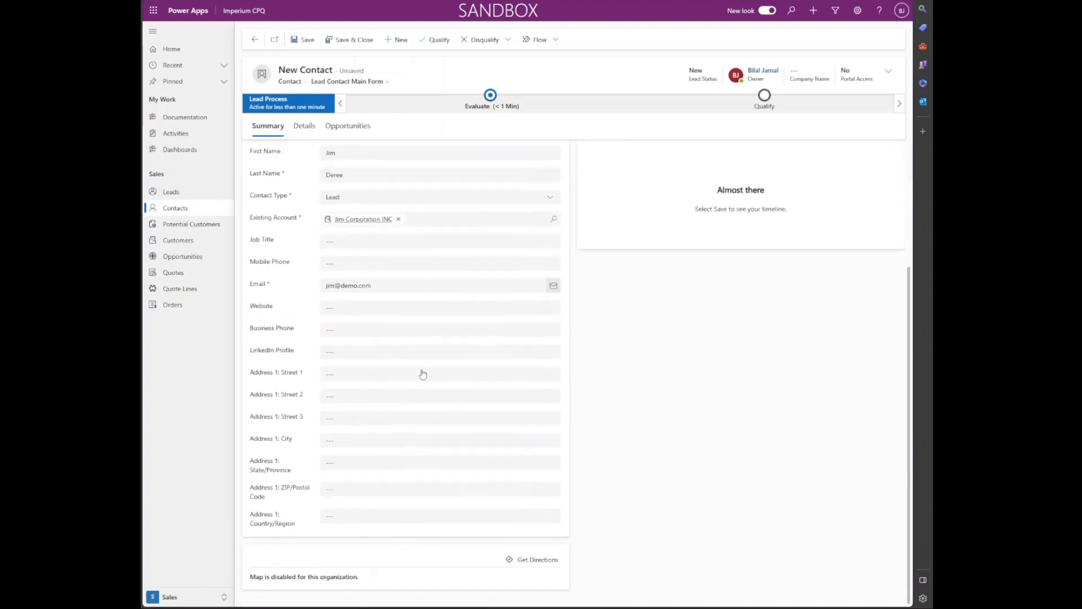
scroll(423, 374, up, 3)
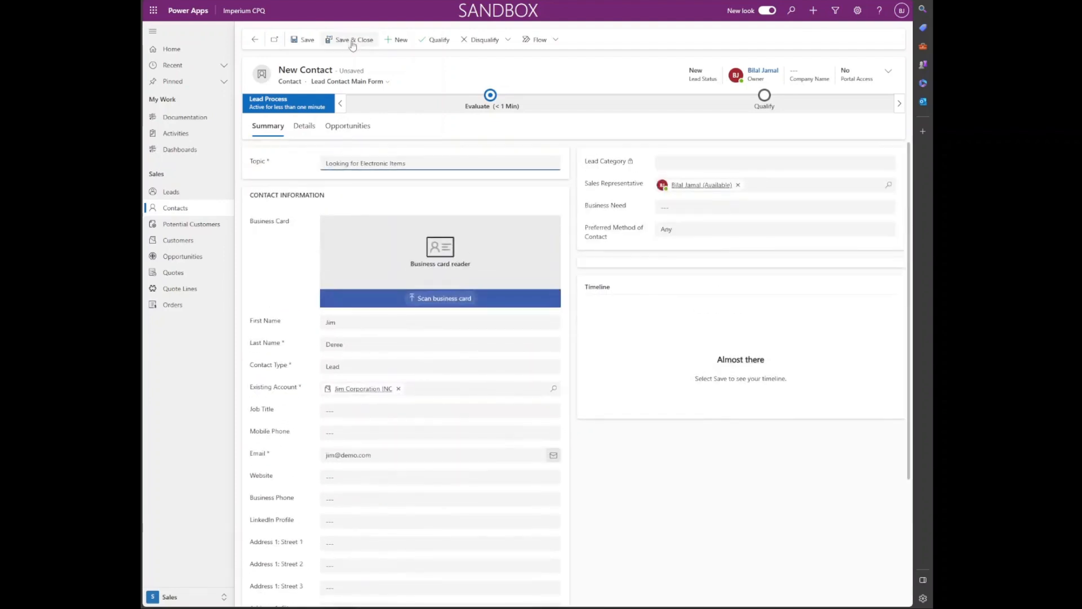
click(311, 44)
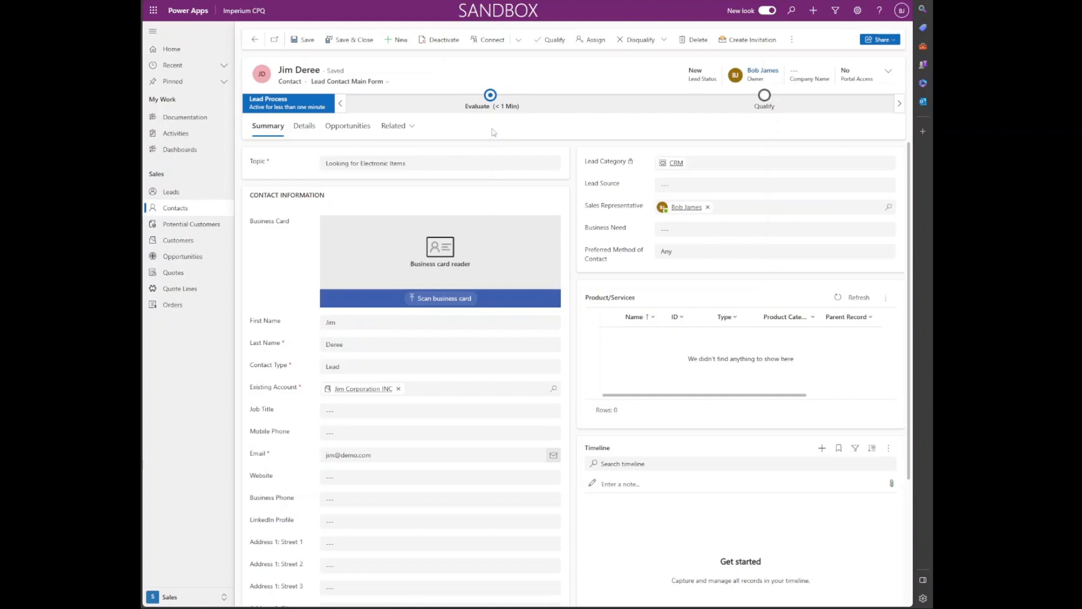
Step: Advance the lead from Evaluate to Qualify, finish the process, and choose Qualify
click(490, 100)
click(587, 274)
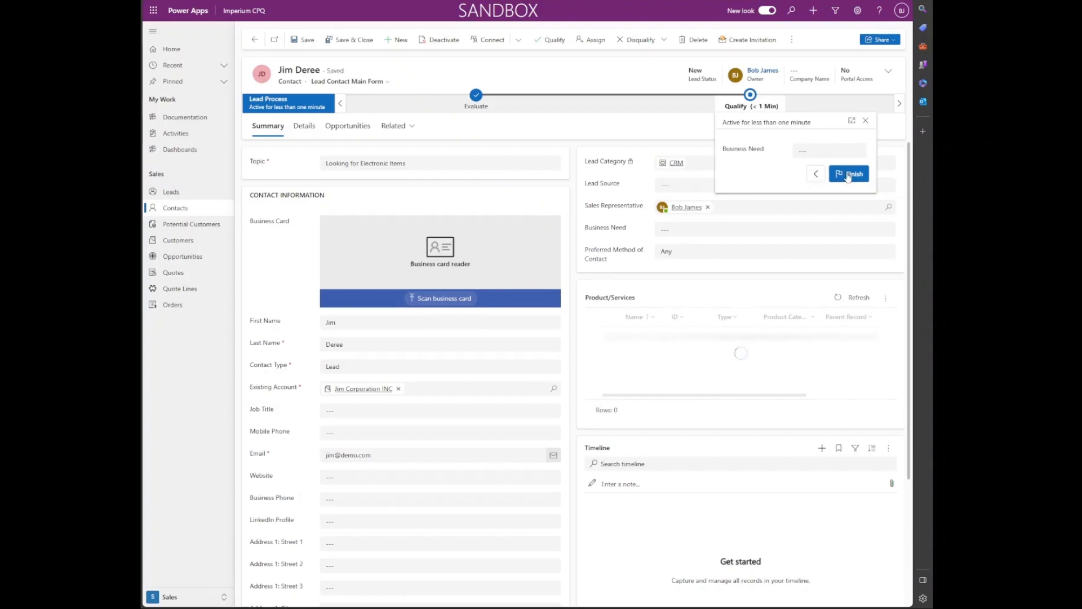
click(848, 176)
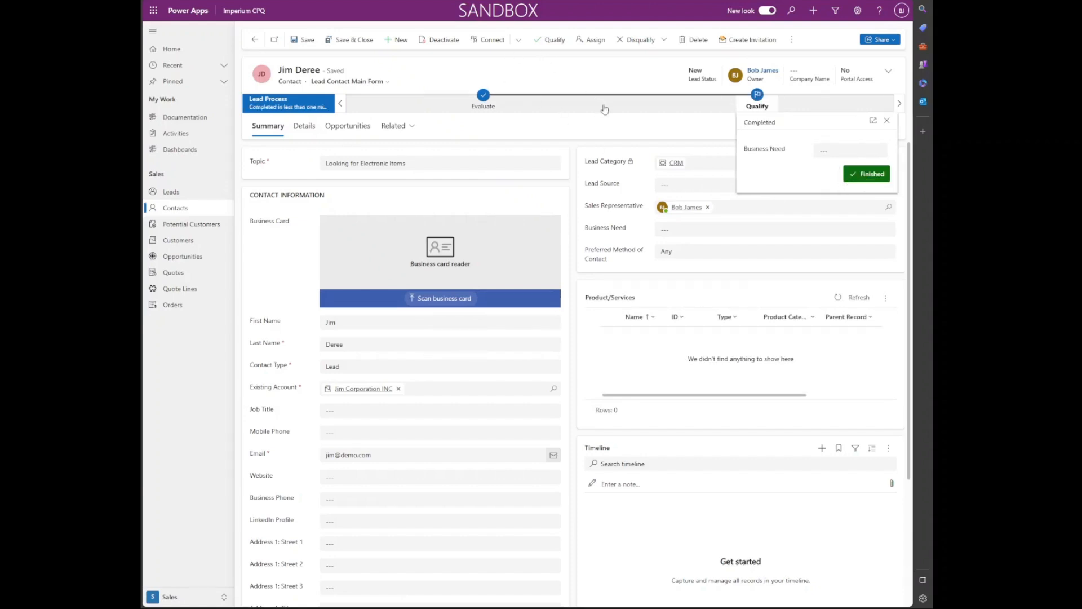
click(553, 40)
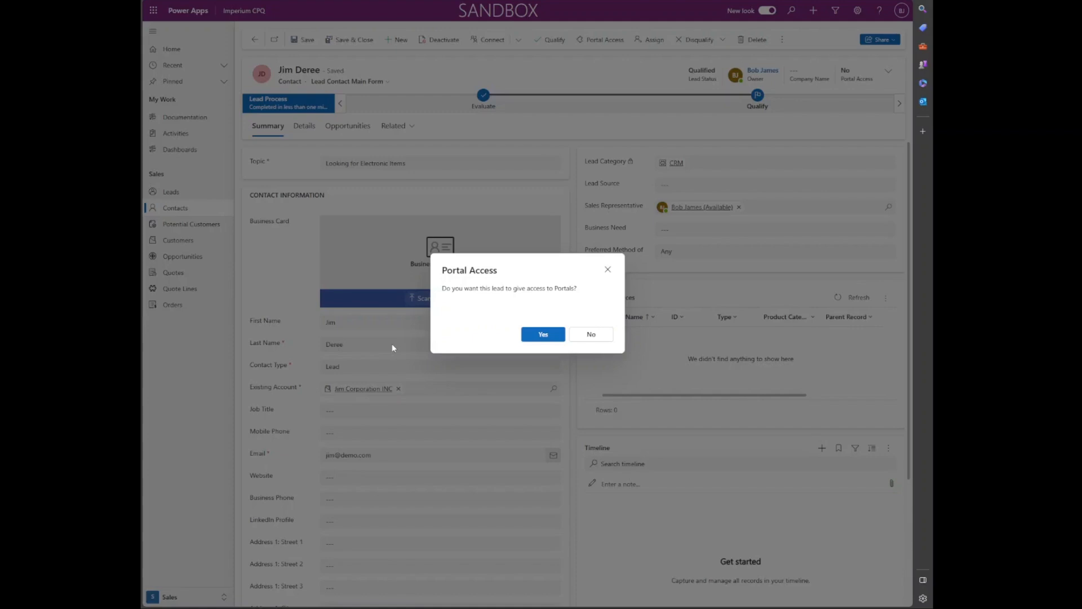
Step: Grant portal access, creating opportunity 'Looking for Electronic Items for Jim Corporation INC'
click(536, 337)
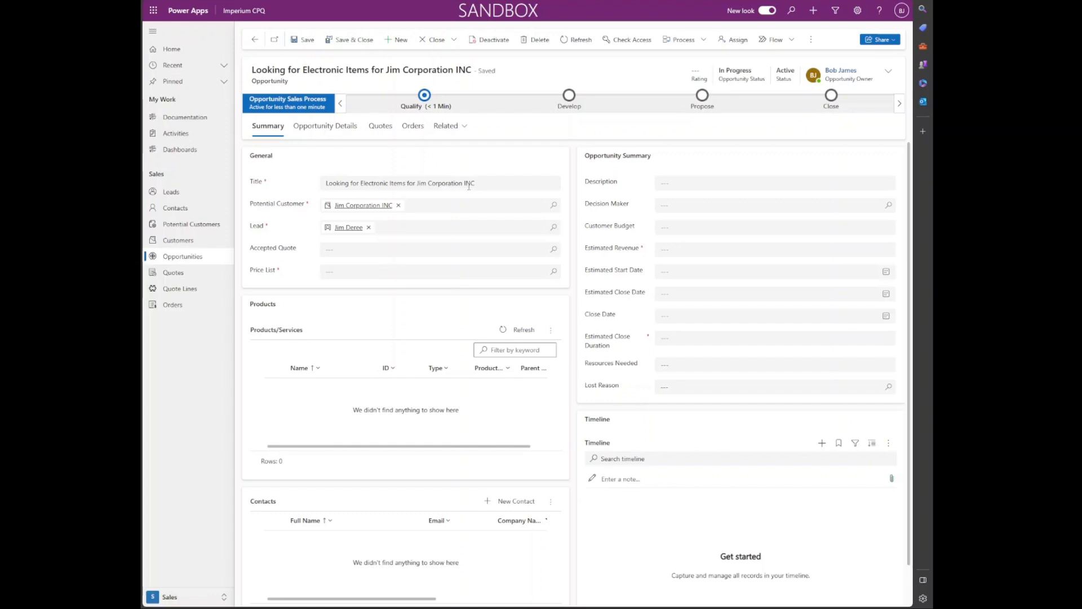
Step: Save the opportunity with Electronic Price List, revenue $8,686,823.00, and close duration This Quarter
click(550, 280)
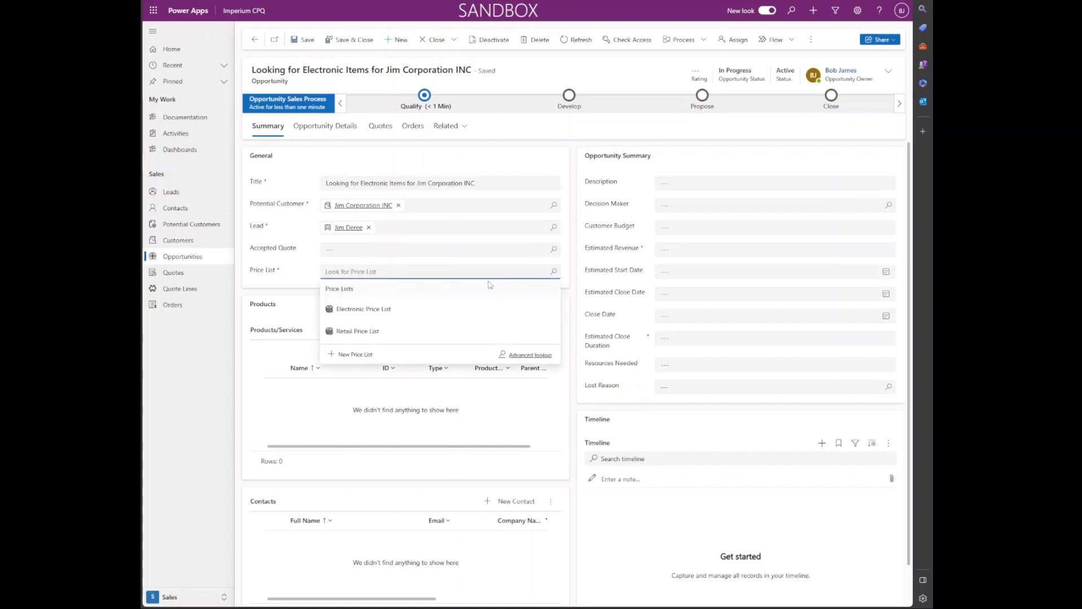
click(440, 310)
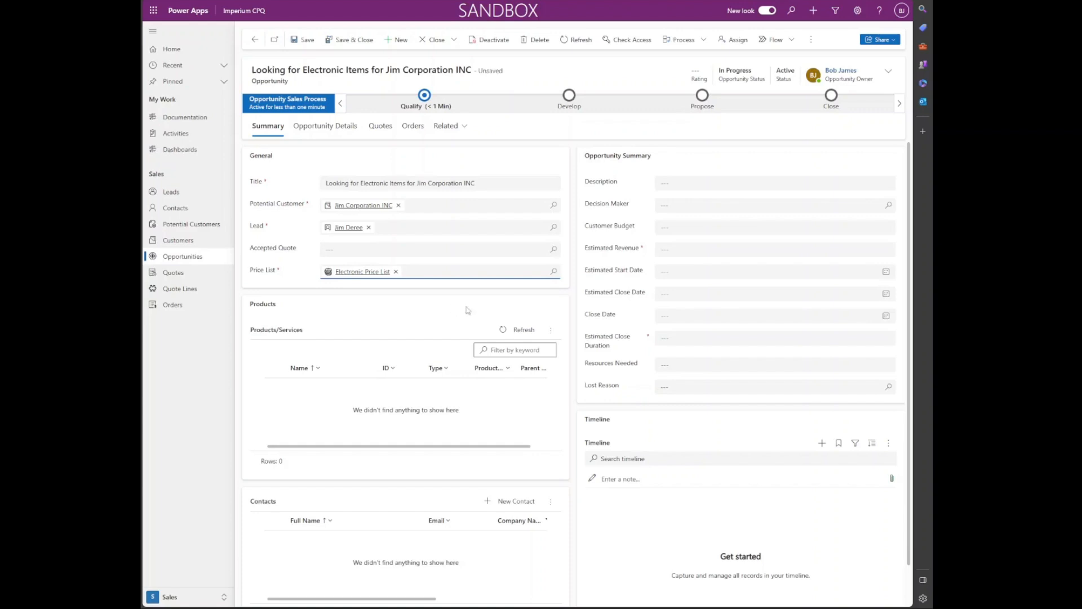
click(695, 243)
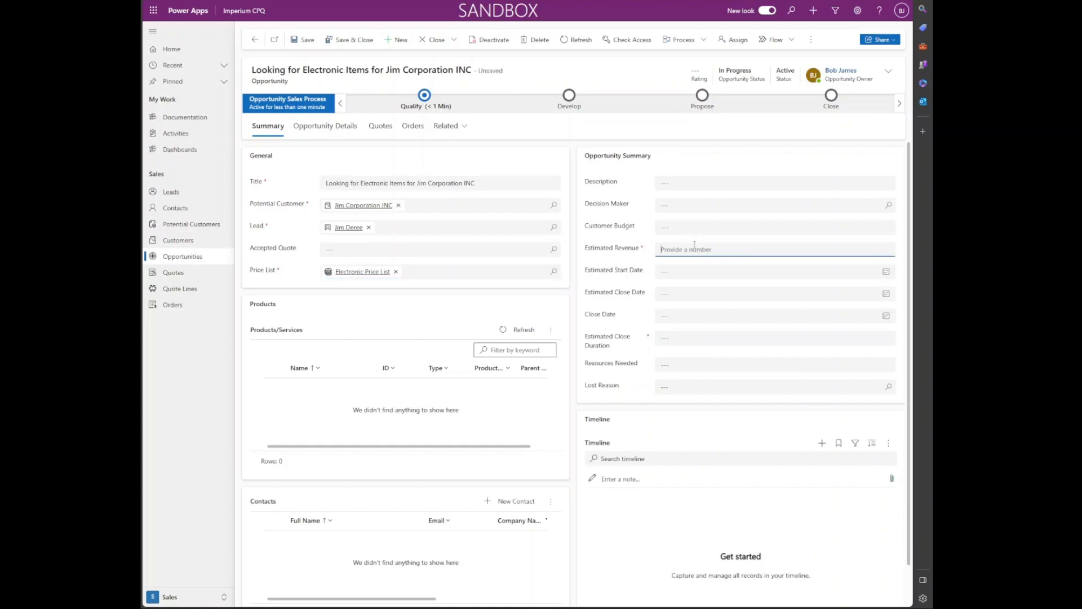
text(8666823)
click(819, 338)
click(762, 388)
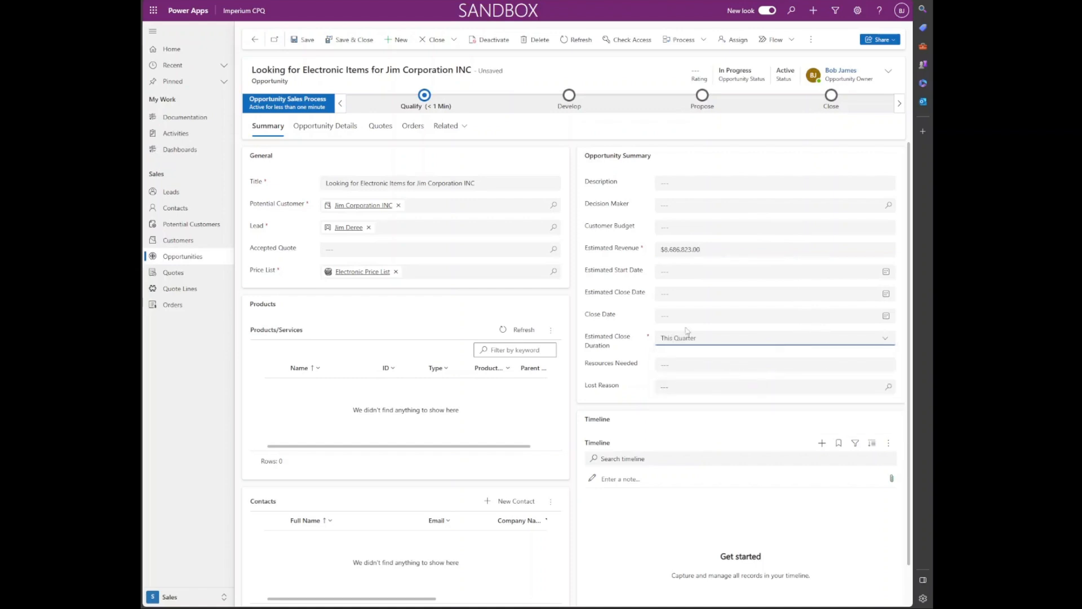
scroll(636, 334, down, 1)
scroll(636, 334, up, 1)
scroll(636, 334, down, 1)
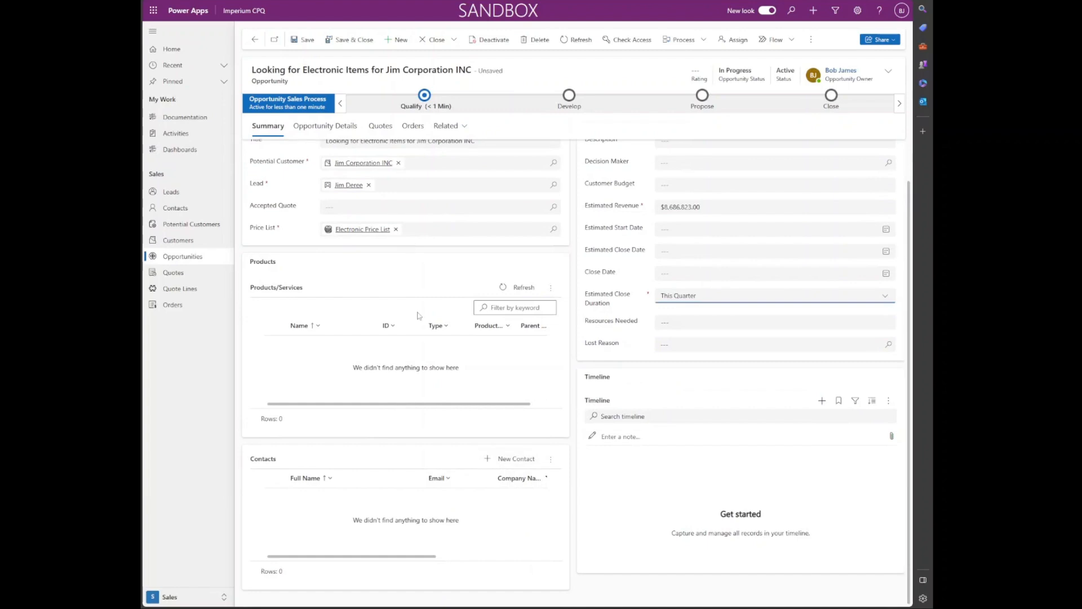
scroll(419, 314, up, 1)
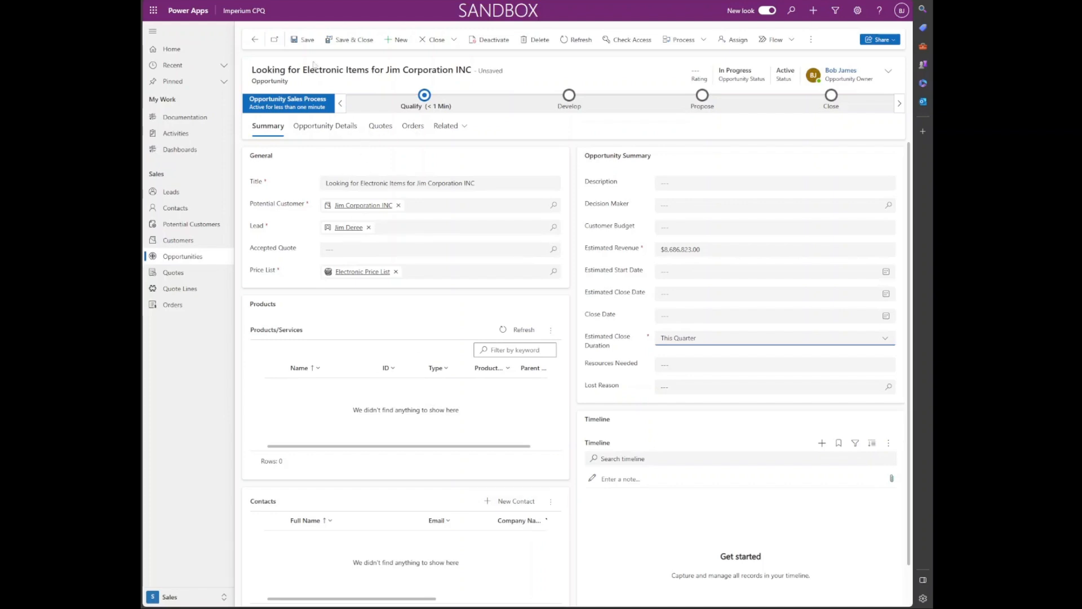
click(306, 40)
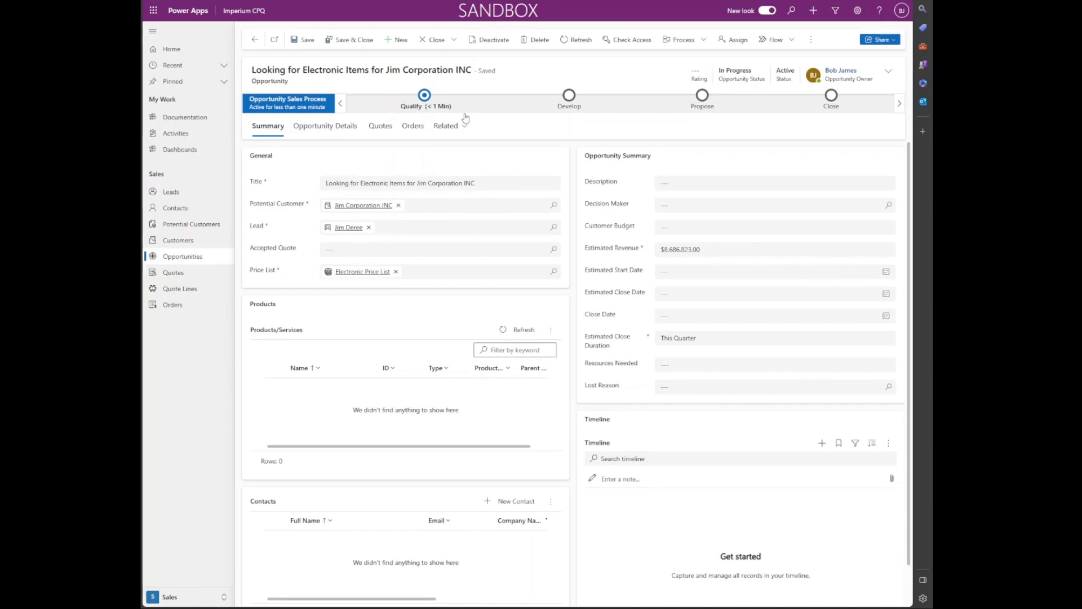
Step: At the Qualify stage, set the description 'Need electronic Items' and advance to Develop
click(424, 99)
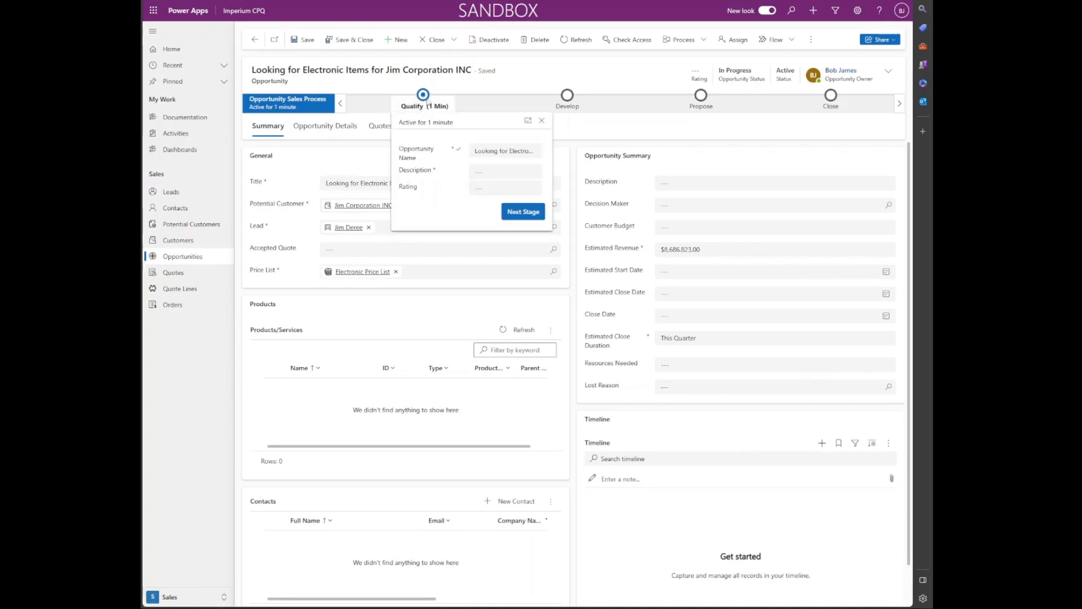
click(508, 172)
text(Need electronic Items)
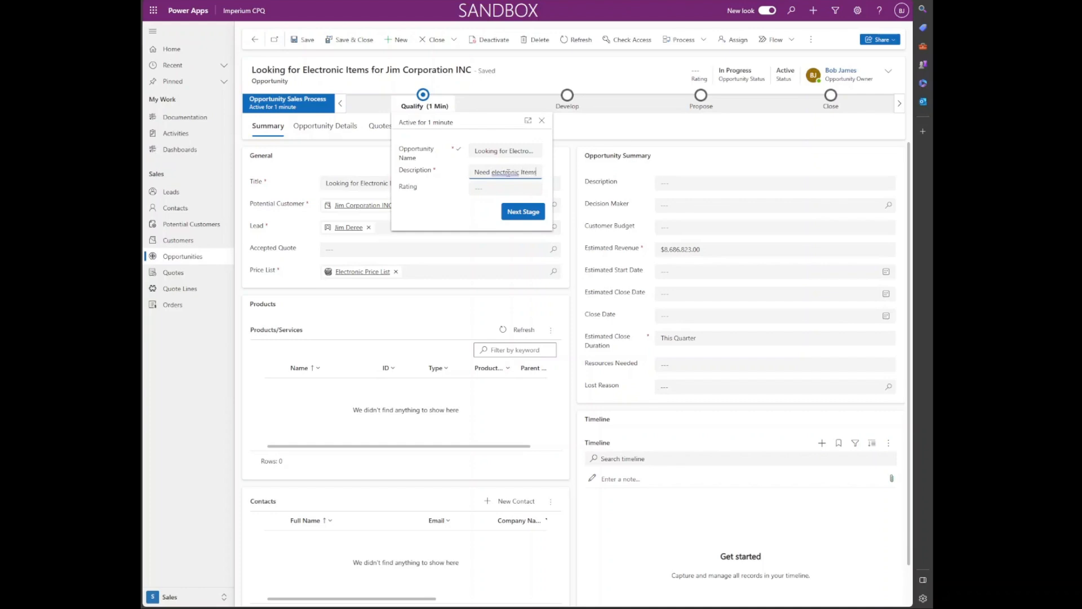
click(529, 212)
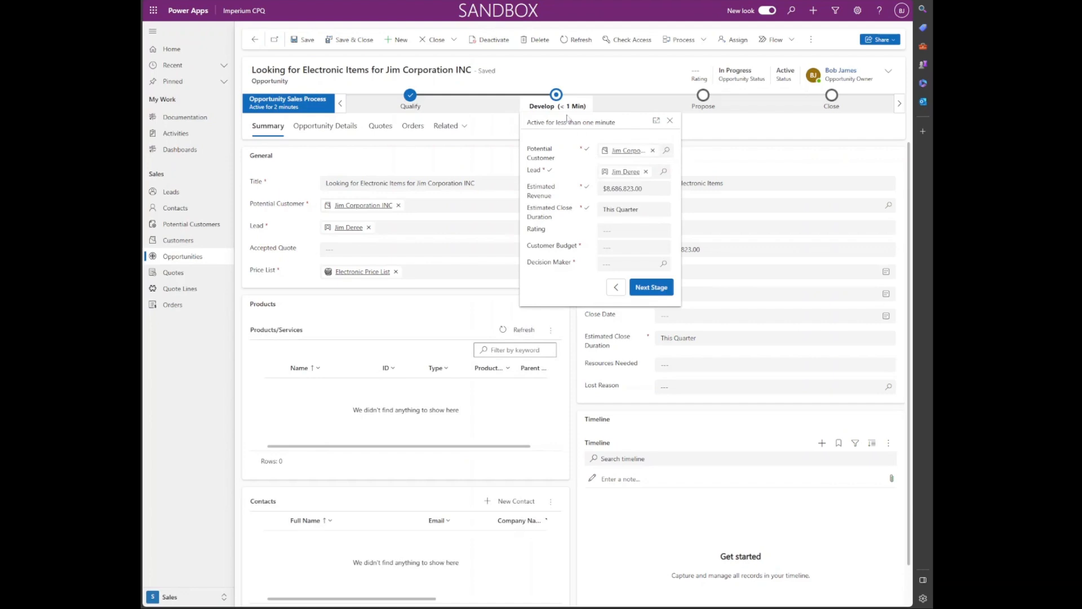
Step: Set customer budget 86,869, choose the lead's contact as decision maker, and advance to Propose
click(618, 247)
text(86869)
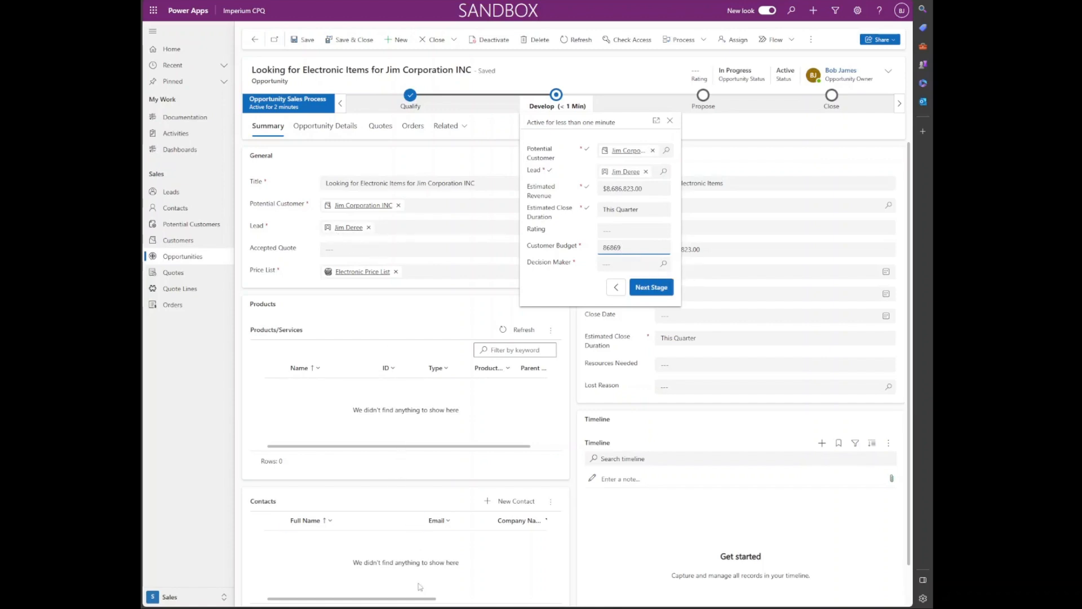
click(606, 264)
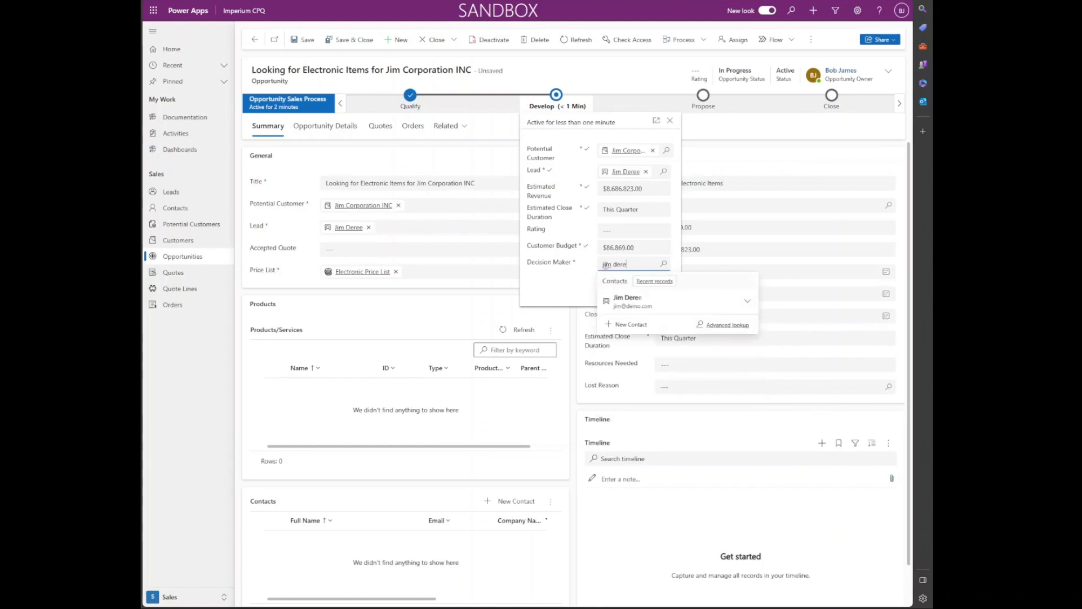
click(630, 300)
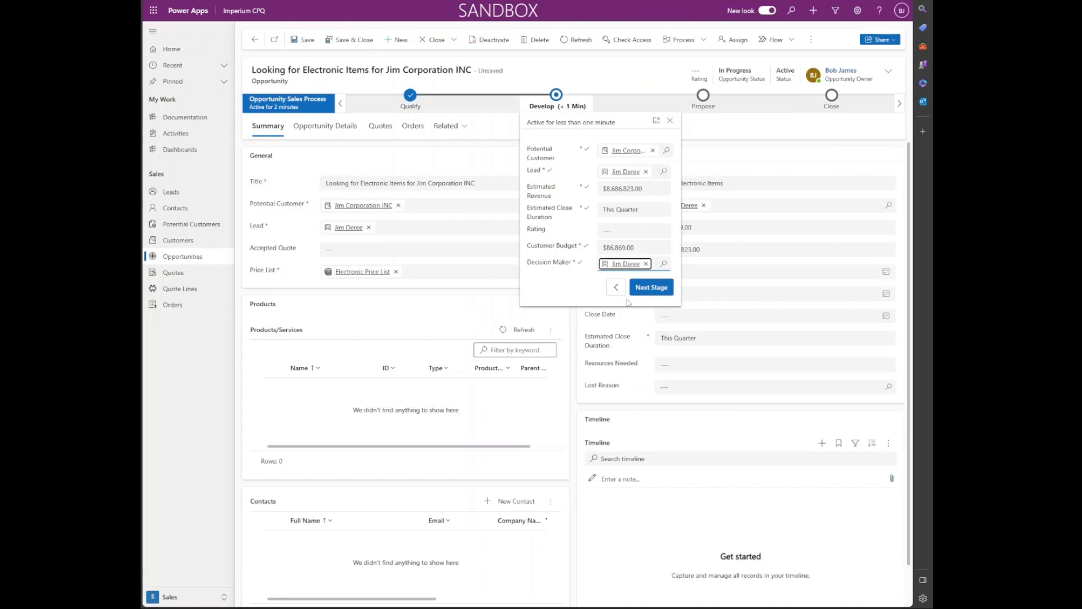
click(643, 294)
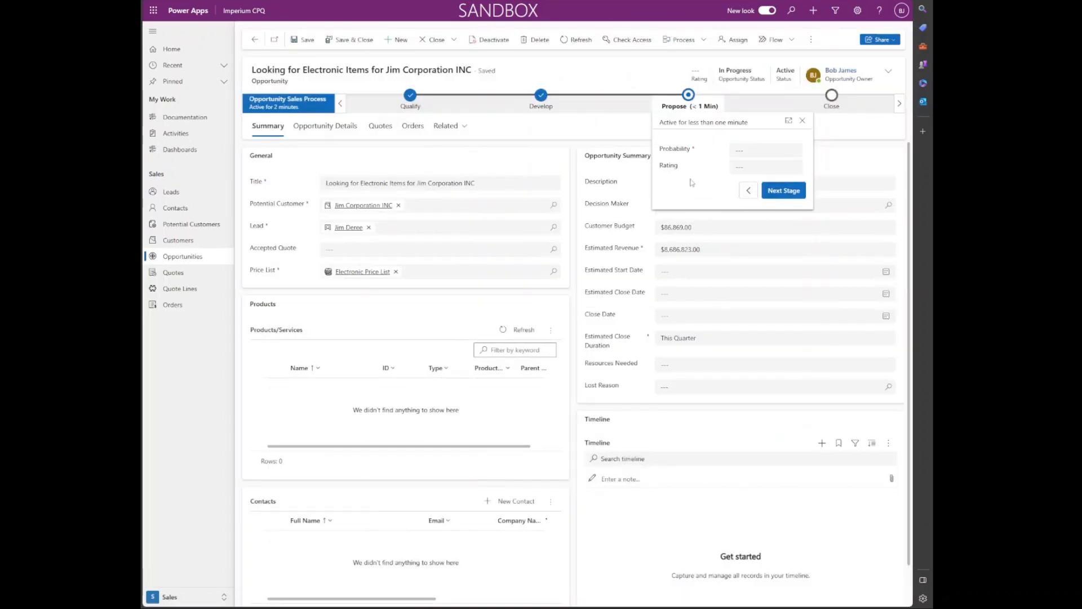
Step: Set probability to 40, move to the Close stage, and rate the opportunity Warm
click(760, 154)
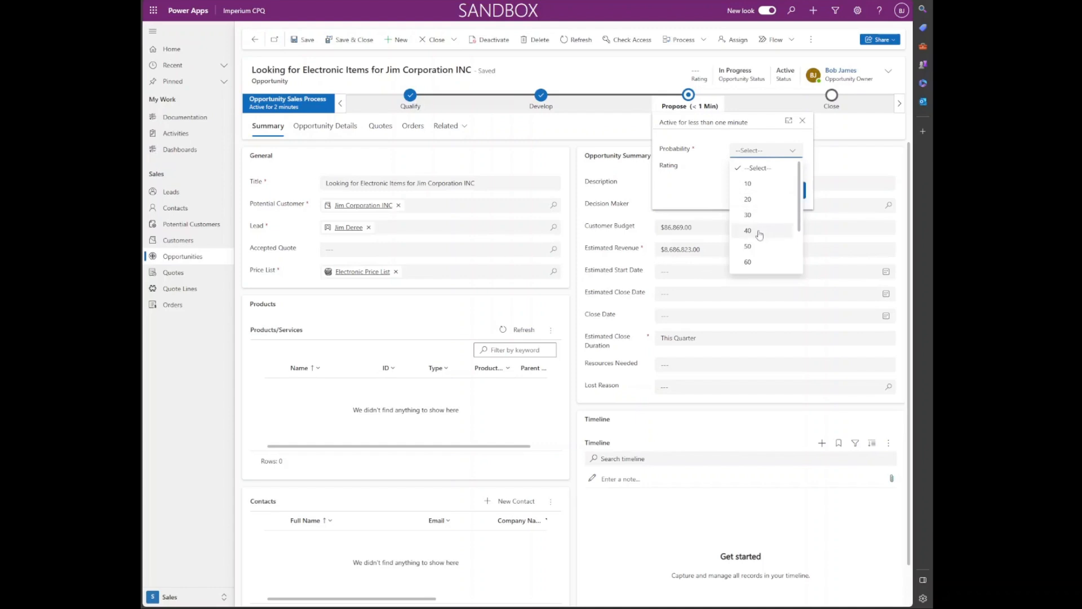
click(760, 231)
click(778, 192)
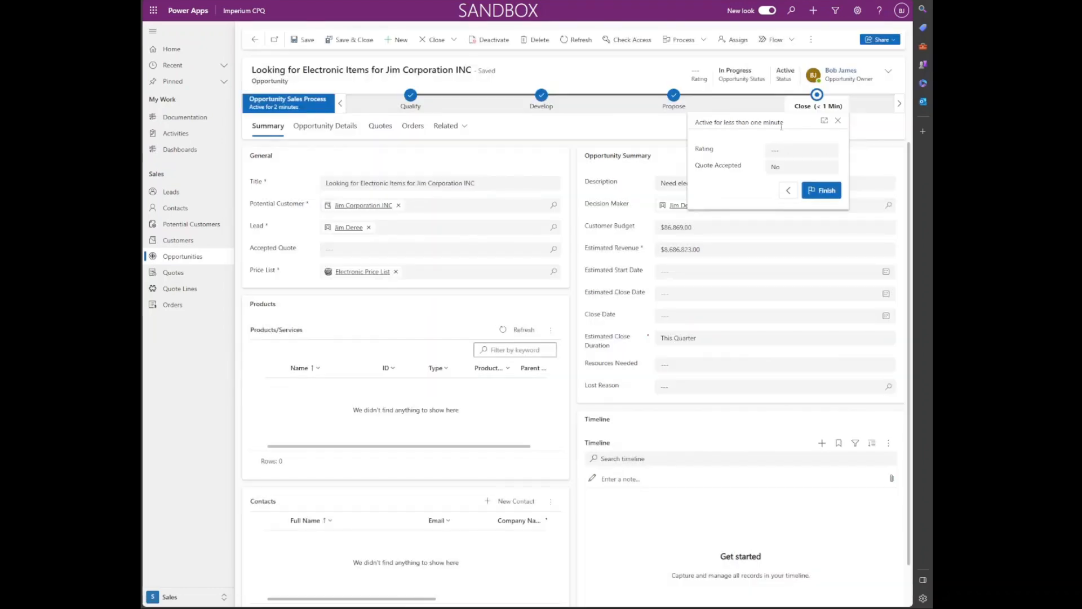
click(792, 150)
click(795, 198)
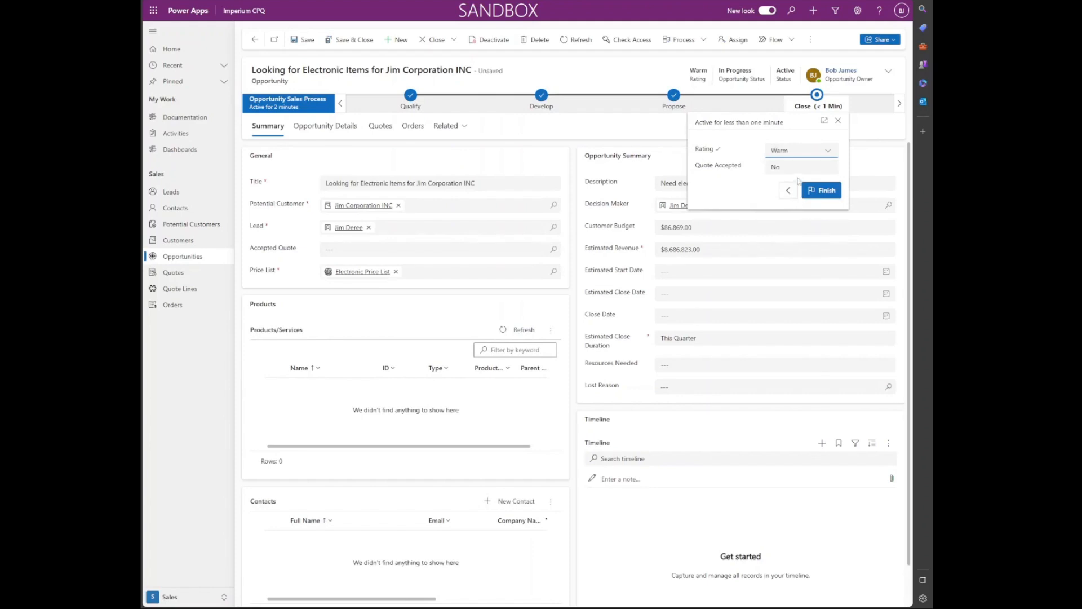
Step: Set the Quote Accepted choice, finish the sales process, and save and close the opportunity
click(805, 168)
click(806, 173)
click(805, 168)
click(810, 197)
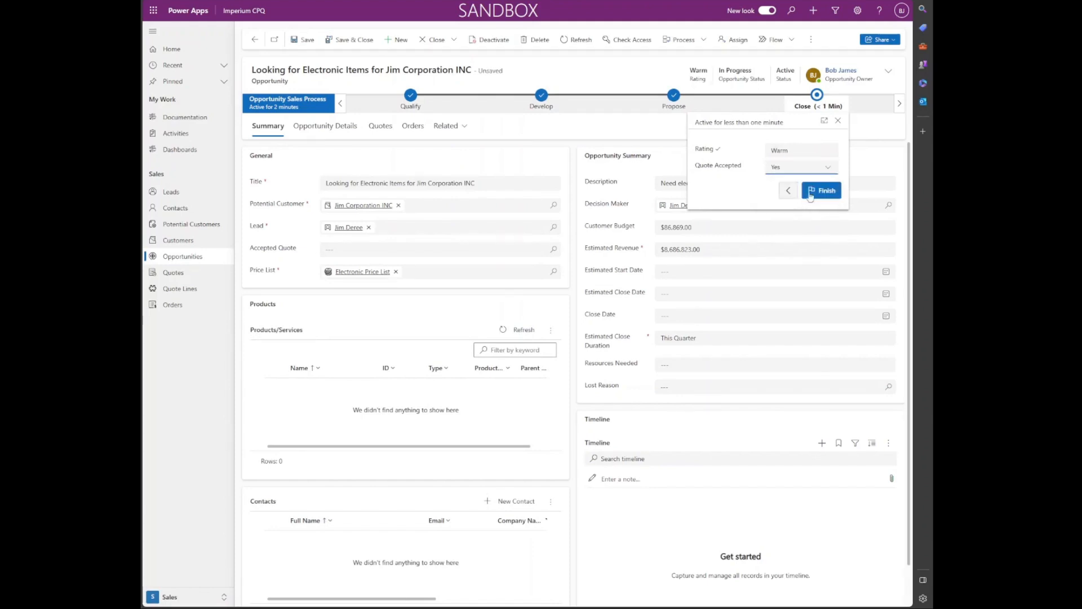
click(810, 197)
click(590, 325)
click(808, 190)
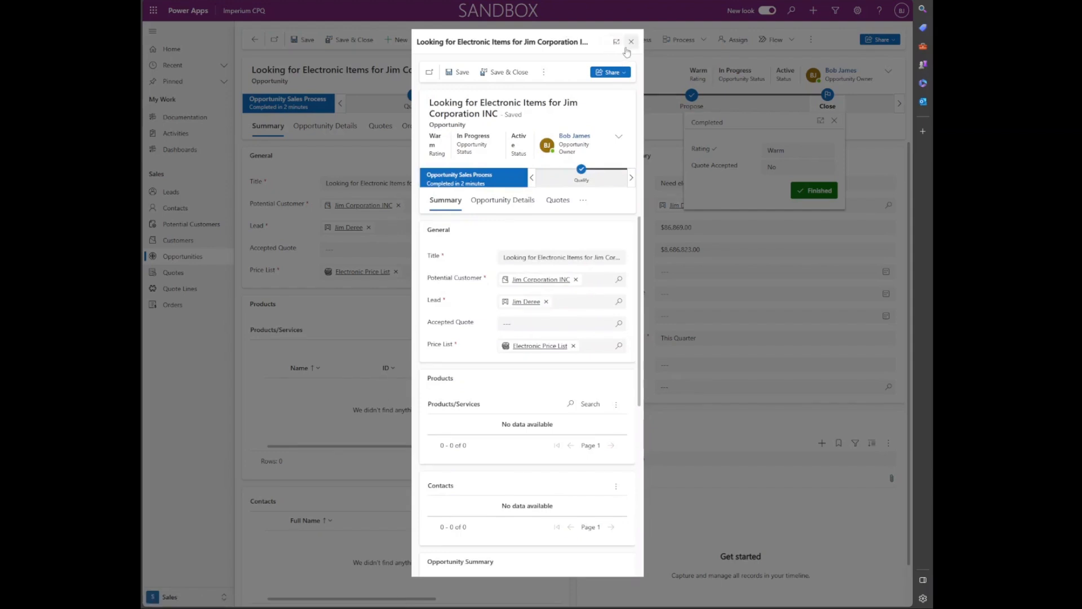
click(517, 77)
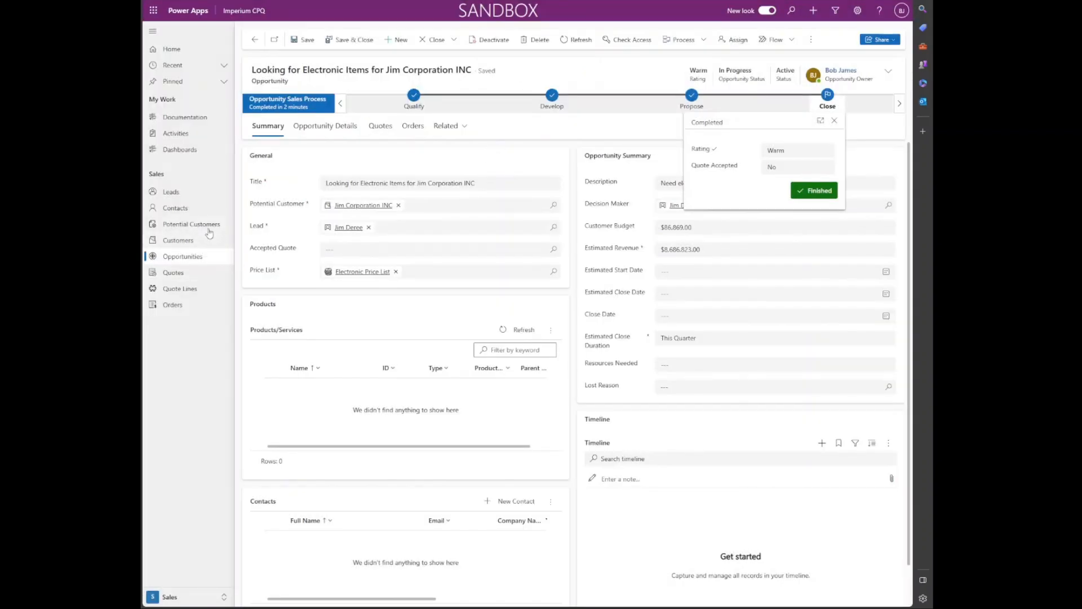
Step: From the active Quotes list, create a new blank quote
click(202, 275)
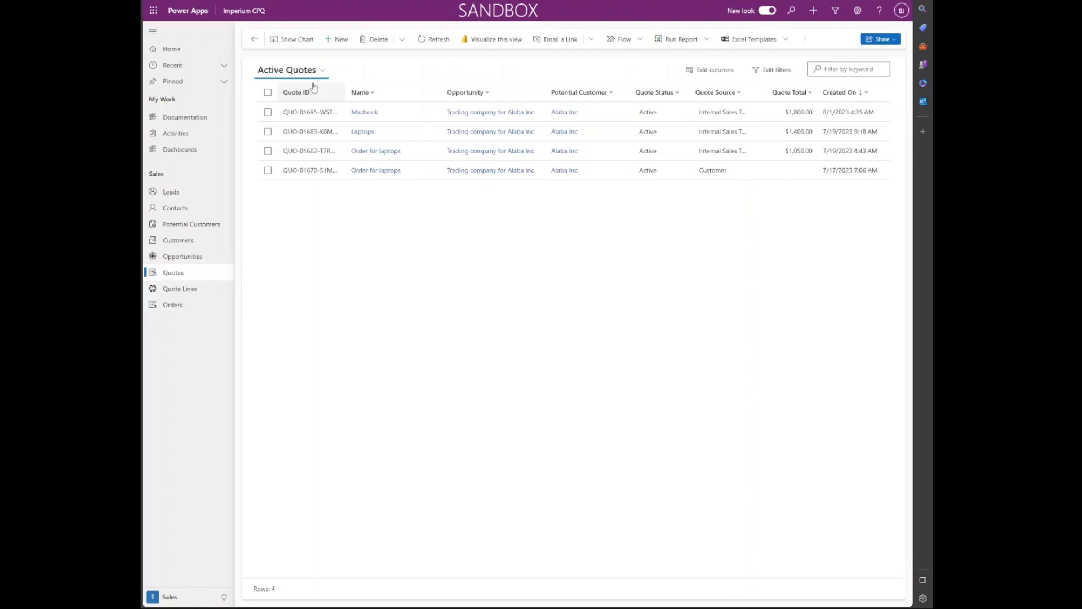
click(338, 41)
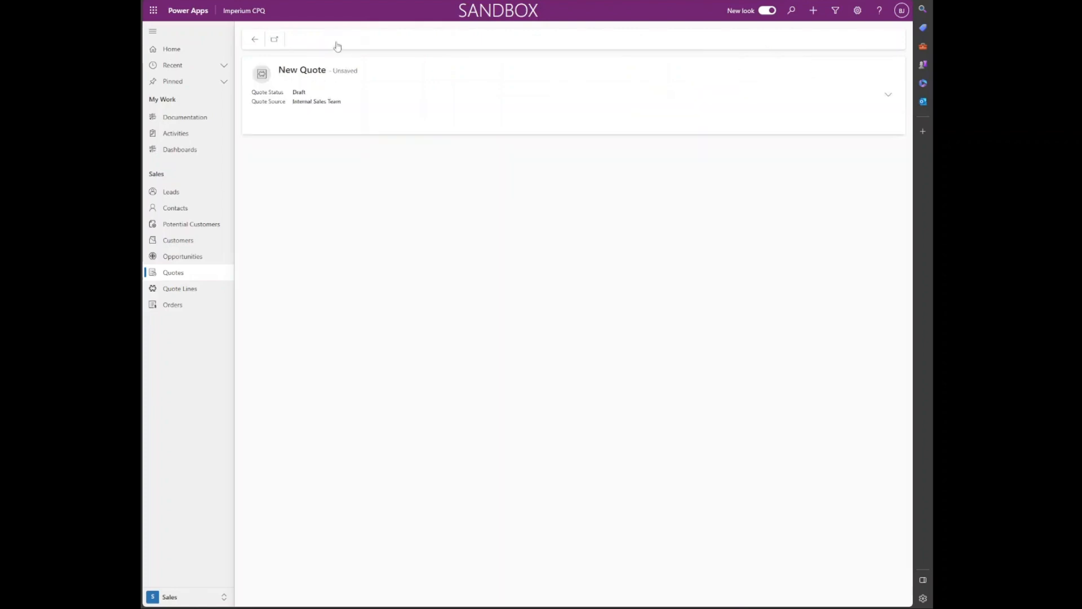
Step: Search for and pick the lead's contact as the quote's customer
click(370, 181)
text(jim)
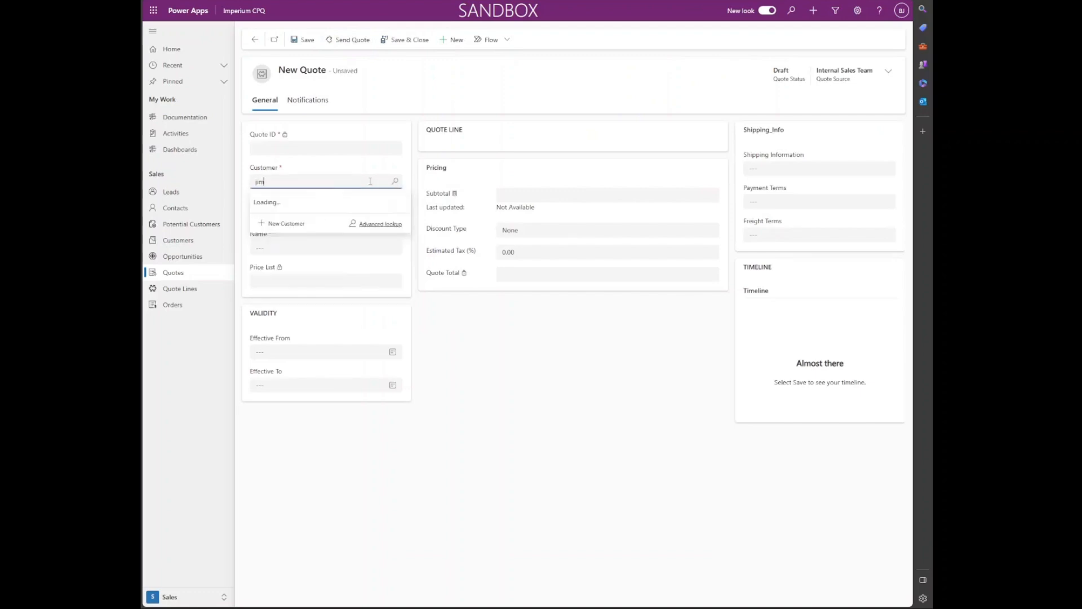
text( de)
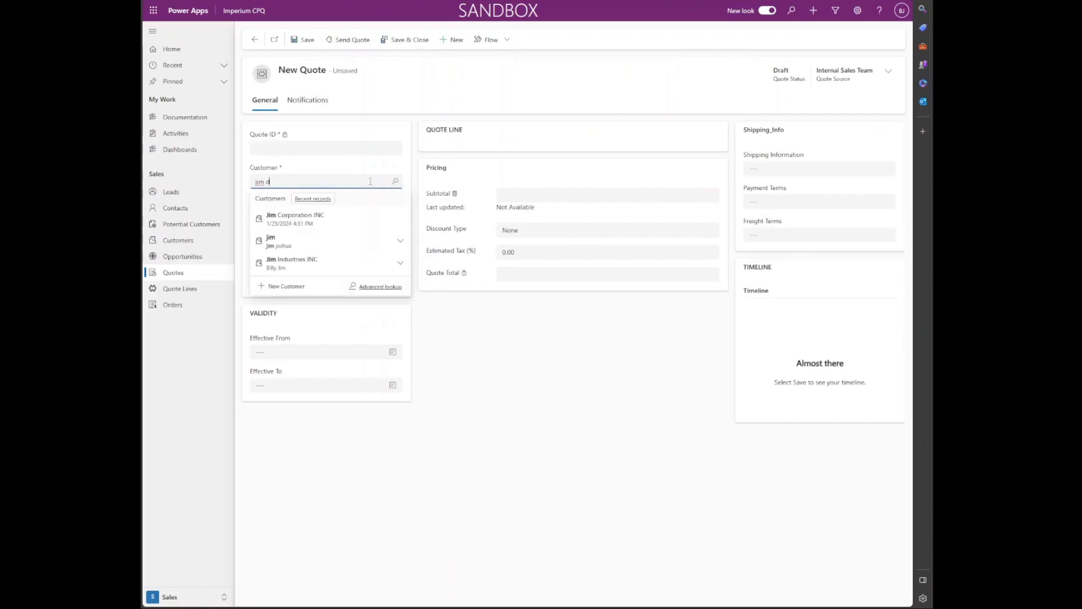
key(BackSpace)
key(BackSpace)
key(BackSpace)
key(BackSpace)
key(BackSpace)
text(dern)
key(BackSpace)
key(BackSpace)
key(BackSpace)
key(BackSpace)
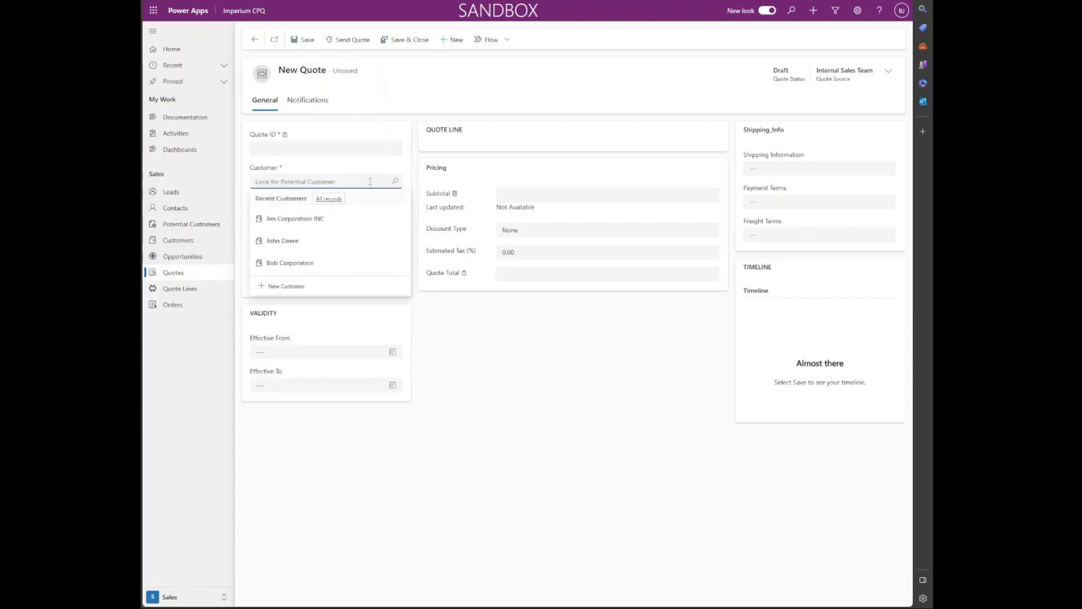
click(337, 242)
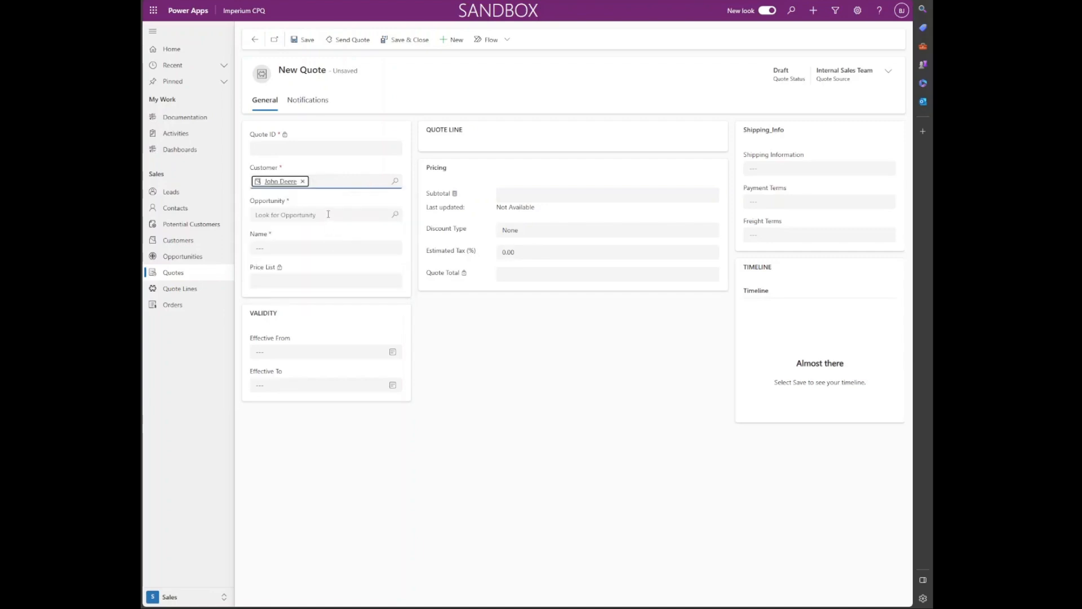
Step: Link the electronic-items opportunity and name the quote 'Quote for Electric Items'
click(365, 216)
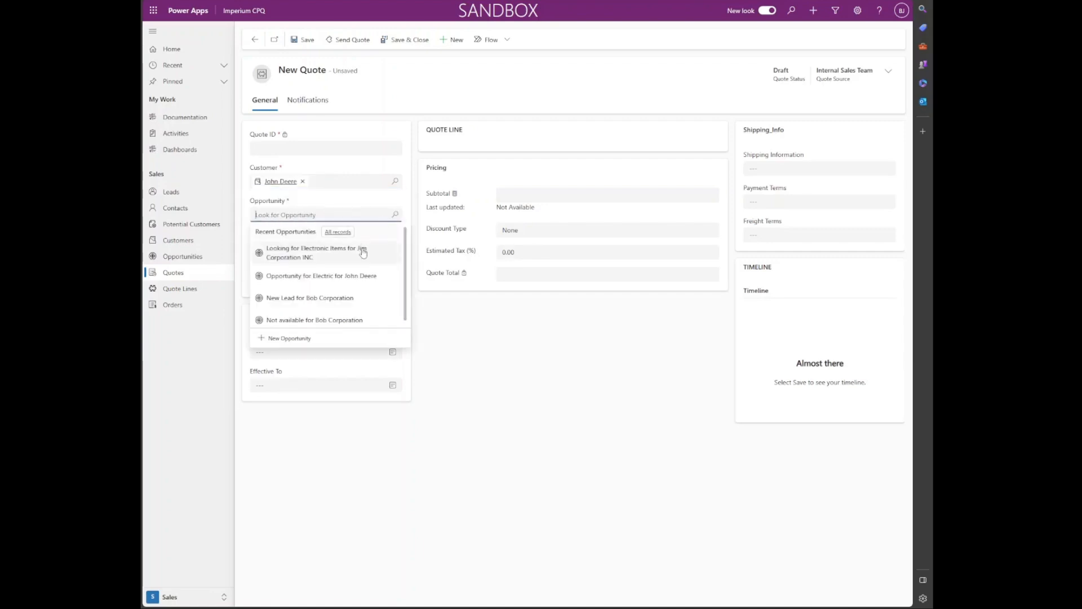
click(363, 250)
click(363, 248)
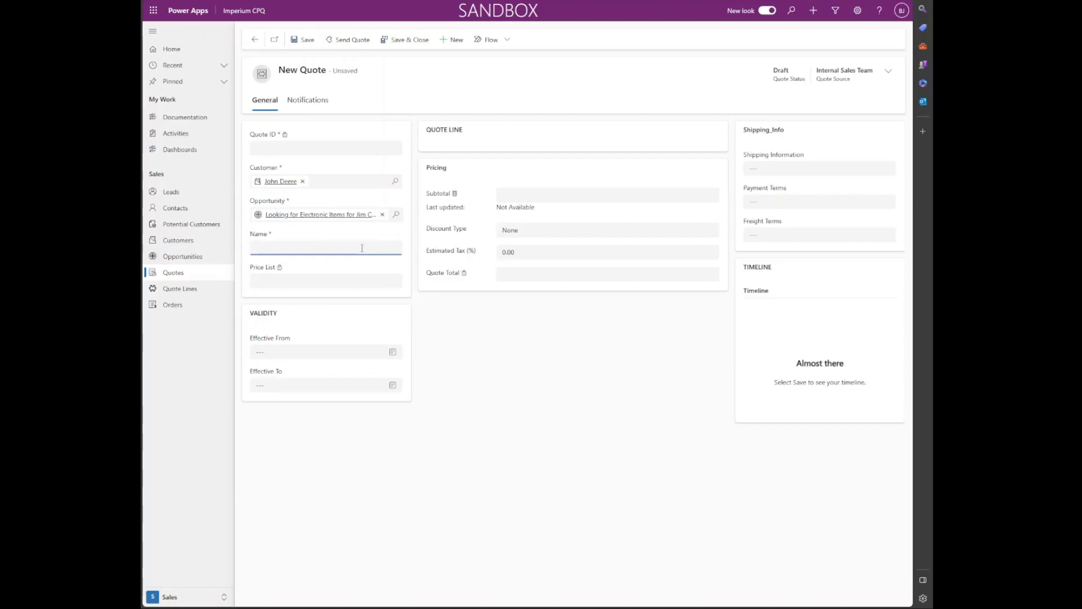
text(Quot)
text(e for Electric Items)
Step: Save Quote for Electric Items and start a new line in its Quote Line grid
click(300, 42)
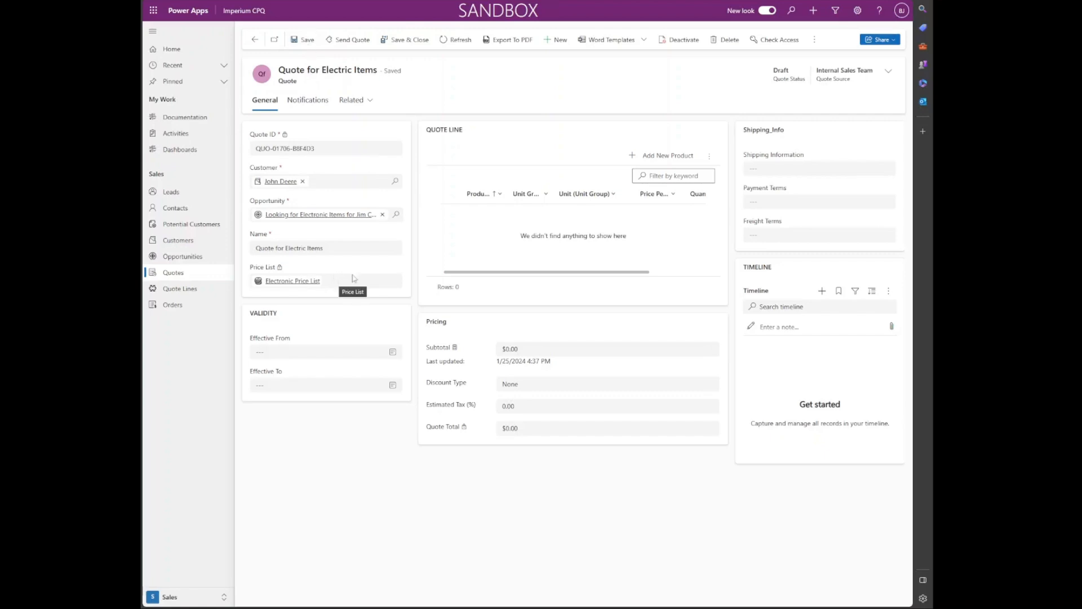
click(638, 156)
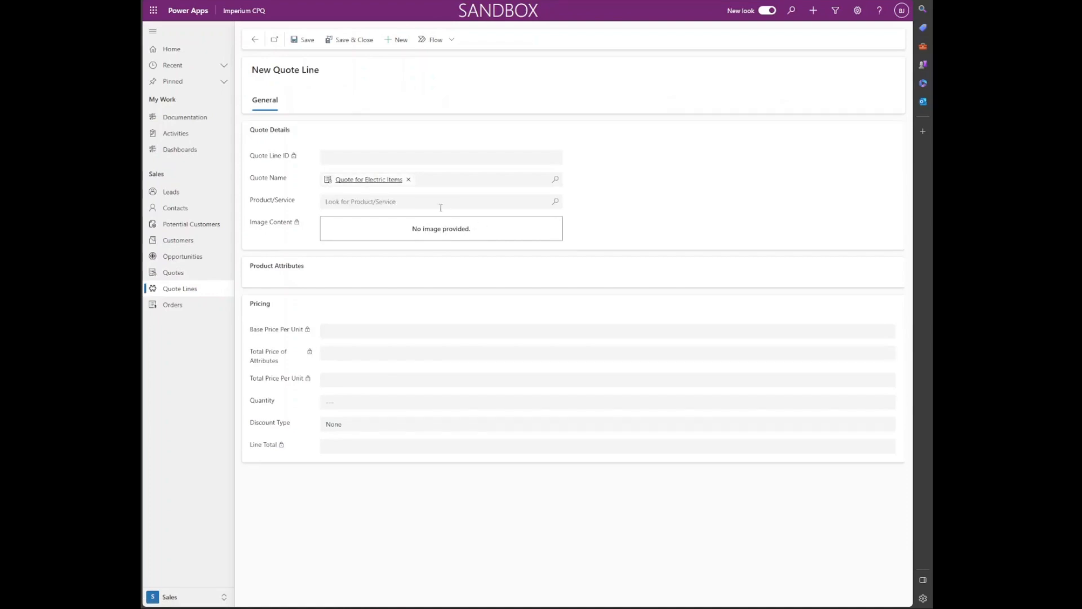
Step: Choose TV as the quote line's product, giving a 55" screen size at $100.00
click(556, 202)
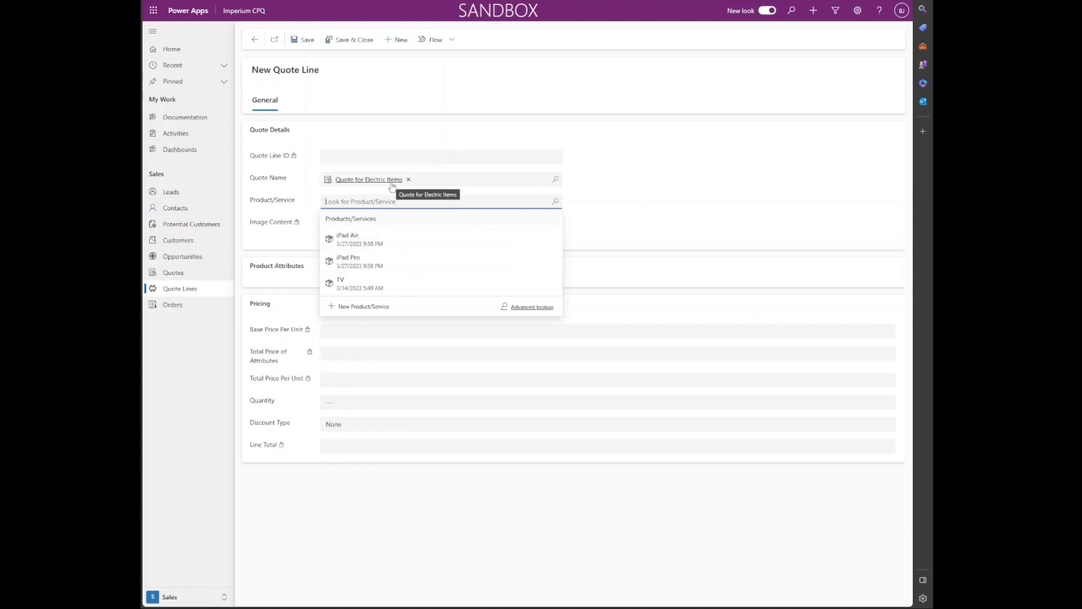
click(374, 283)
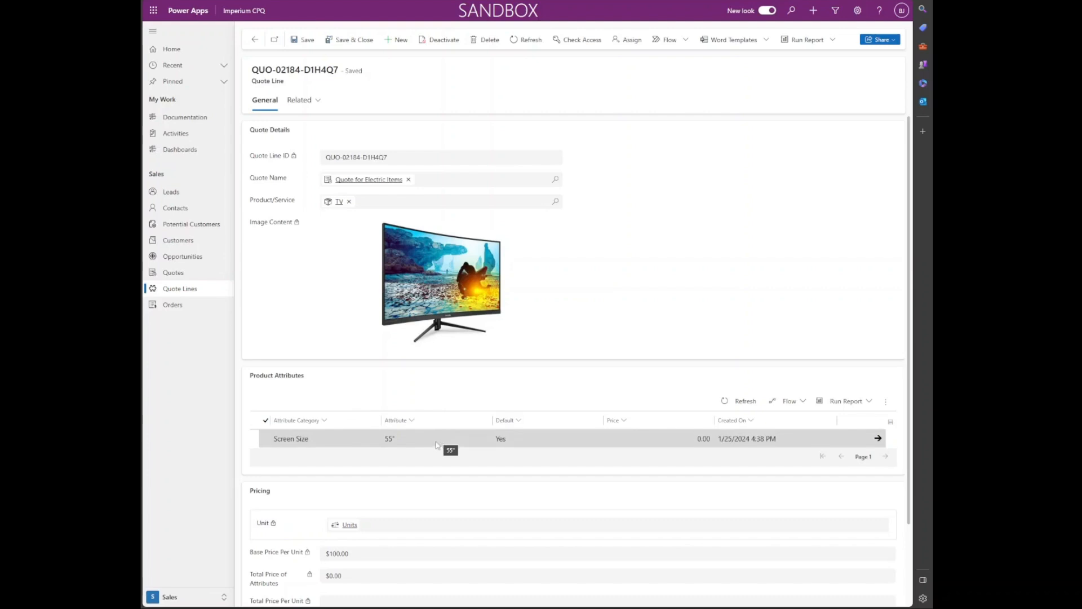
Step: Change the TV line's Screen Size from 55" to 90 and save, for $699.00 per unit
scroll(435, 445, down, 2)
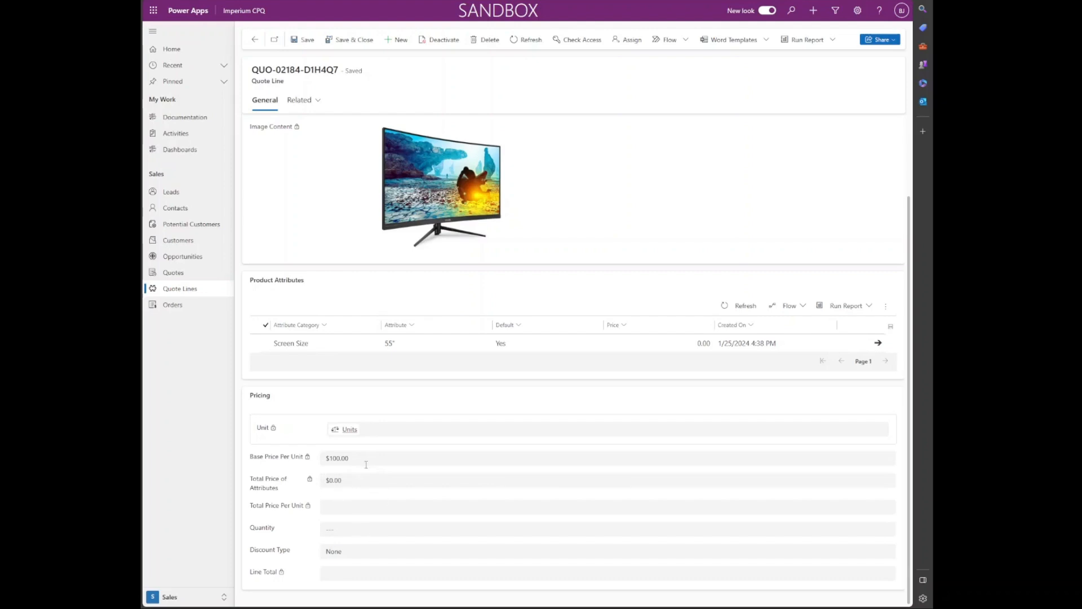
scroll(366, 465, up, 2)
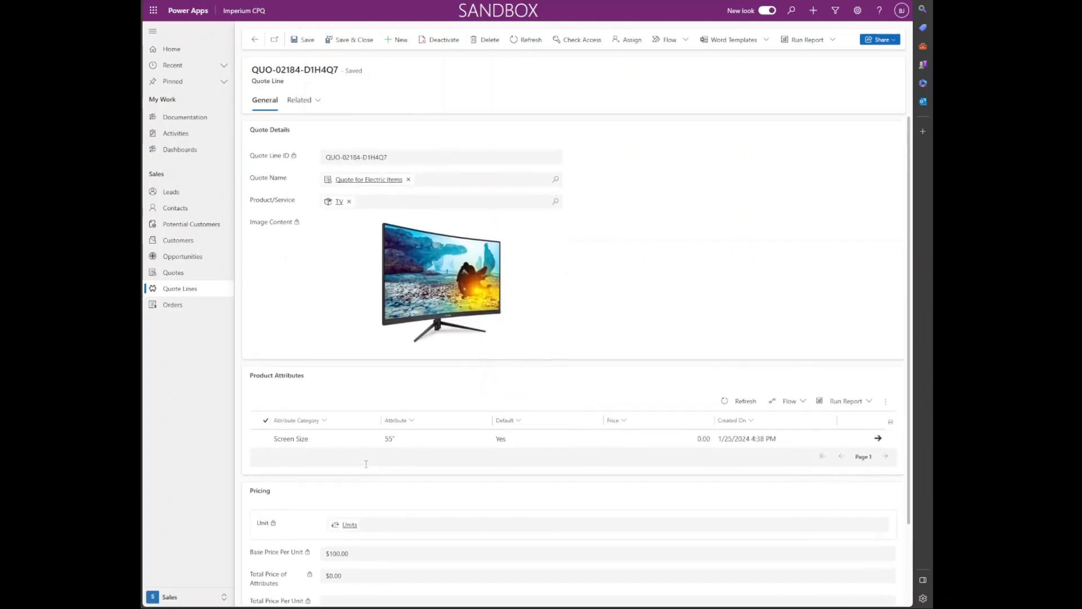
click(404, 441)
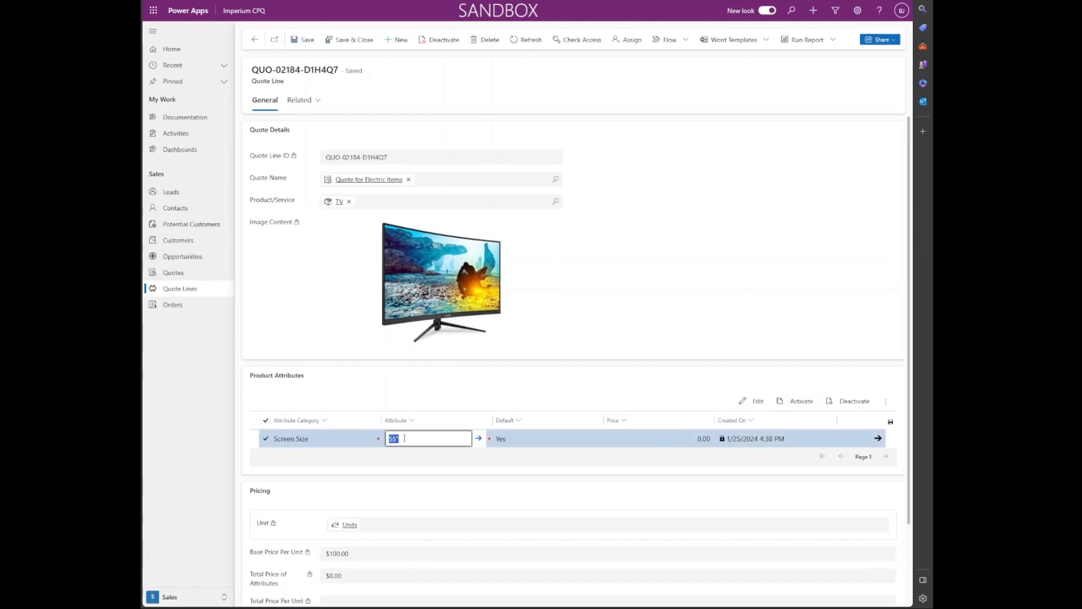
click(406, 438)
key(BackSpace)
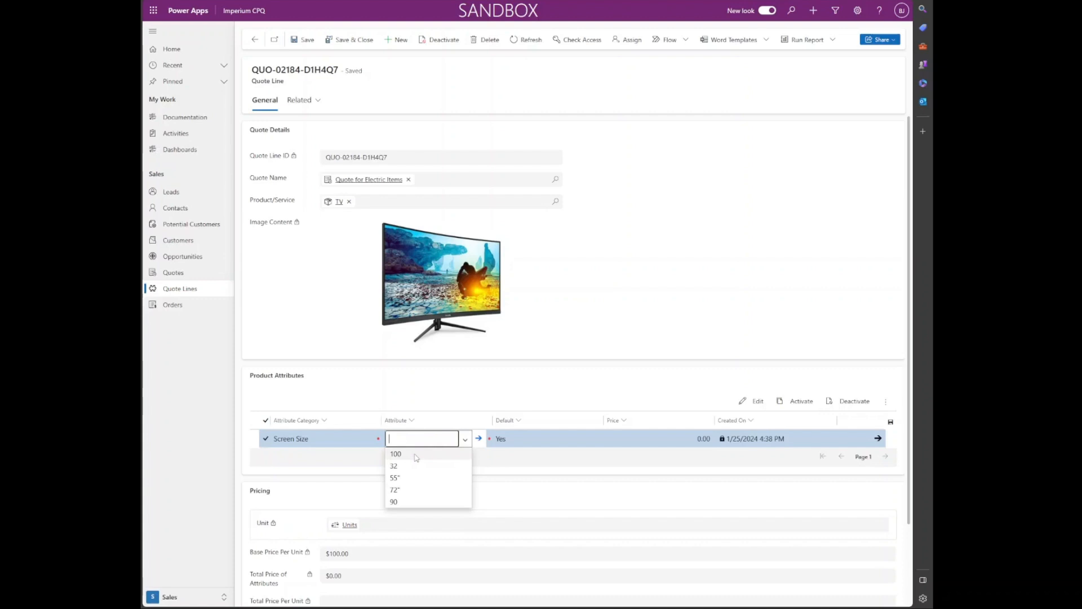
click(409, 501)
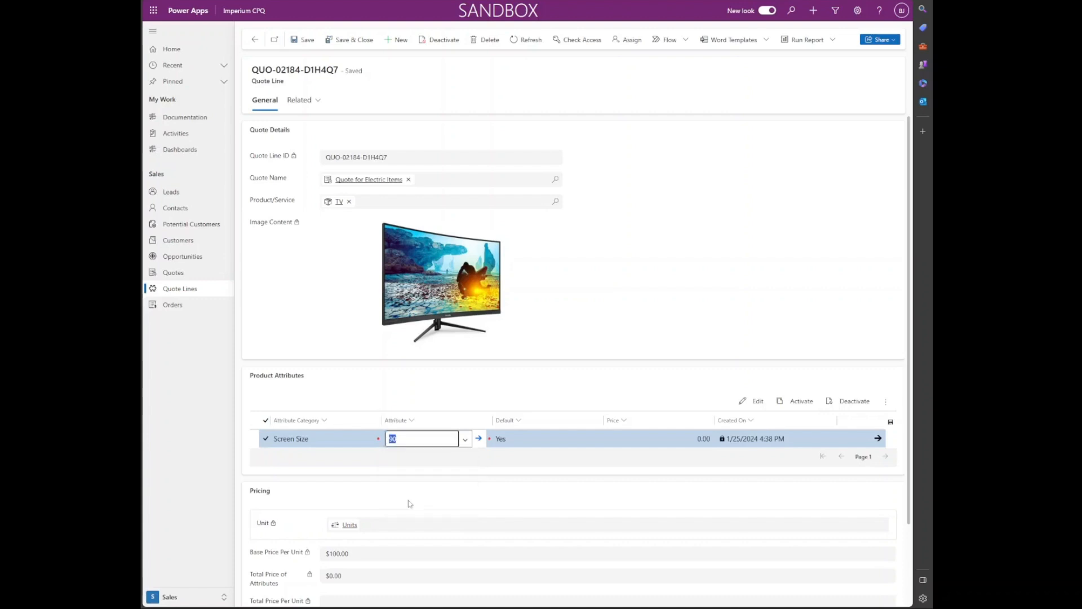
click(409, 478)
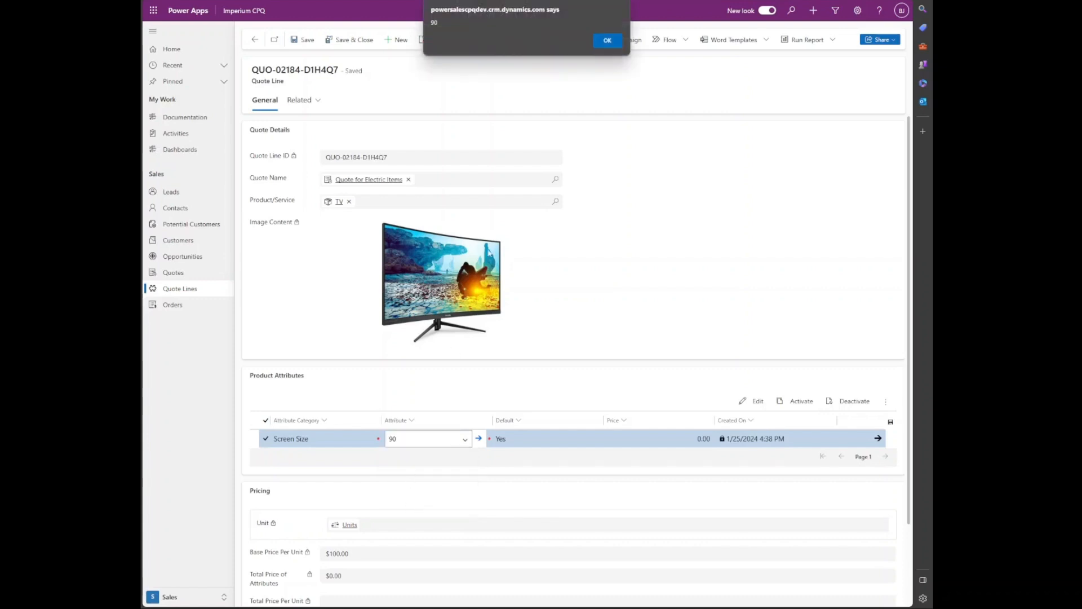
click(619, 39)
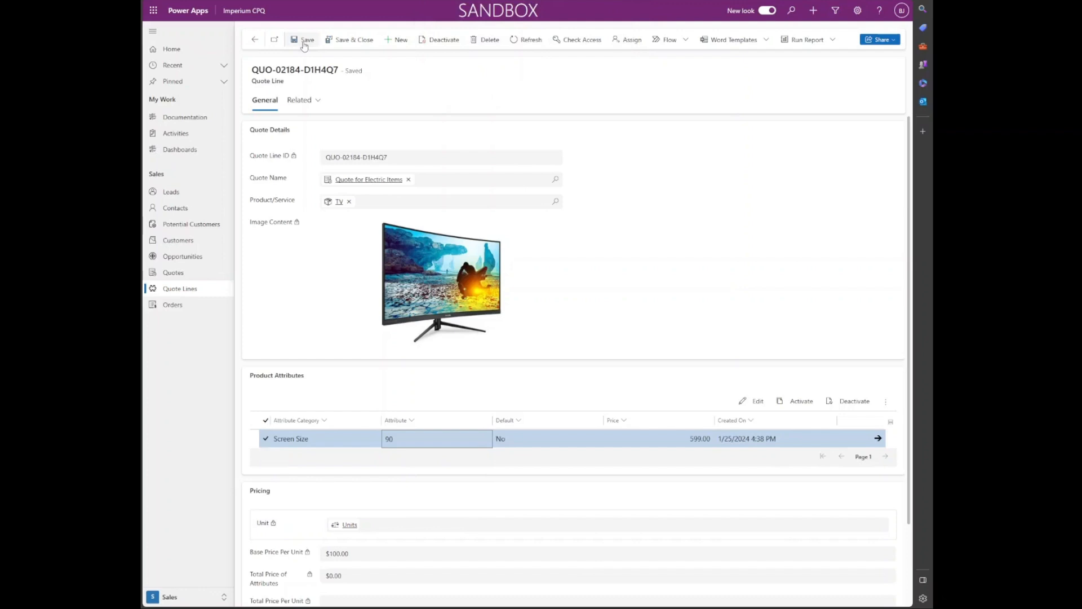
click(294, 40)
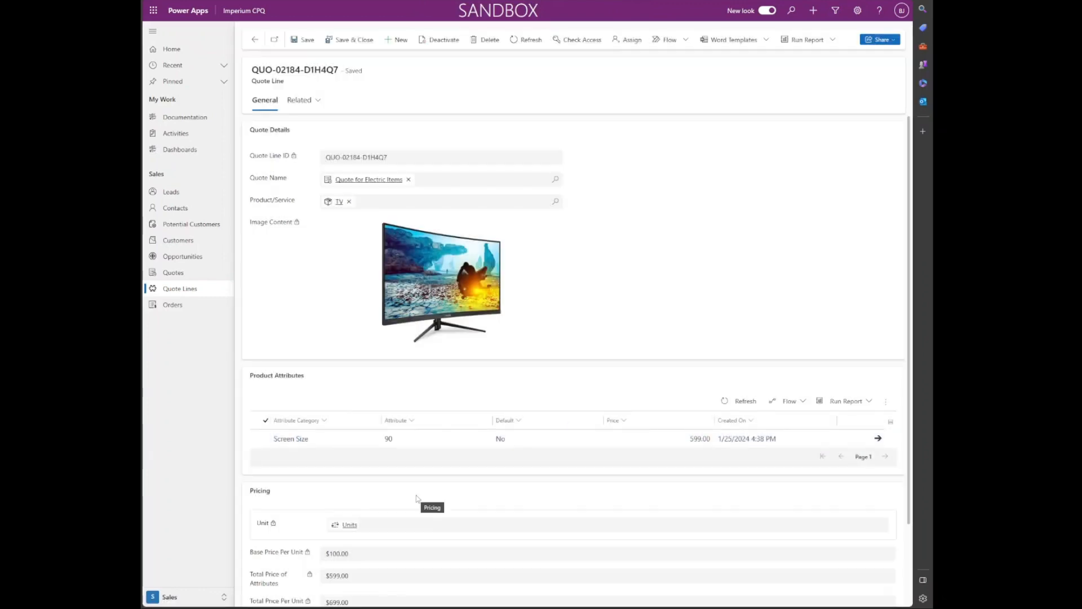
scroll(417, 496, down, 1)
scroll(416, 496, down, 1)
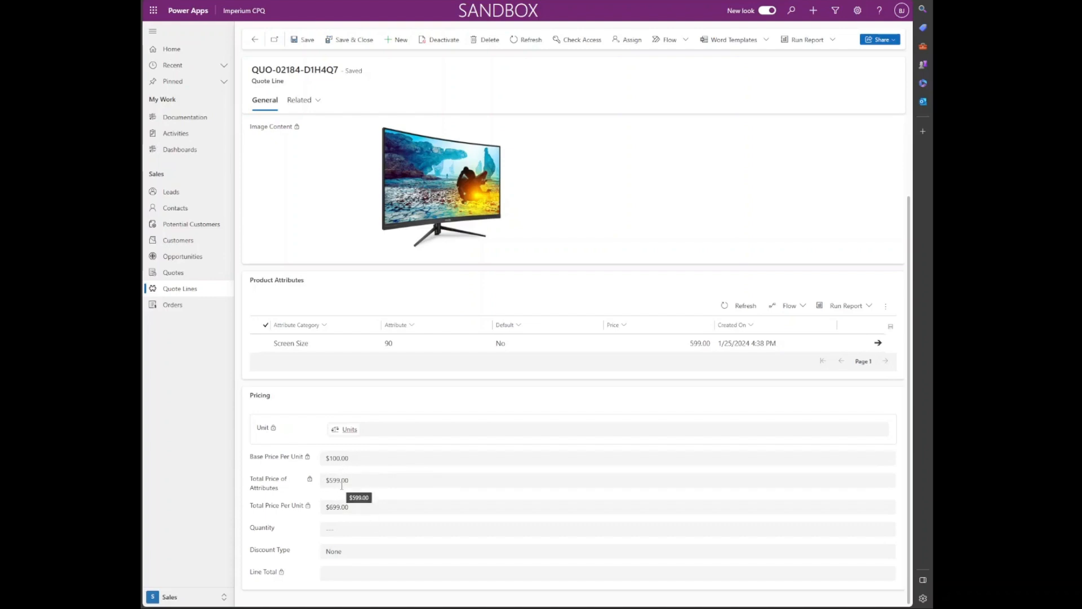
Step: Give the TV line quantity 1 and a $99 fixed-amount discount, then save and close
click(348, 528)
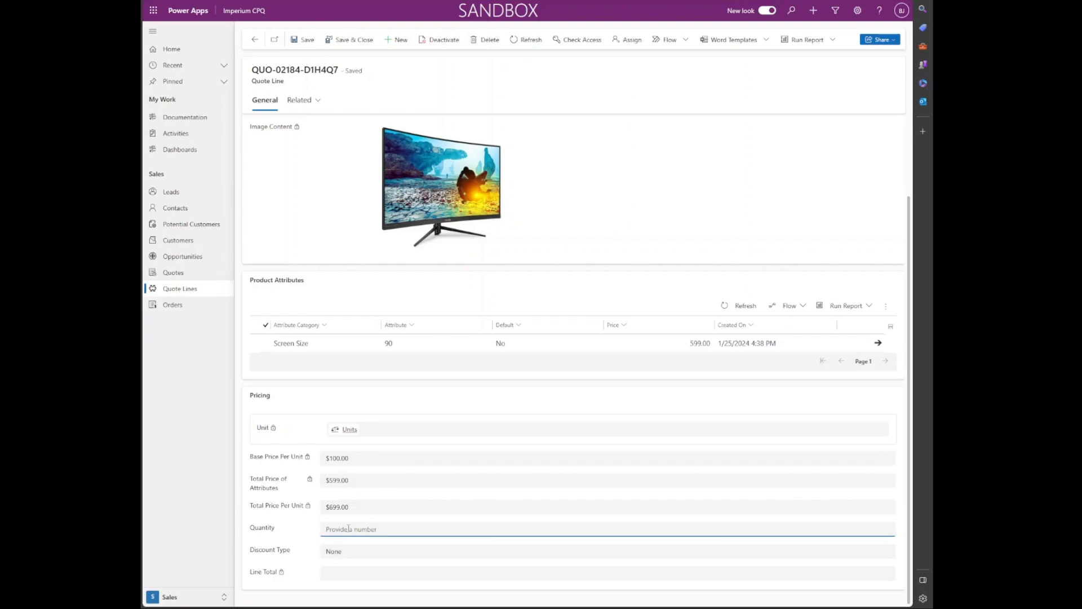
text(1)
click(366, 553)
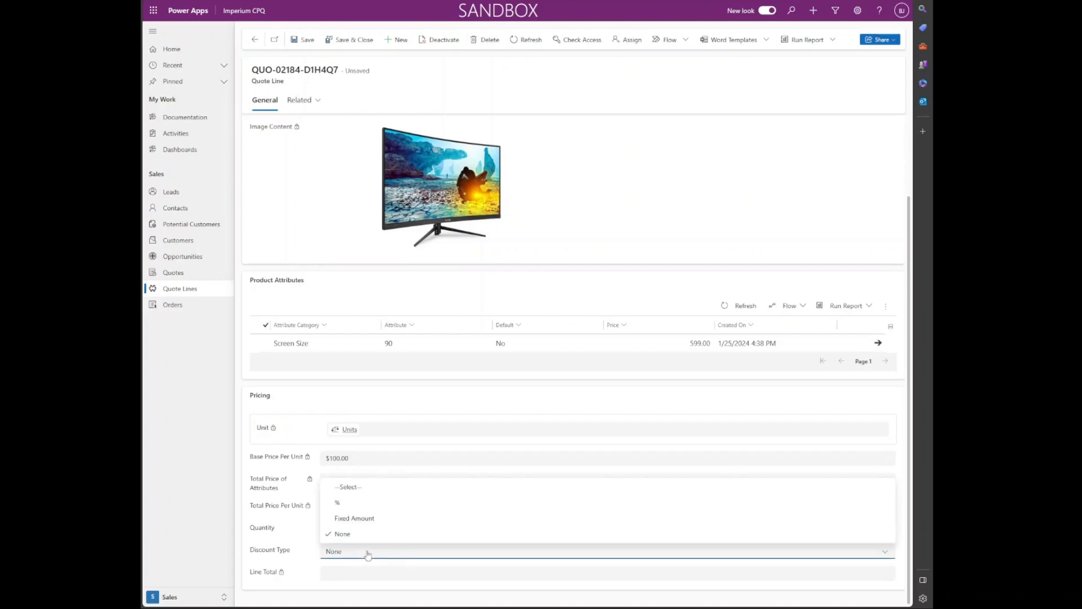
click(372, 521)
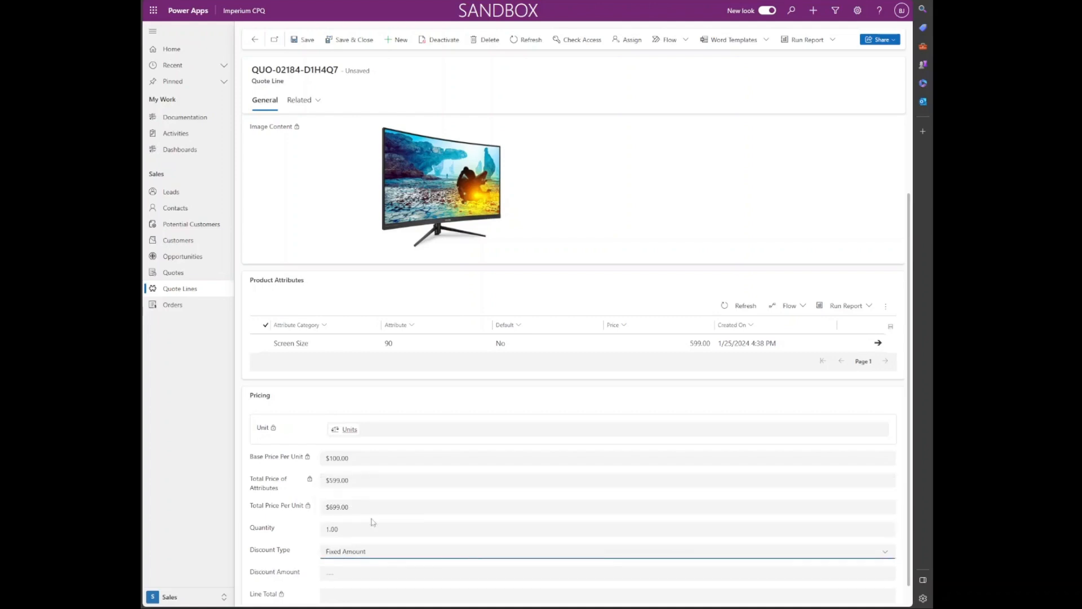
click(367, 570)
text(99)
scroll(363, 552, down, 1)
click(304, 45)
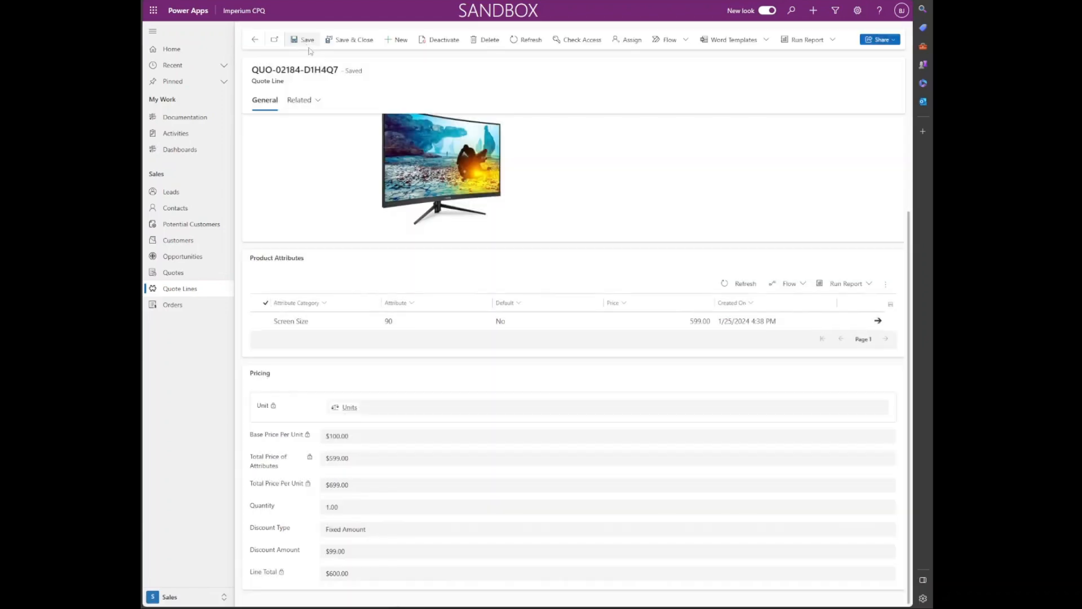
click(345, 45)
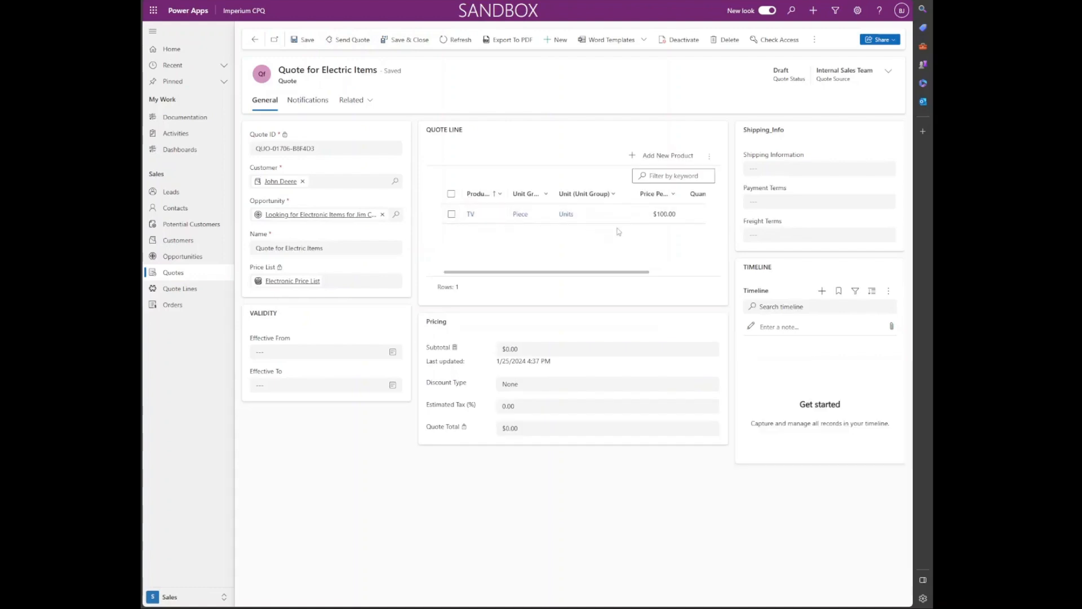
Step: Add a second TV line with a 72" screen and quantity 1, saved at $440.00
click(670, 160)
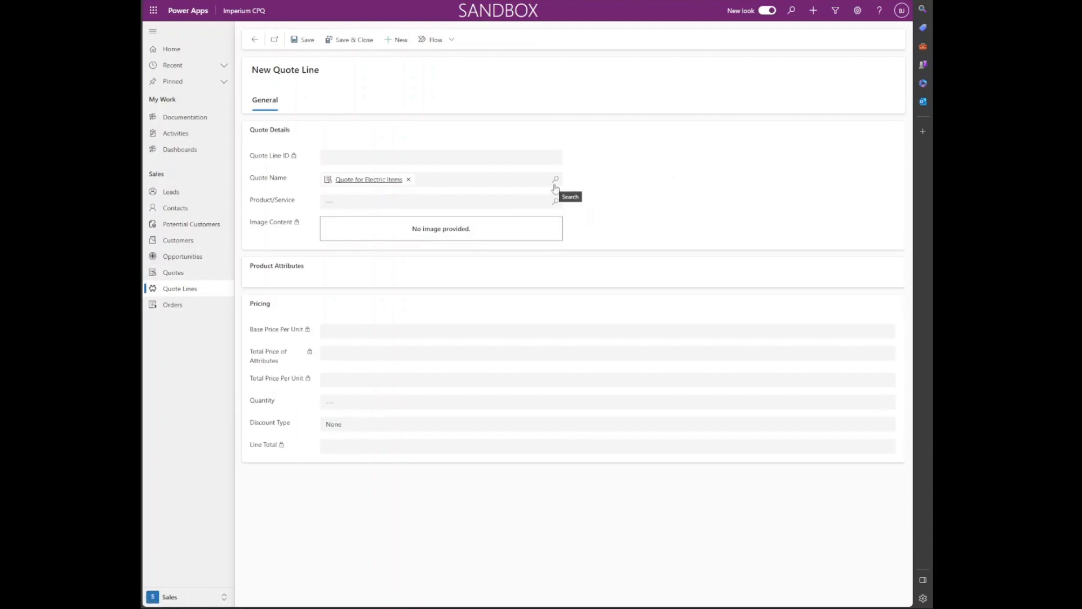
click(556, 202)
click(459, 286)
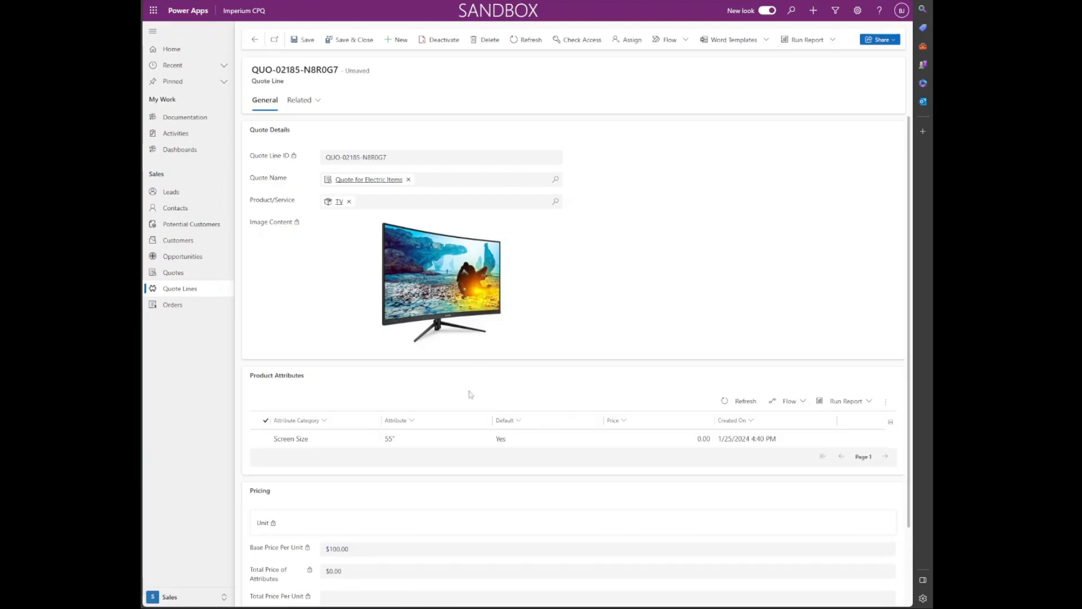
click(464, 445)
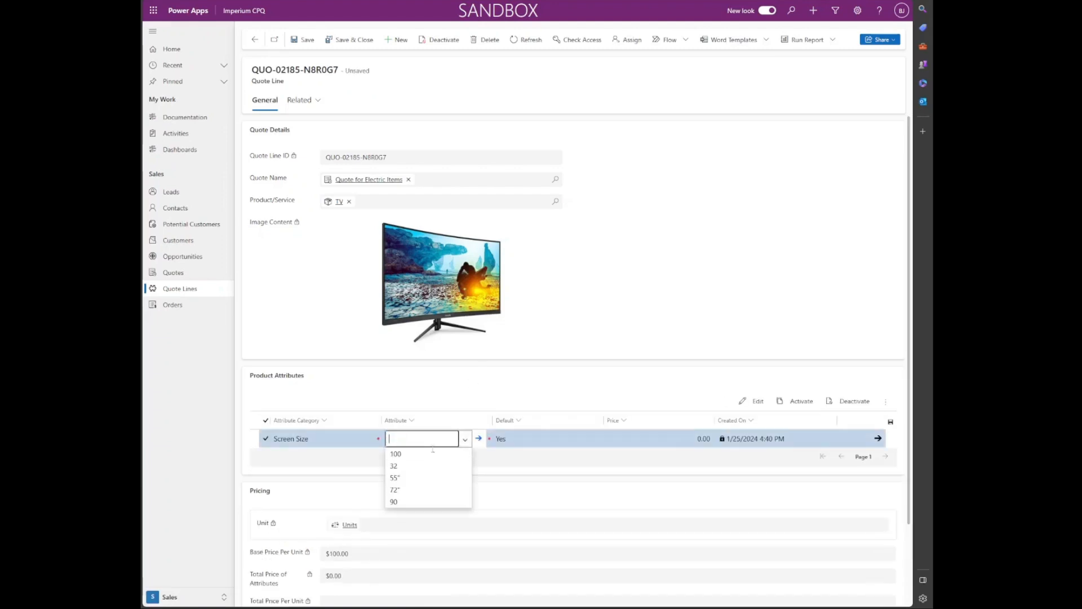
click(424, 489)
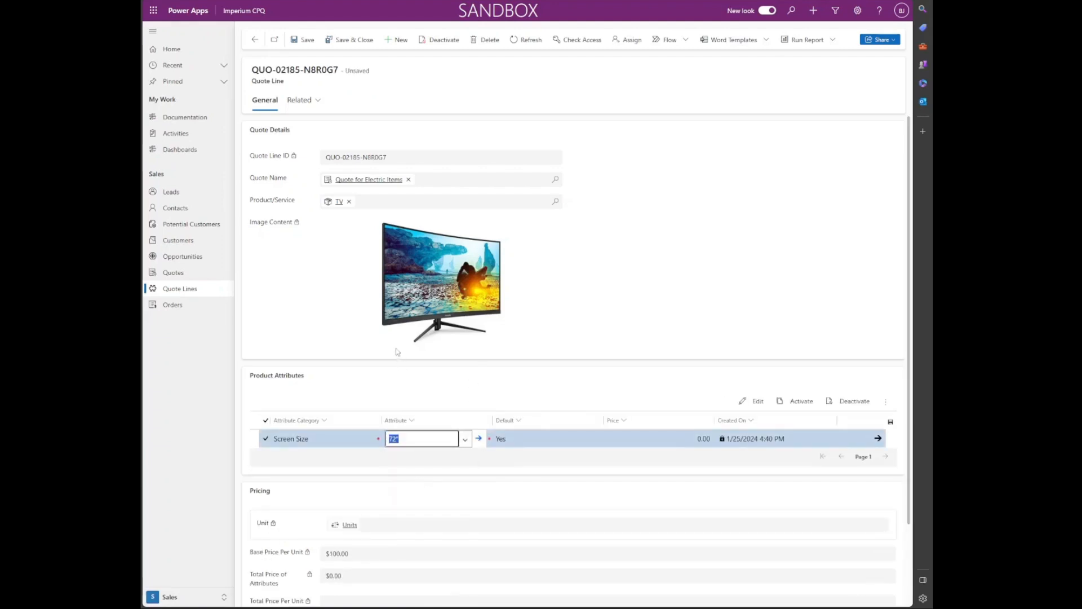
scroll(365, 482, down, 2)
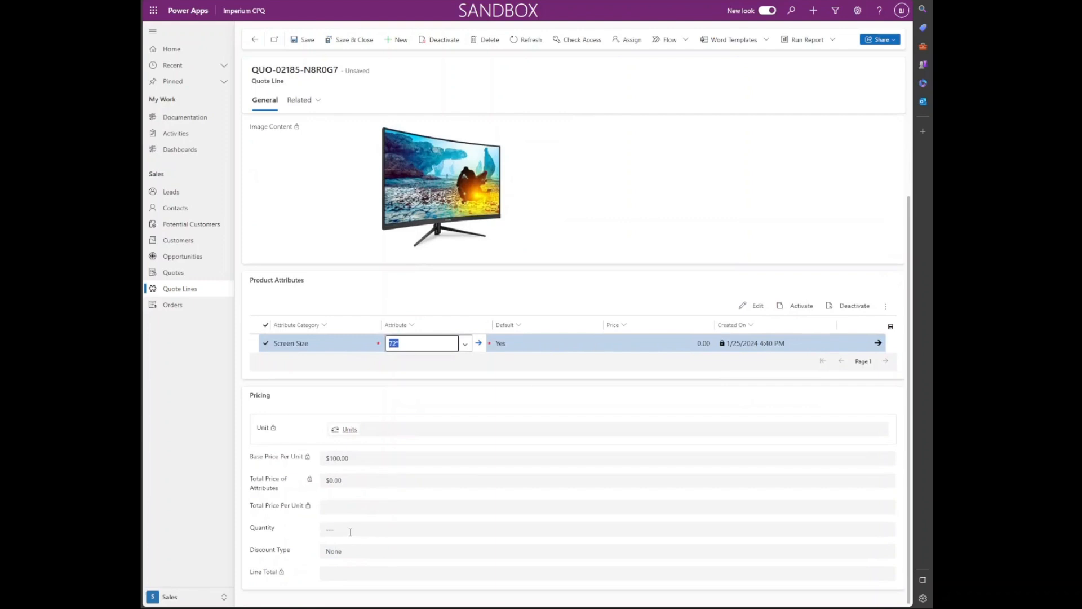
click(351, 530)
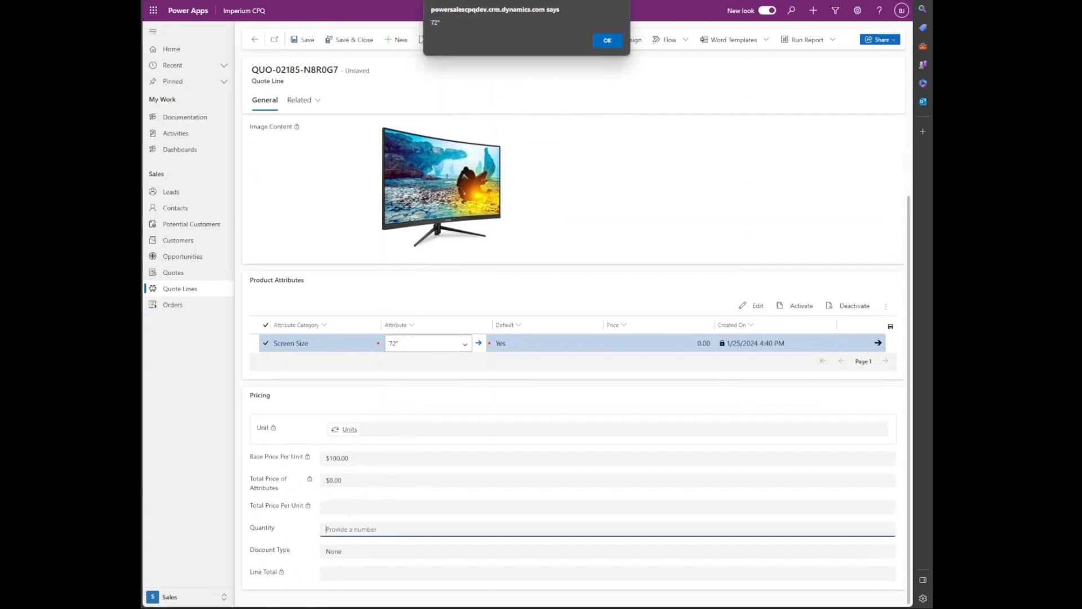
click(604, 45)
text(1)
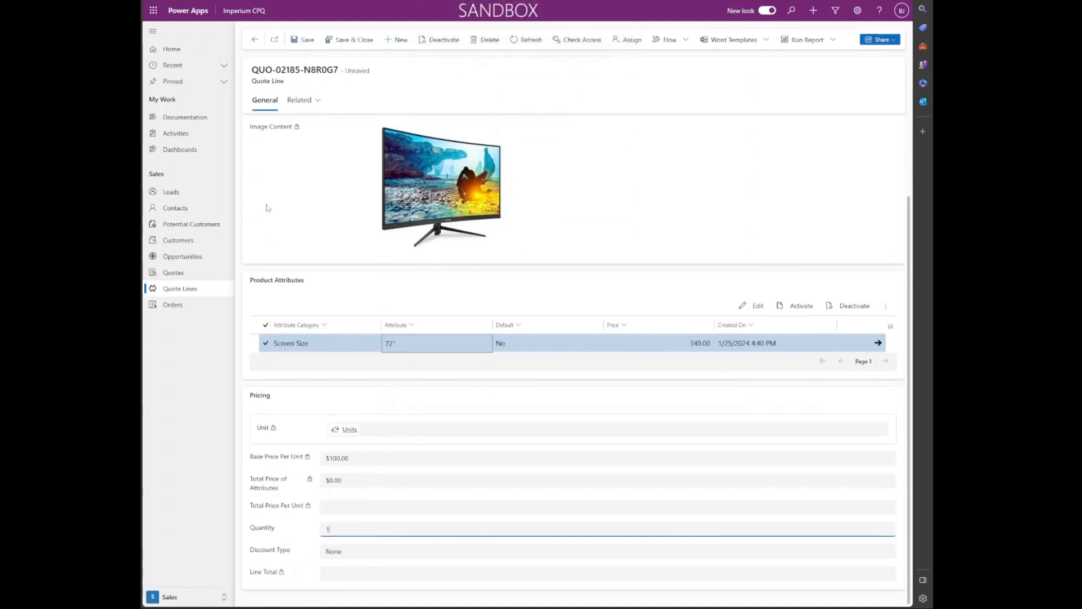
click(302, 40)
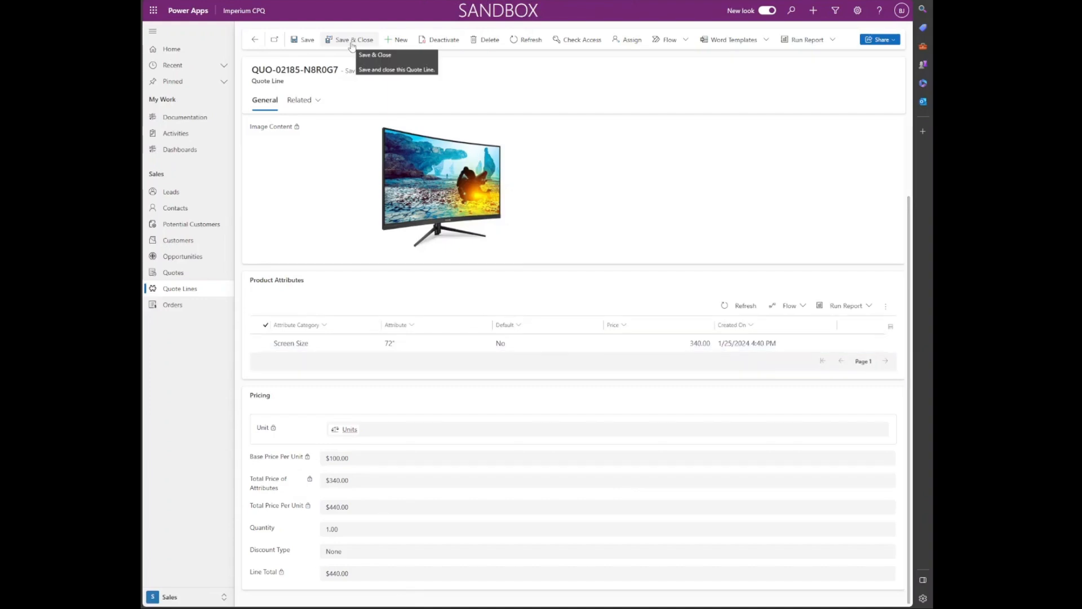
click(352, 44)
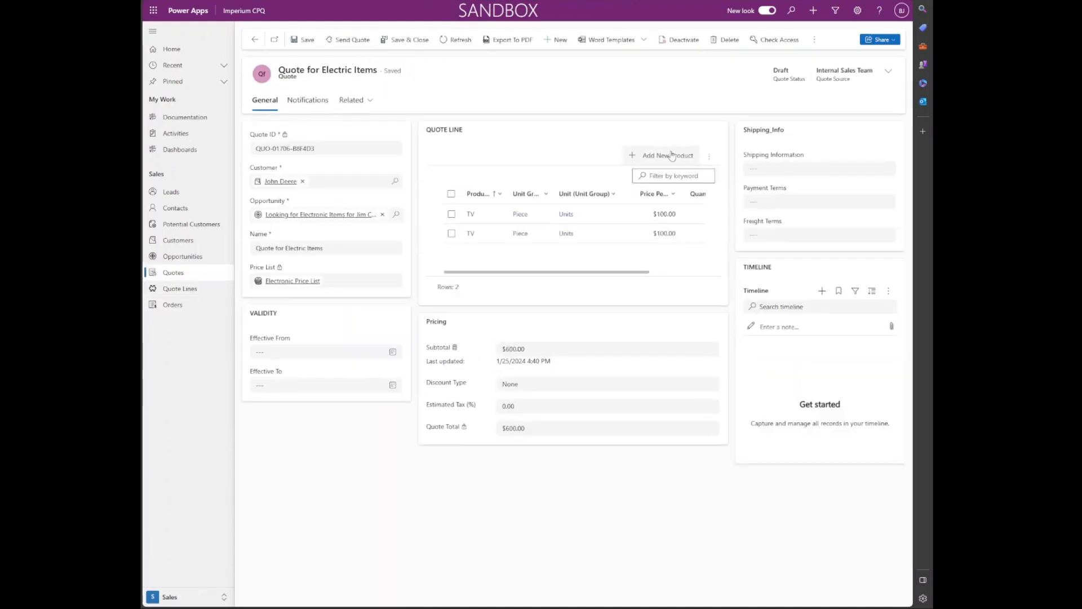
Step: Add a third $299 product line, bringing the quote to $1,040.00, then go to Orders
click(669, 157)
click(557, 202)
click(431, 258)
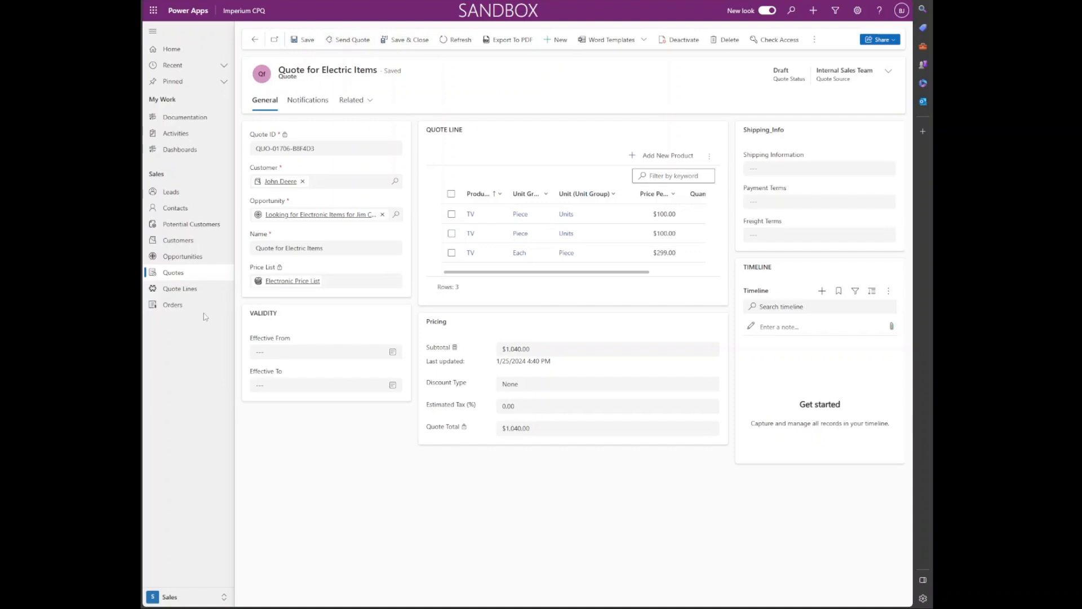
click(182, 309)
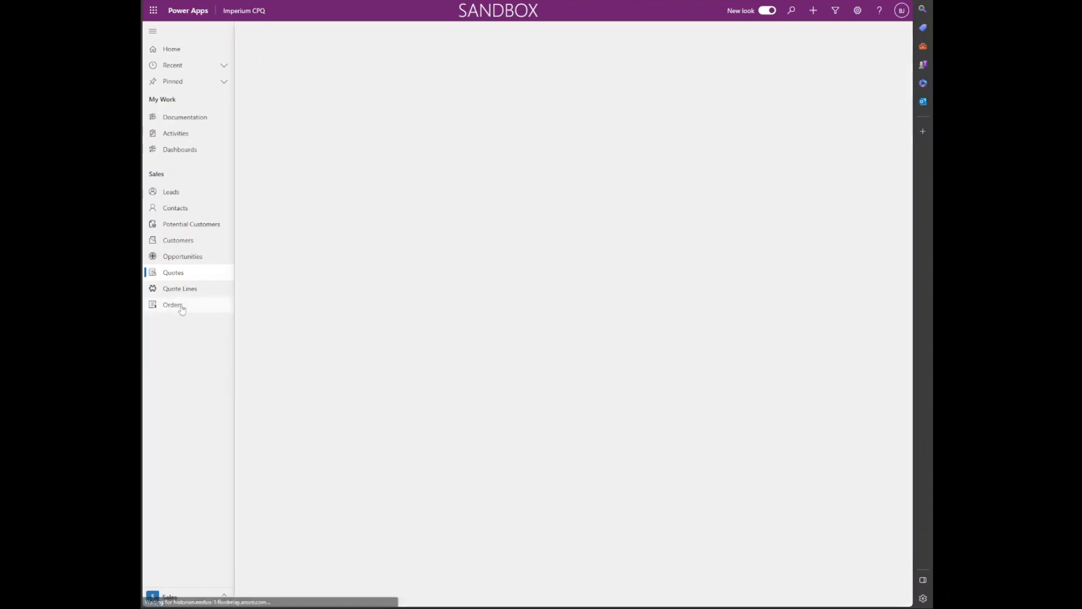
Step: Open the Order for laptops quote from Quotes to review it, then return to Active Quotes
click(192, 277)
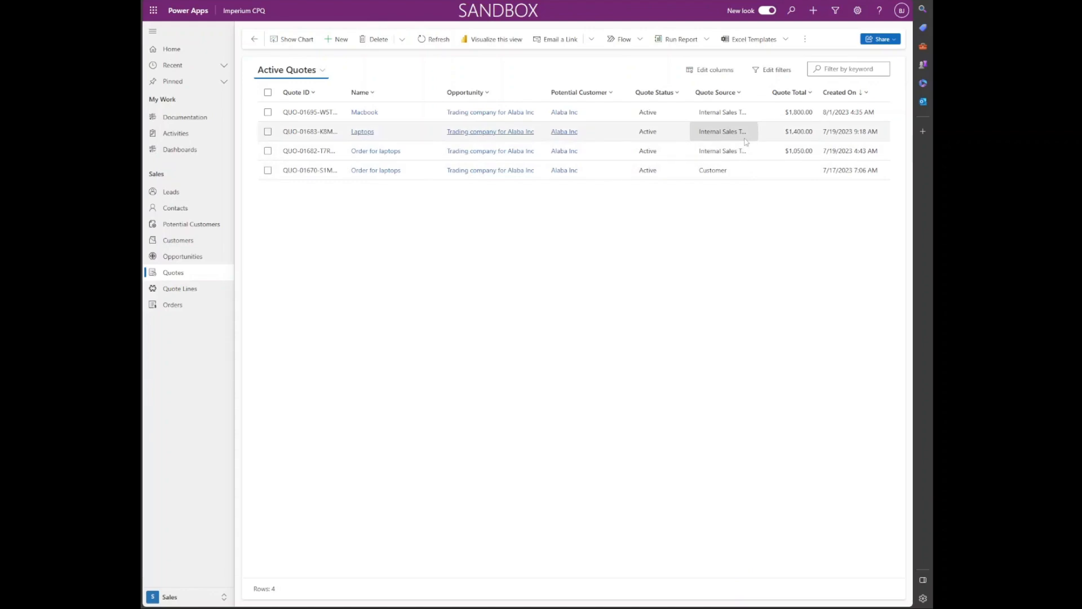
click(268, 170)
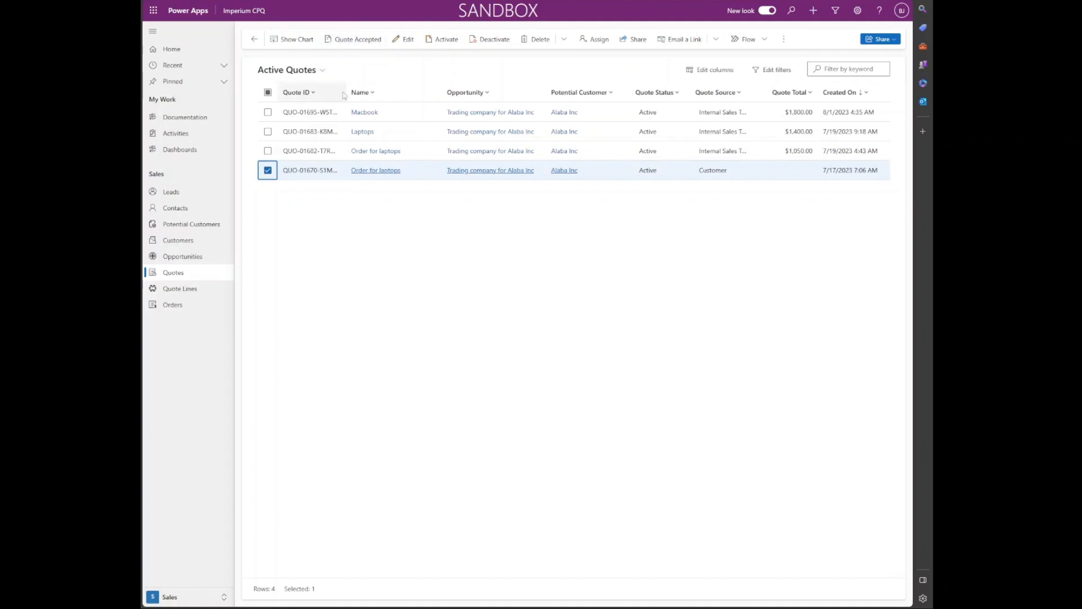
click(299, 175)
double_click(298, 177)
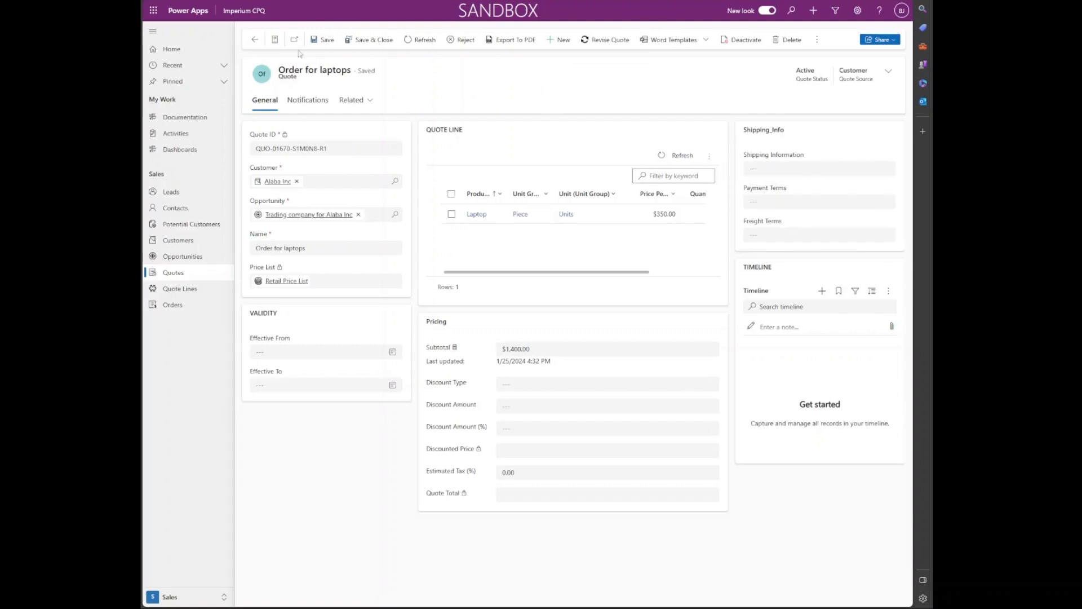
click(248, 40)
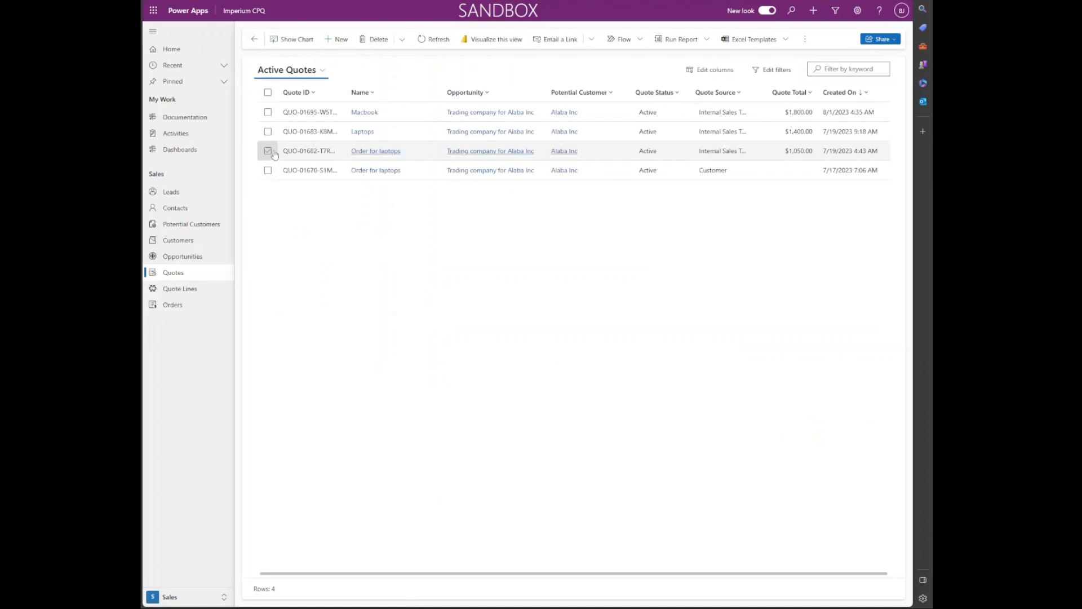
click(268, 171)
Step: Mark the selected quote as accepted and switch to the Approved Quotes view
click(338, 44)
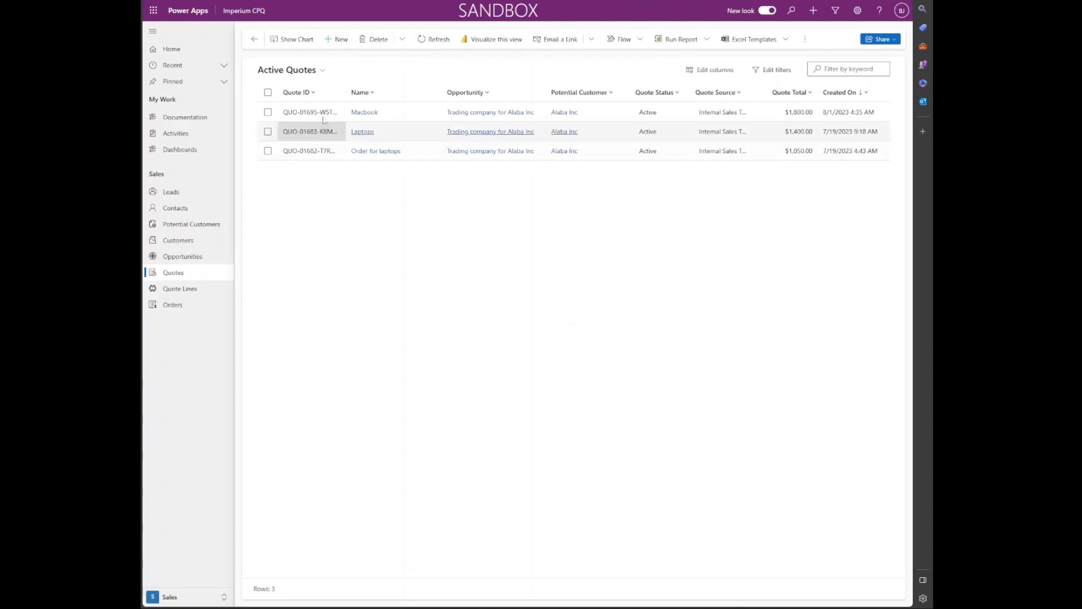
click(304, 71)
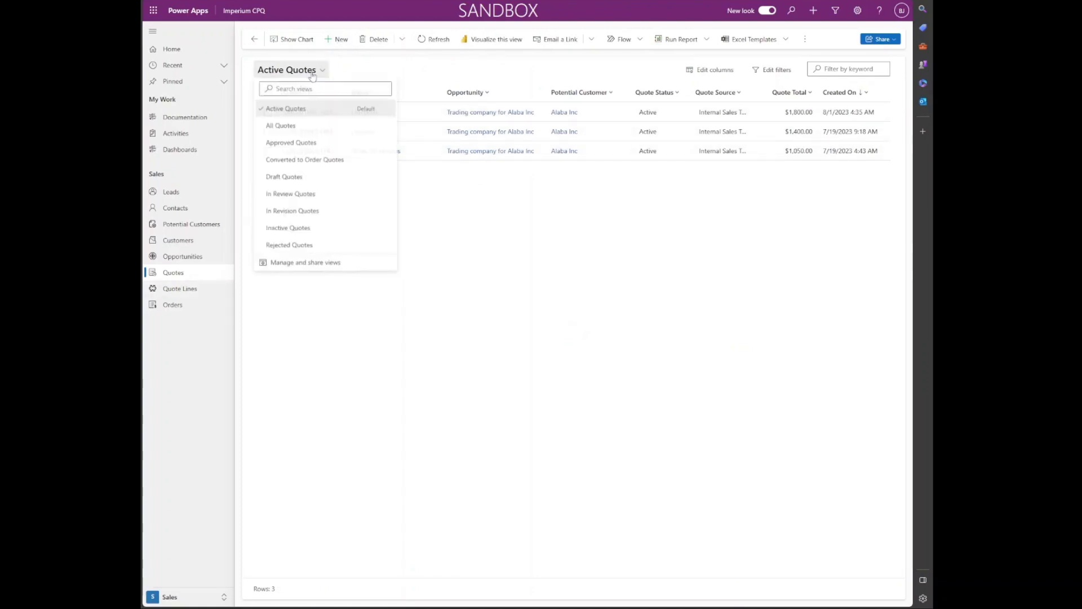
click(311, 142)
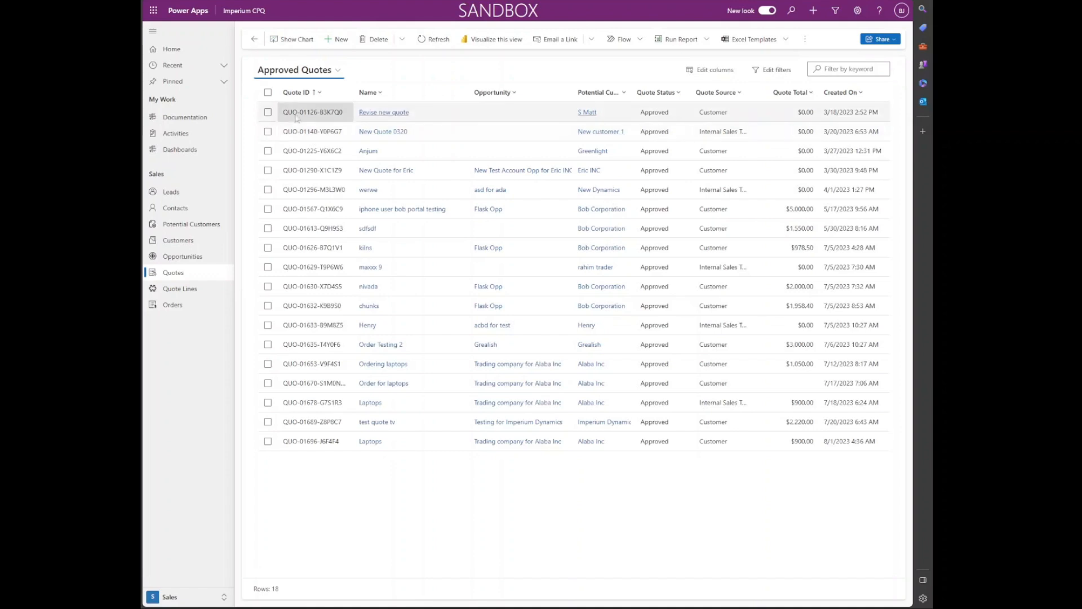
Step: Open Revise new quote, attempt Create Order, dismiss the error and go back
click(268, 112)
click(337, 39)
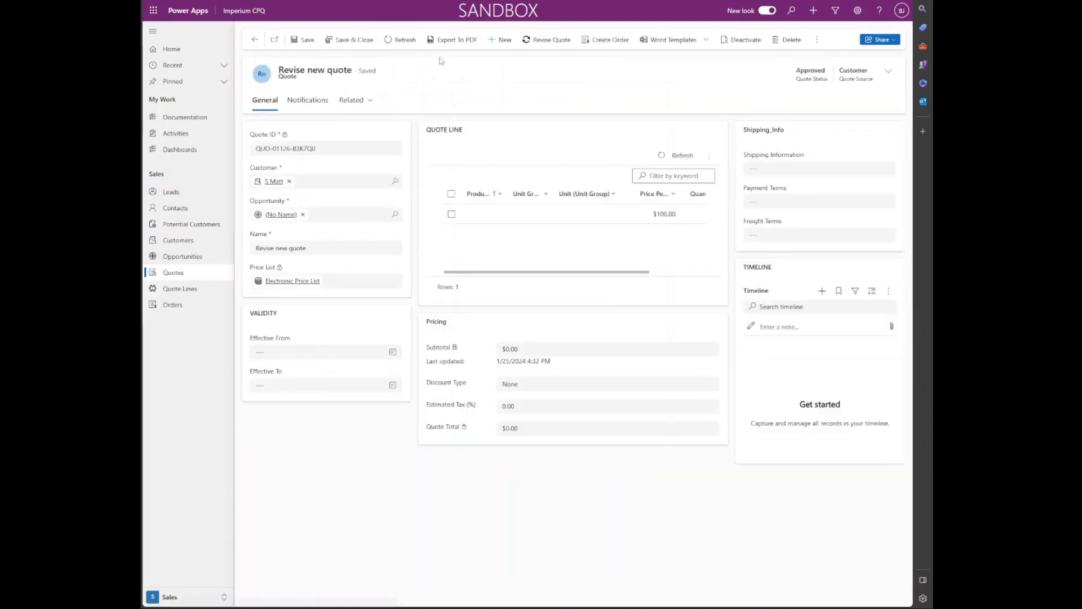
click(612, 45)
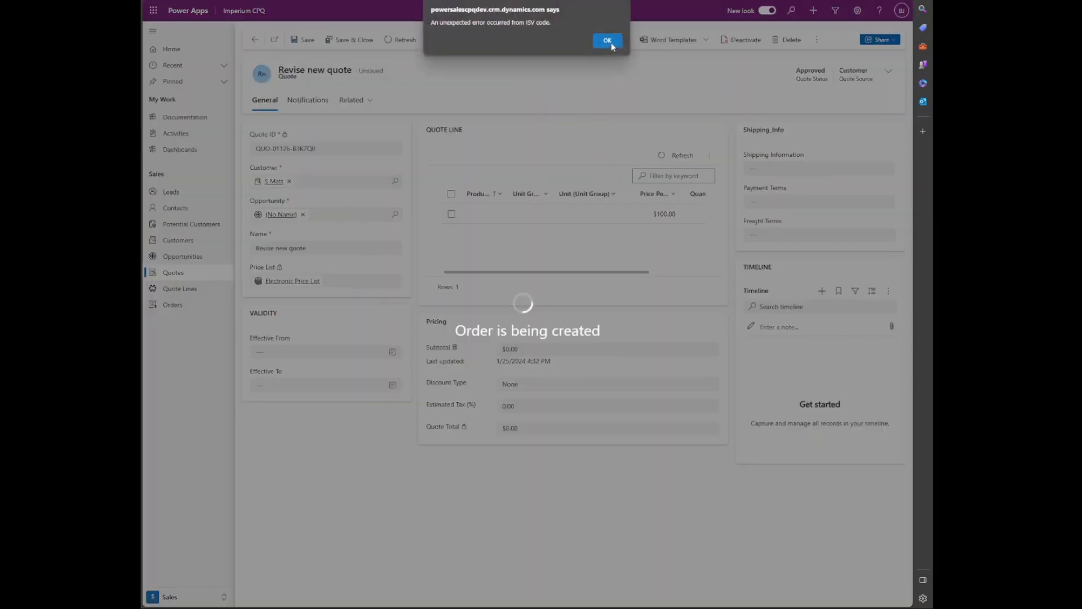
click(605, 41)
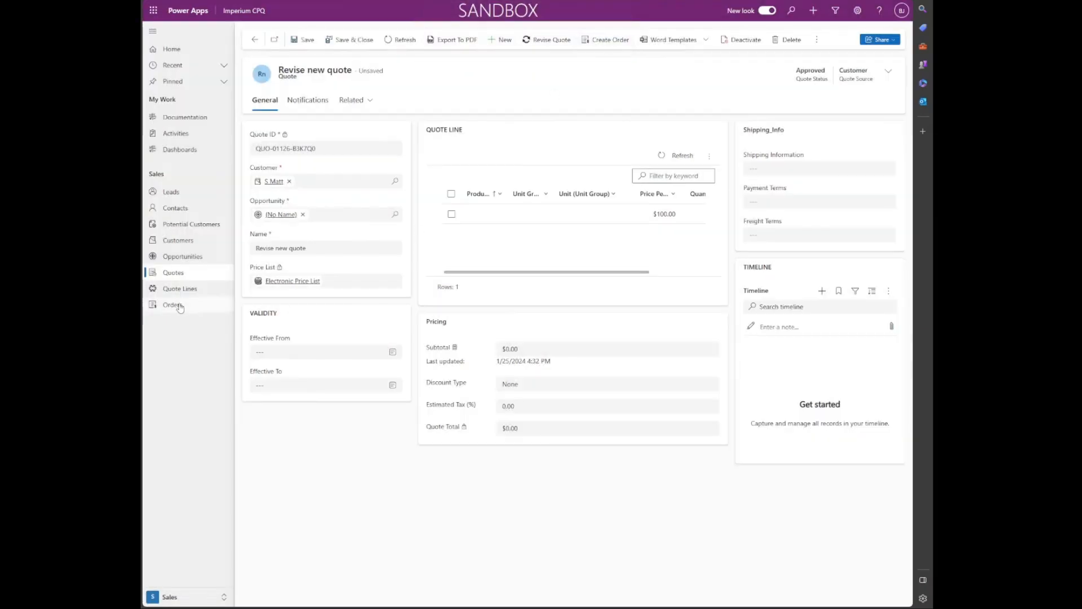
click(254, 39)
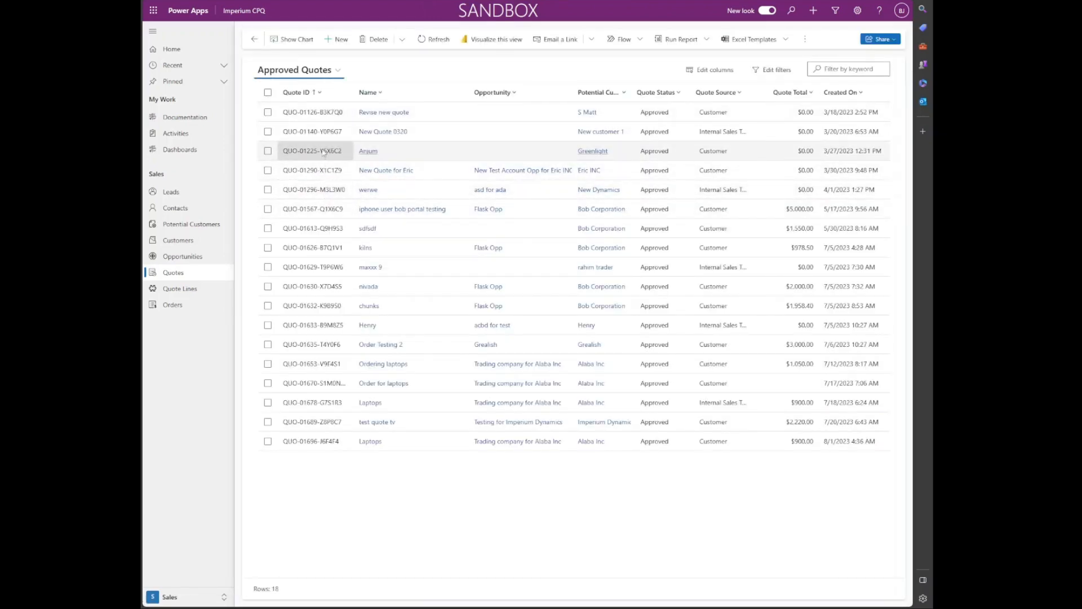
Step: Open the approved iPhone portal-testing quote and generate a $5,000.00 order from it
click(304, 210)
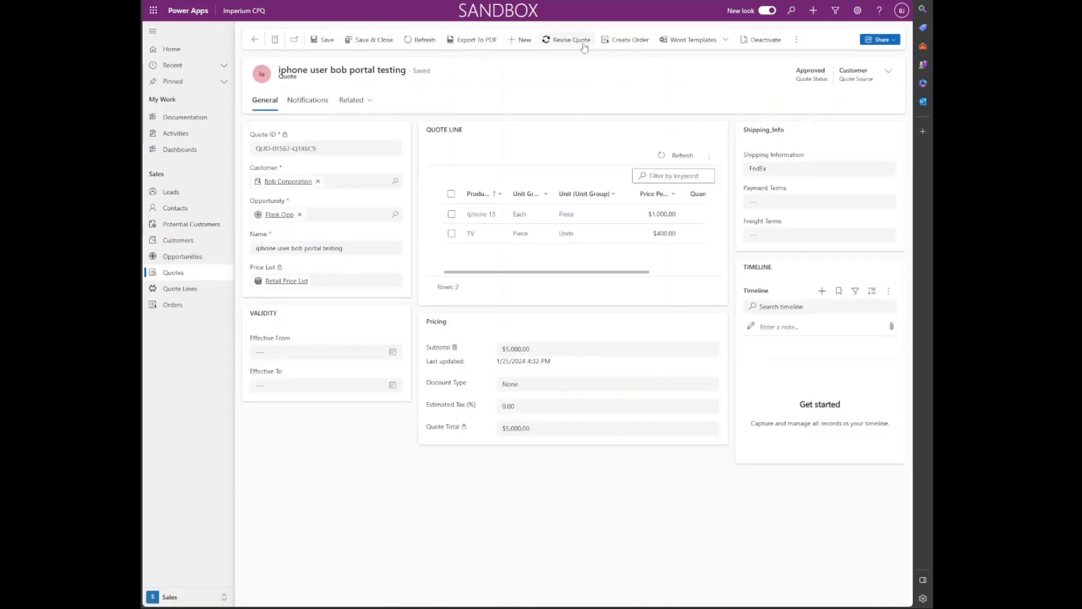
click(615, 45)
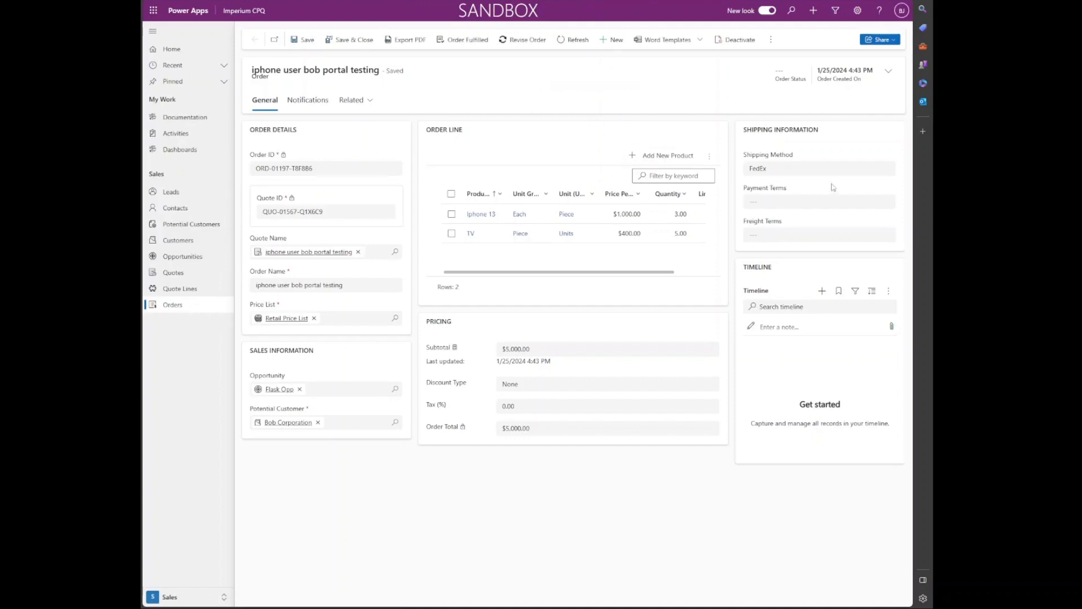
Step: Set Payment Terms Net 30 and Freight Terms FOB, save, and mark the order fulfilled
click(822, 203)
click(823, 235)
click(817, 234)
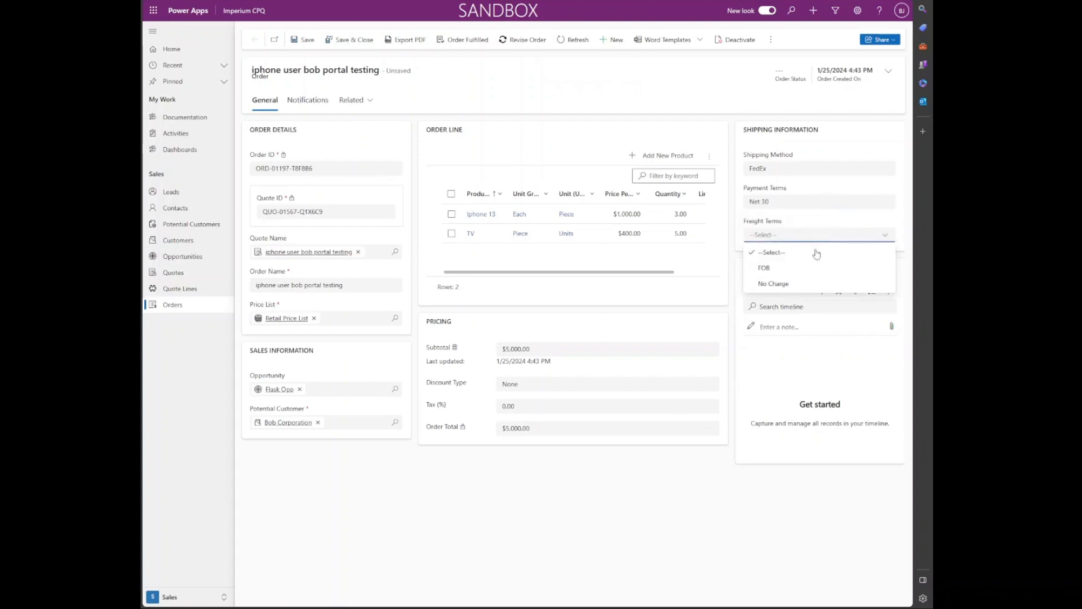
click(816, 268)
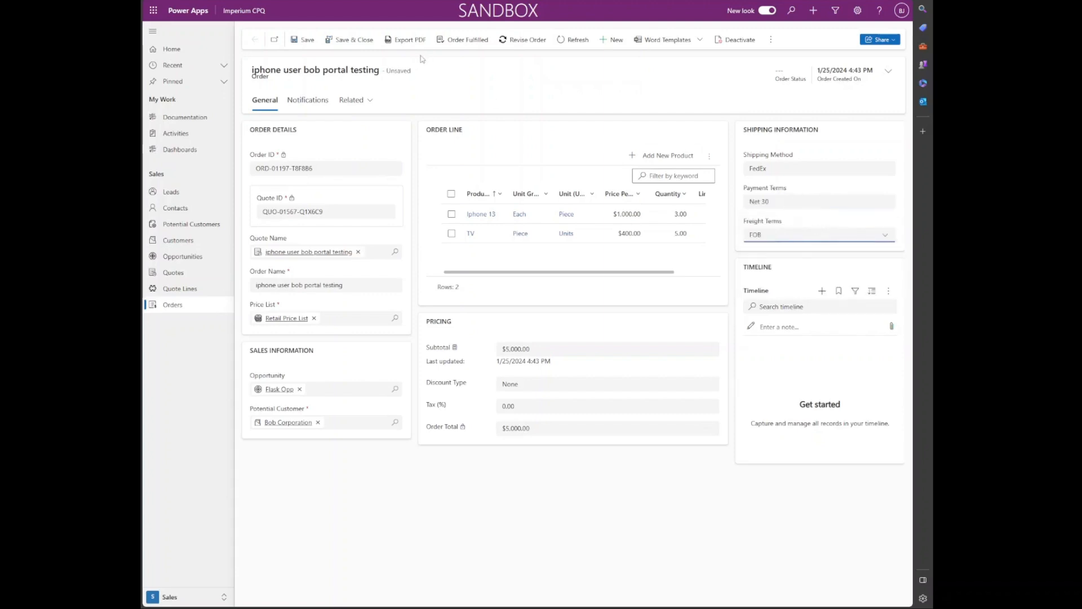
click(307, 41)
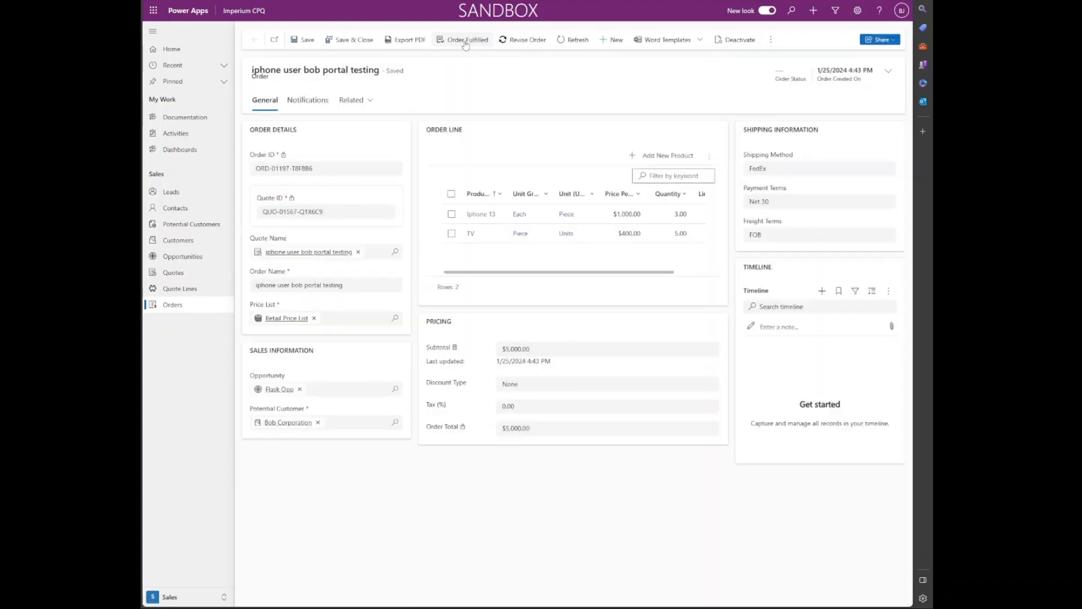
click(466, 42)
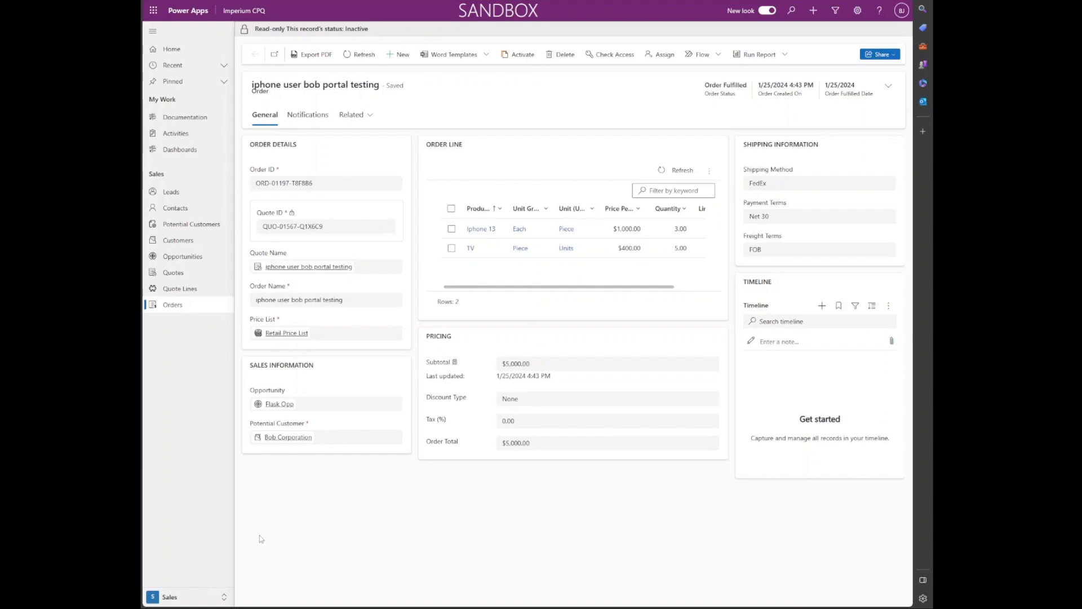
Step: Choose Management from the area switcher to land on the Documentation Dashboard
click(207, 597)
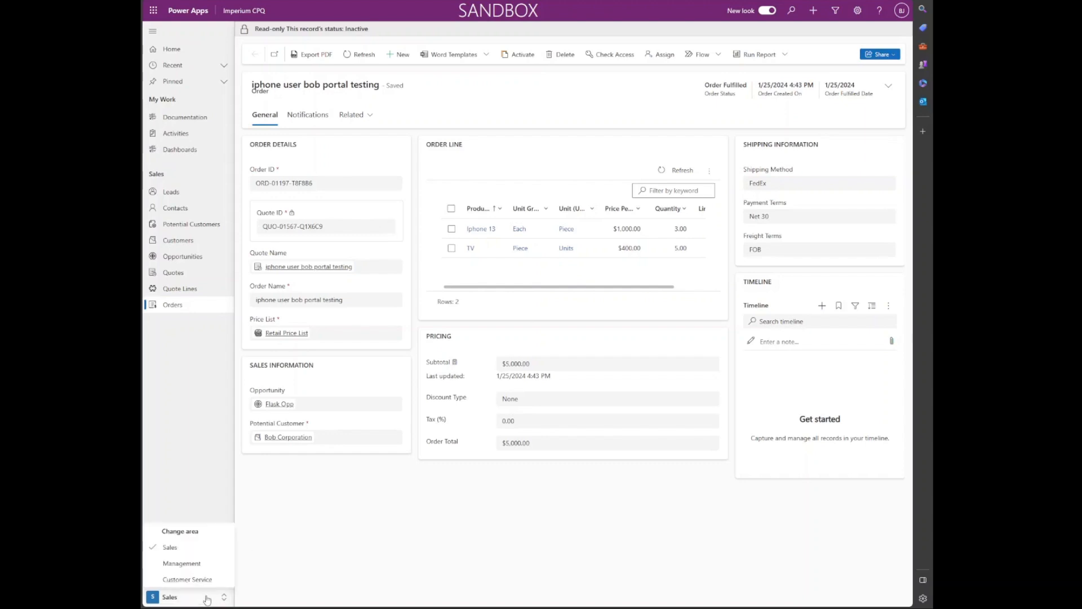
click(181, 563)
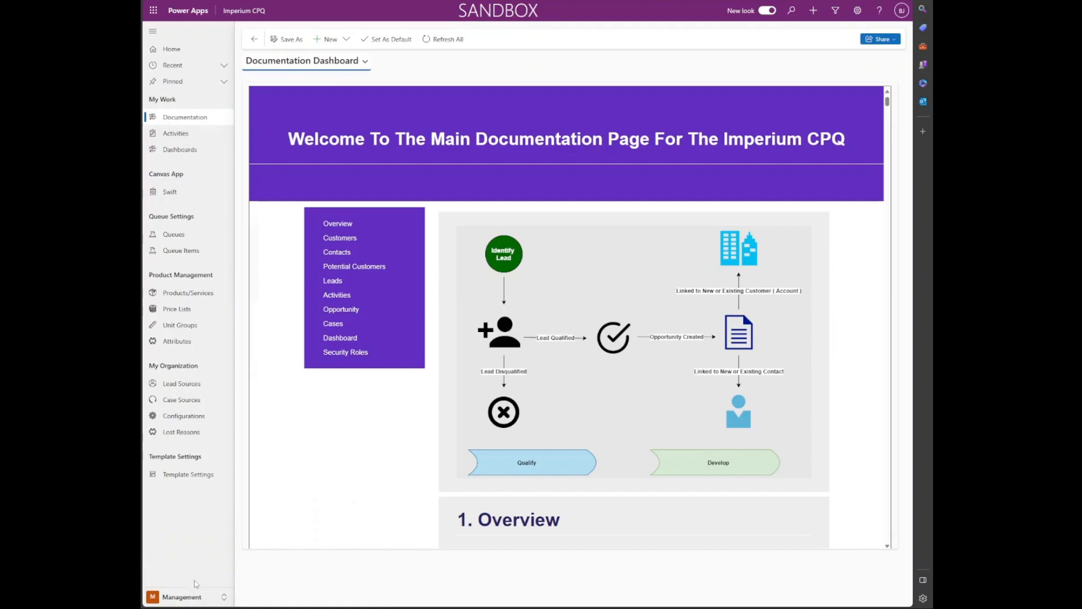
click(198, 598)
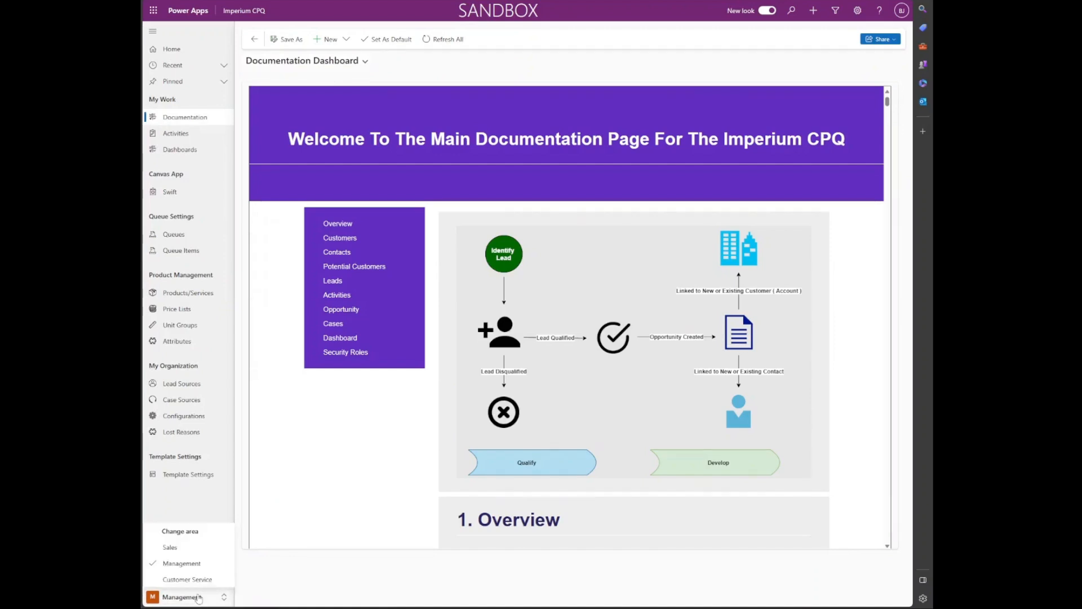
click(197, 599)
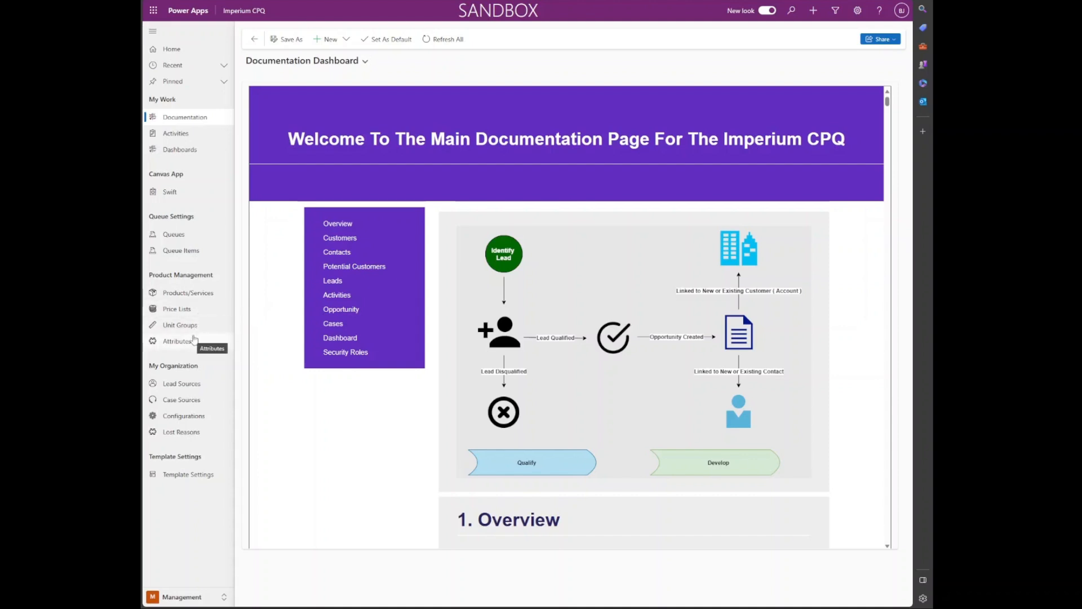
Step: Open the Hyrdo Flask product from Products/Services and scroll to its Size and Cap Design attributes
click(193, 295)
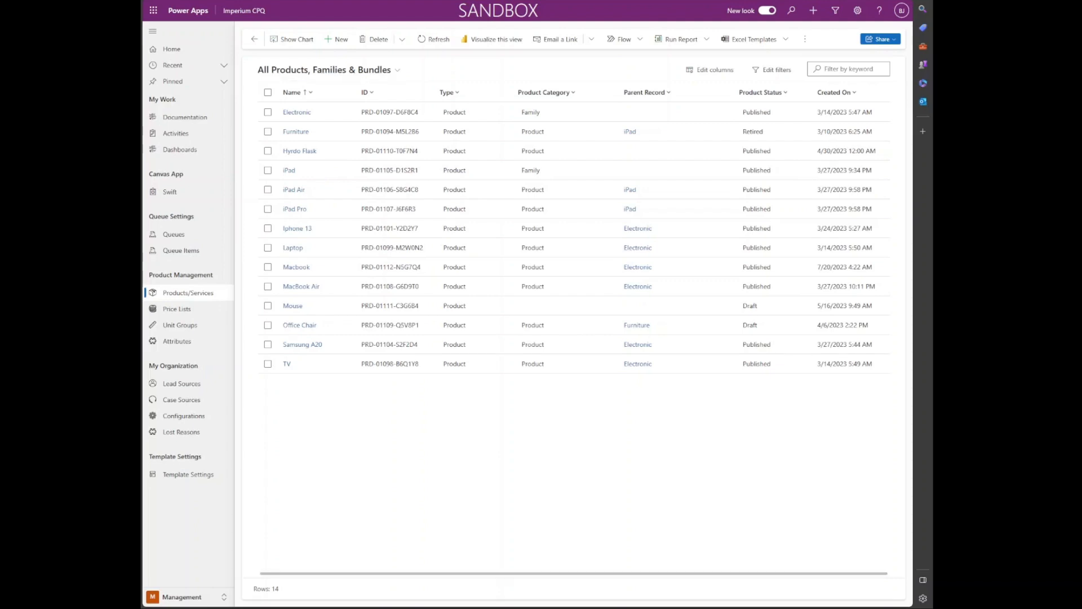
click(310, 152)
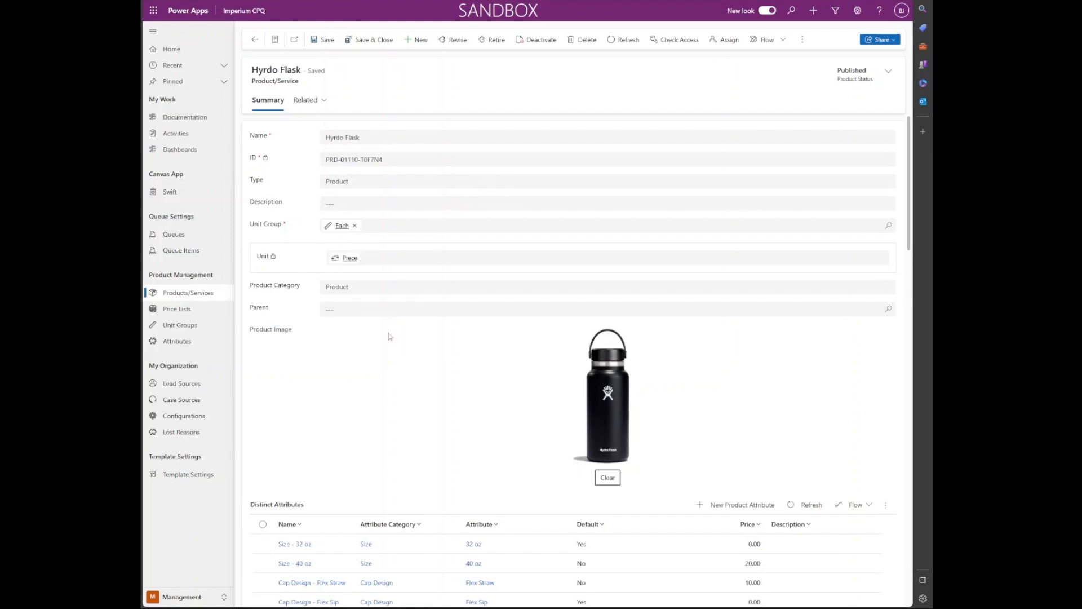
scroll(394, 336, down, 1)
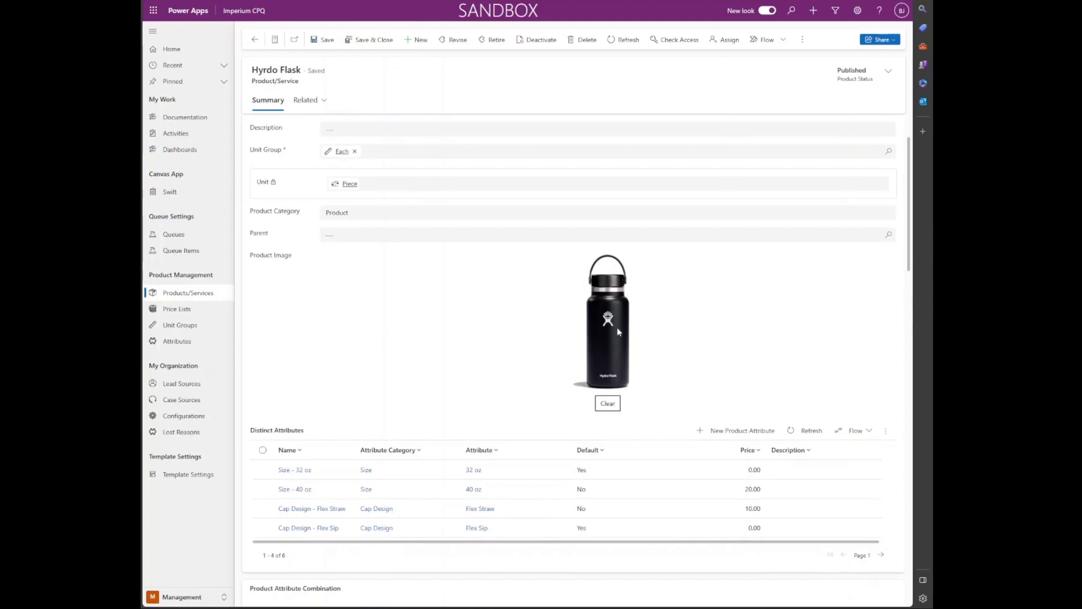
scroll(641, 330, down, 1)
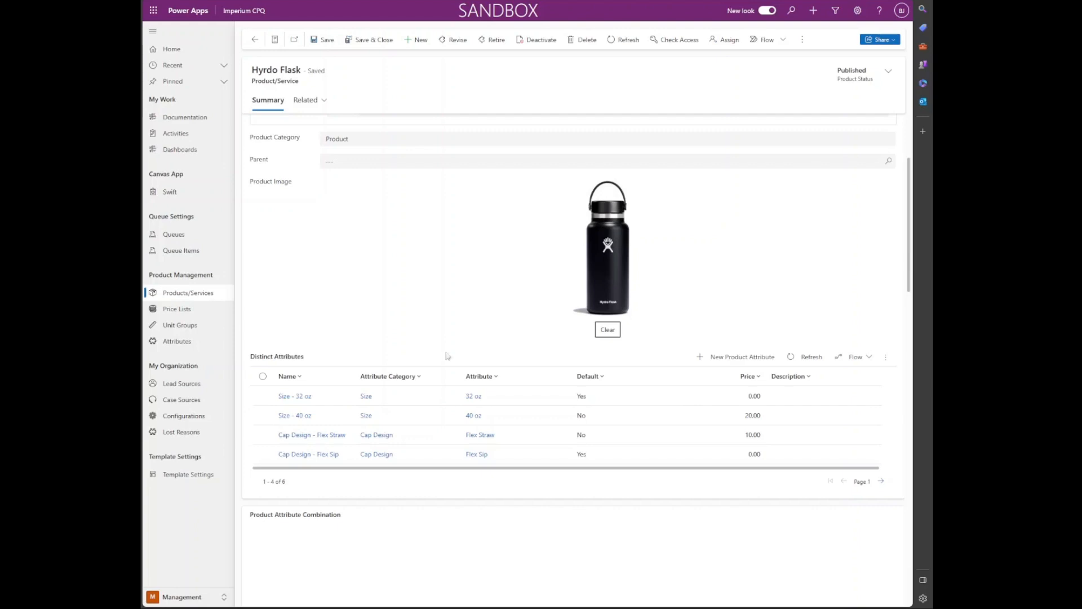
scroll(404, 417, up, 3)
scroll(339, 445, down, 3)
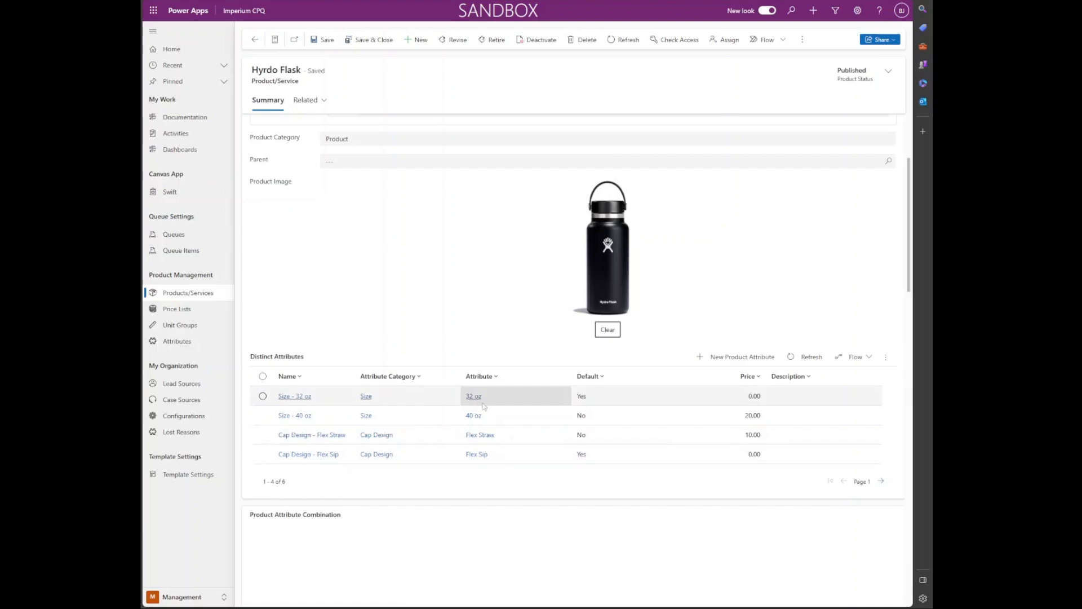
click(714, 361)
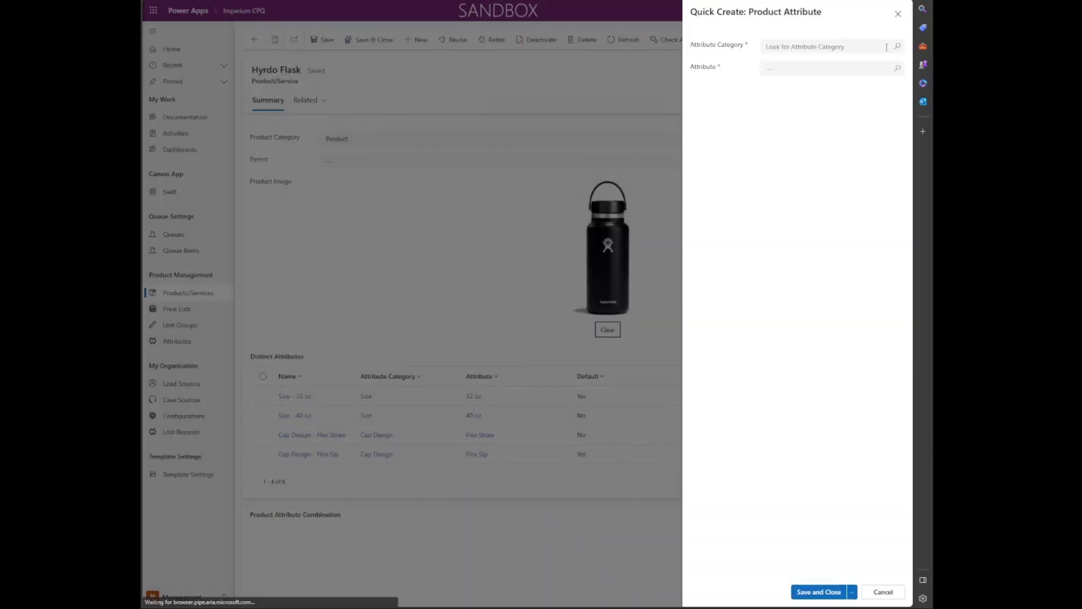
click(897, 47)
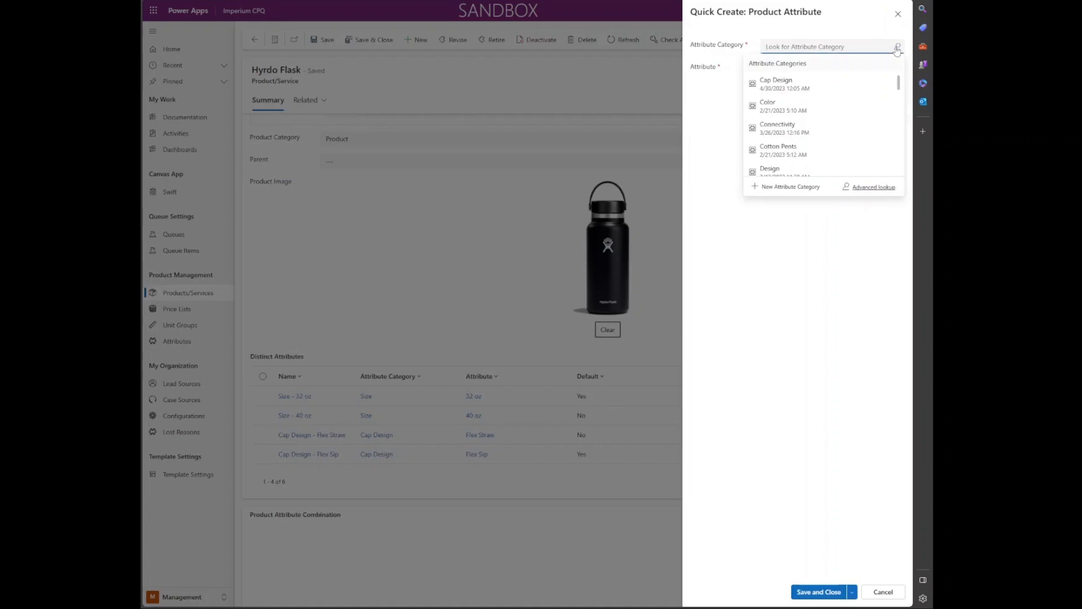
click(824, 84)
click(897, 69)
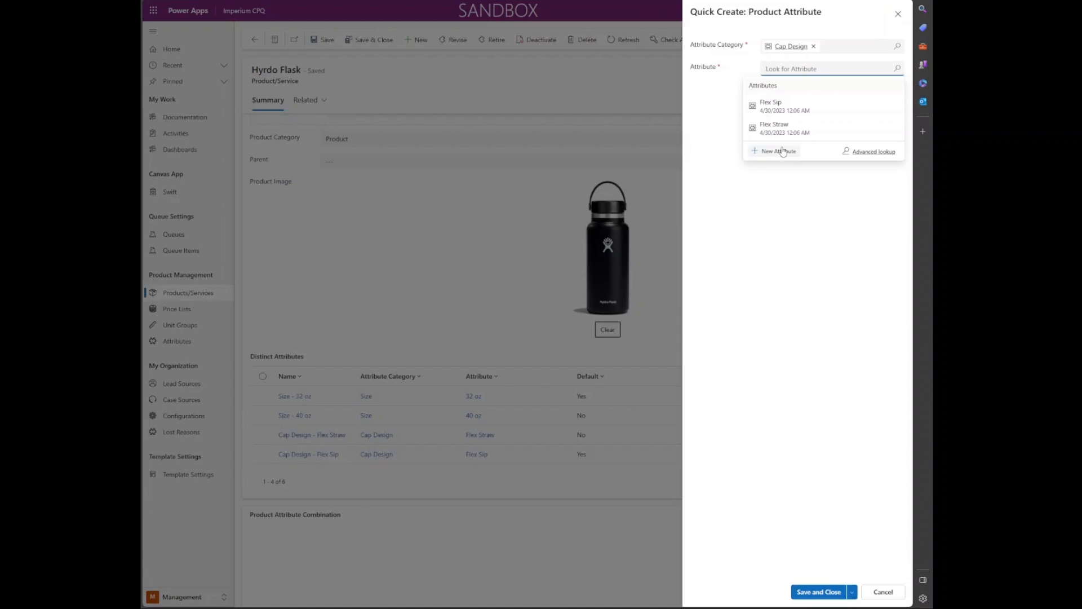
click(877, 593)
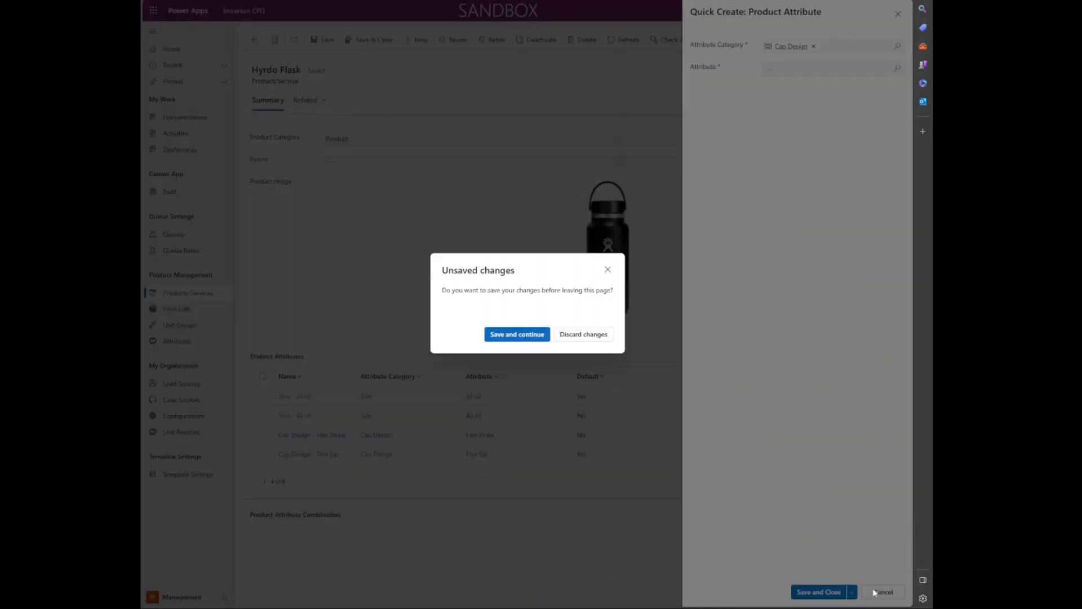
click(598, 336)
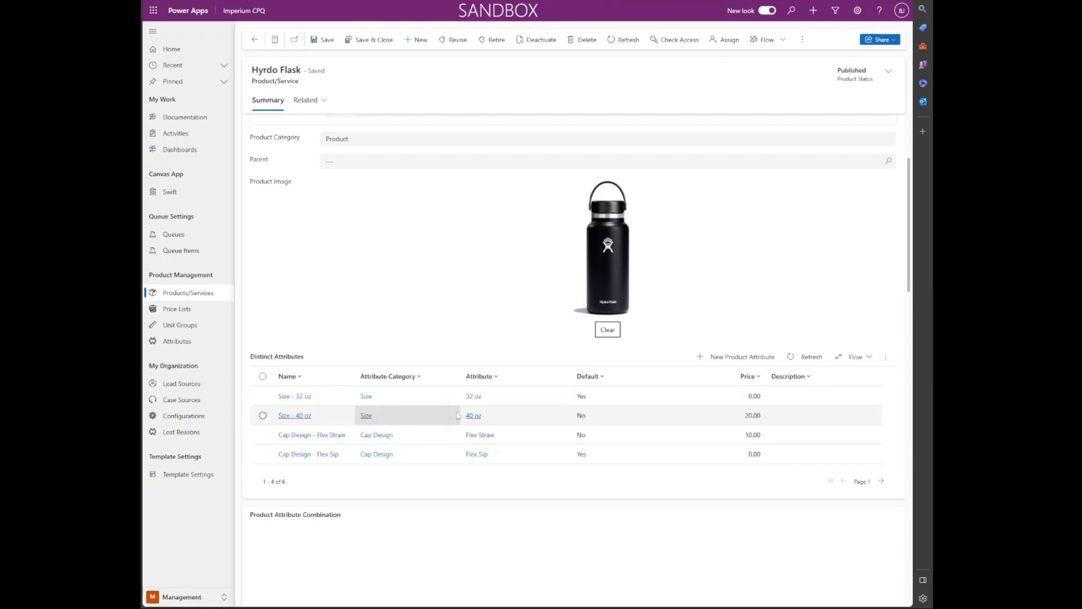
Step: Create a Hyrdo Flask product attribute with category Size and attribute 64 oz, and save it
click(745, 361)
click(840, 47)
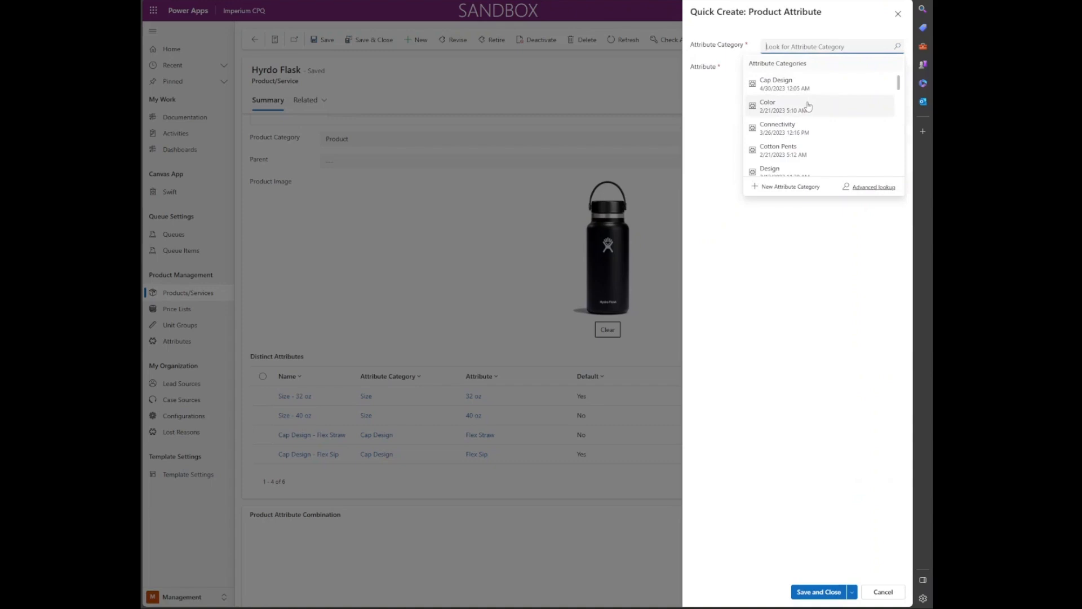
text(Size)
click(817, 83)
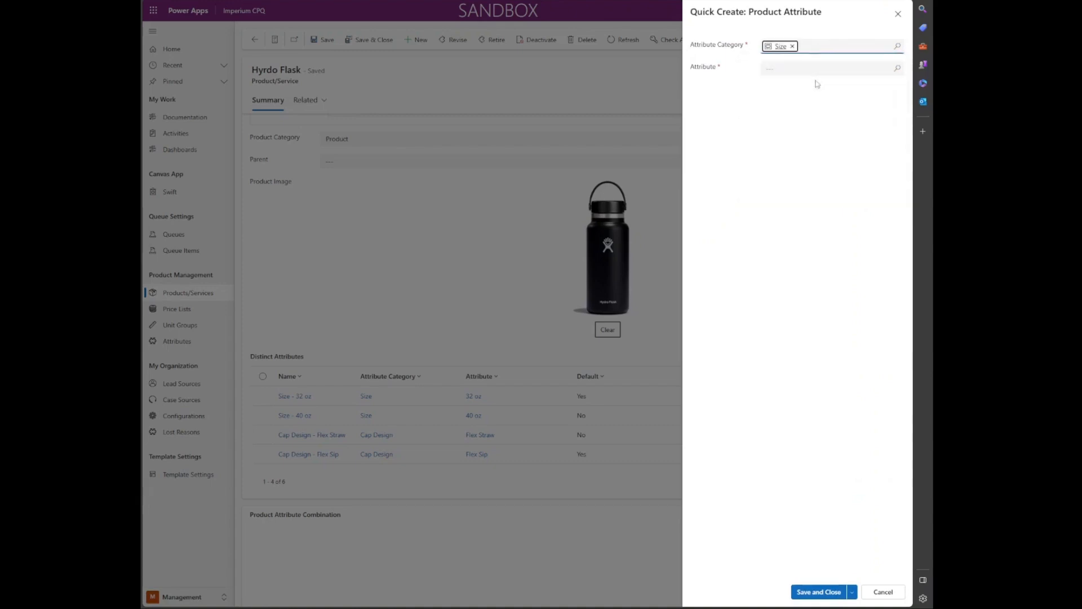
click(893, 70)
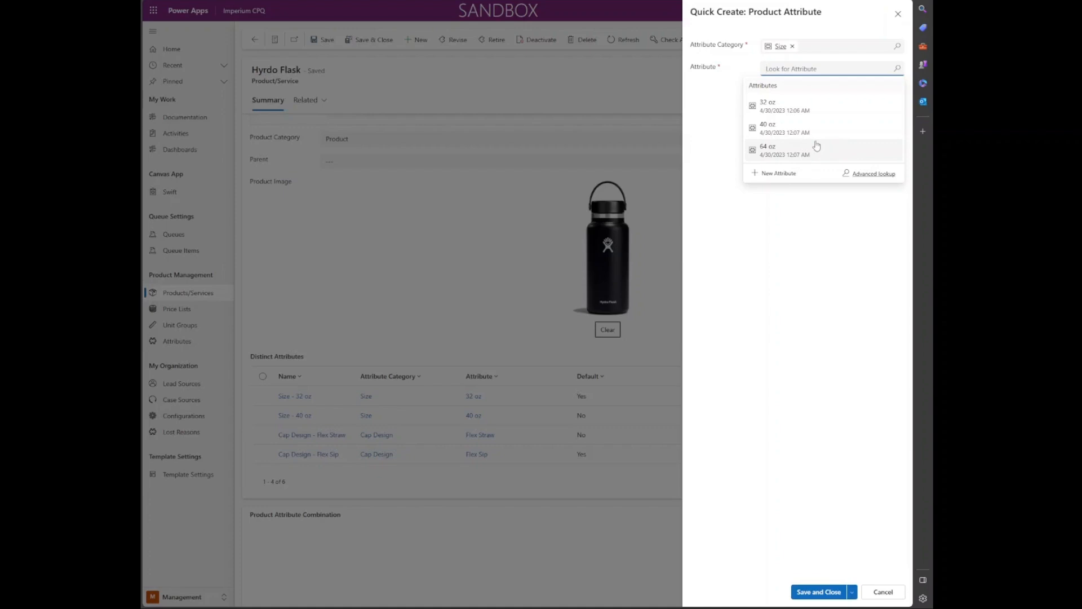
click(779, 150)
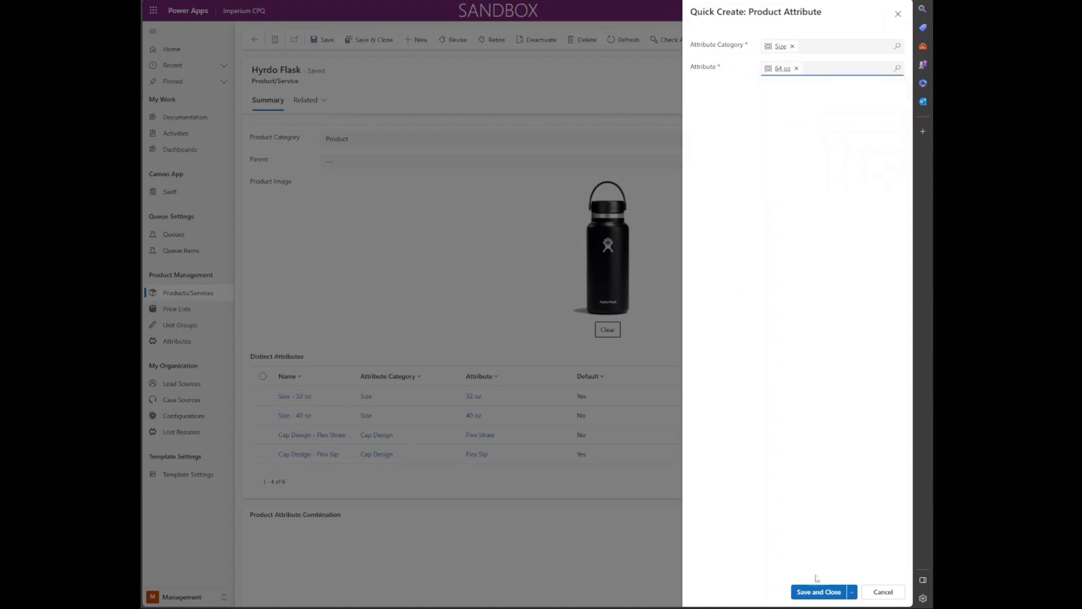
click(824, 597)
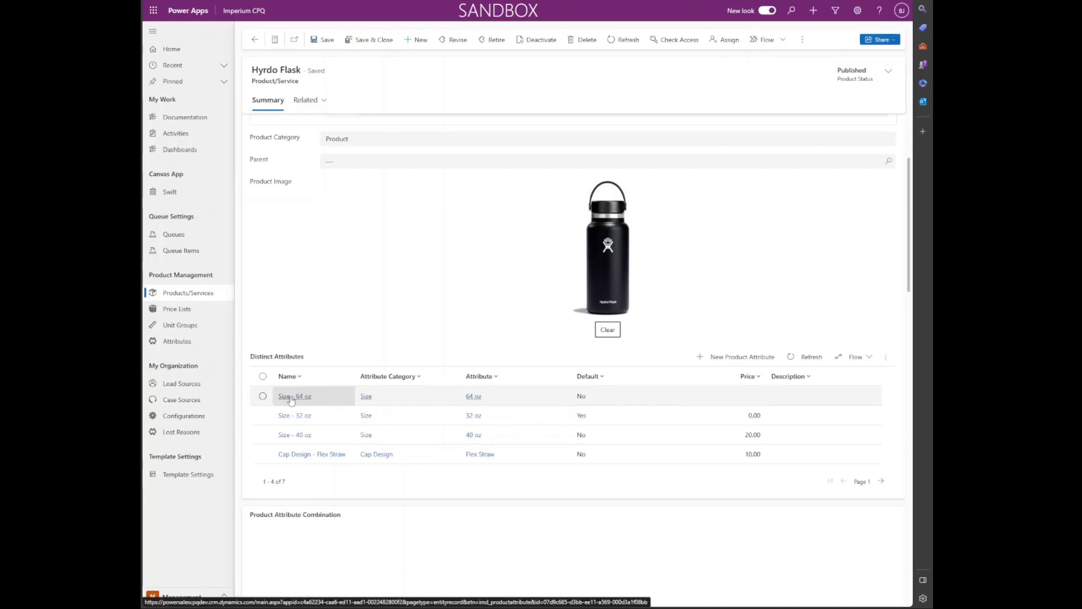
Step: Add a 40.00 price list entry to the Size - 64 oz attribute, save it, and recheck it
click(291, 397)
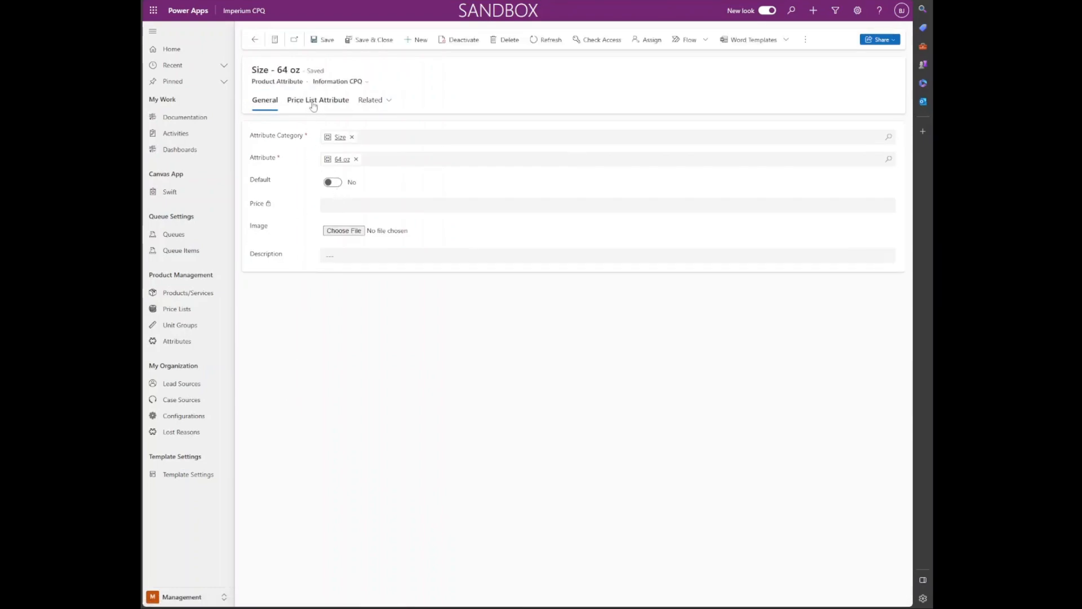
click(313, 106)
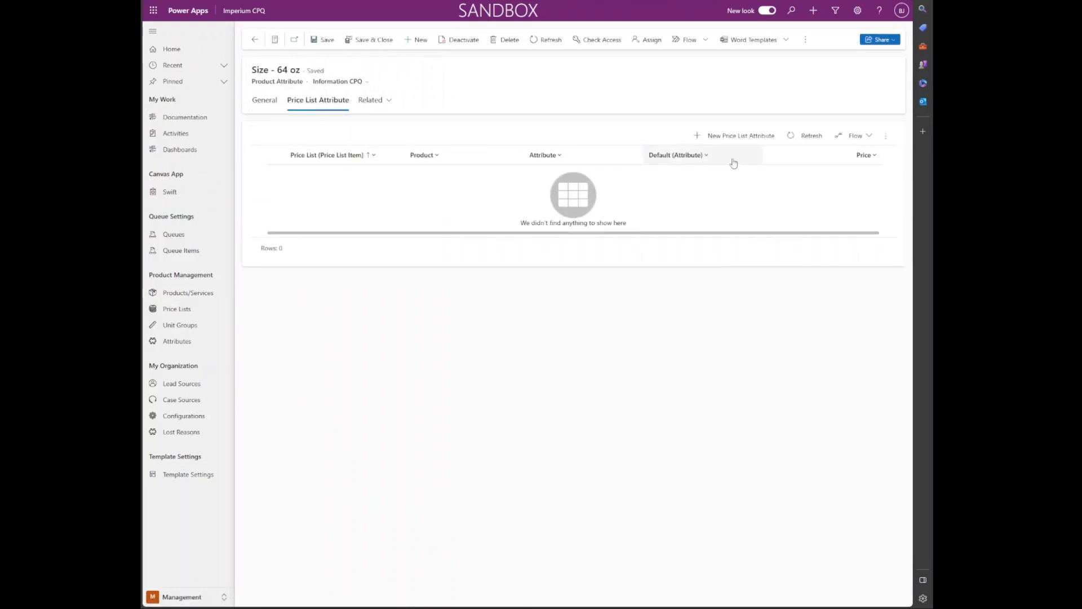
click(754, 135)
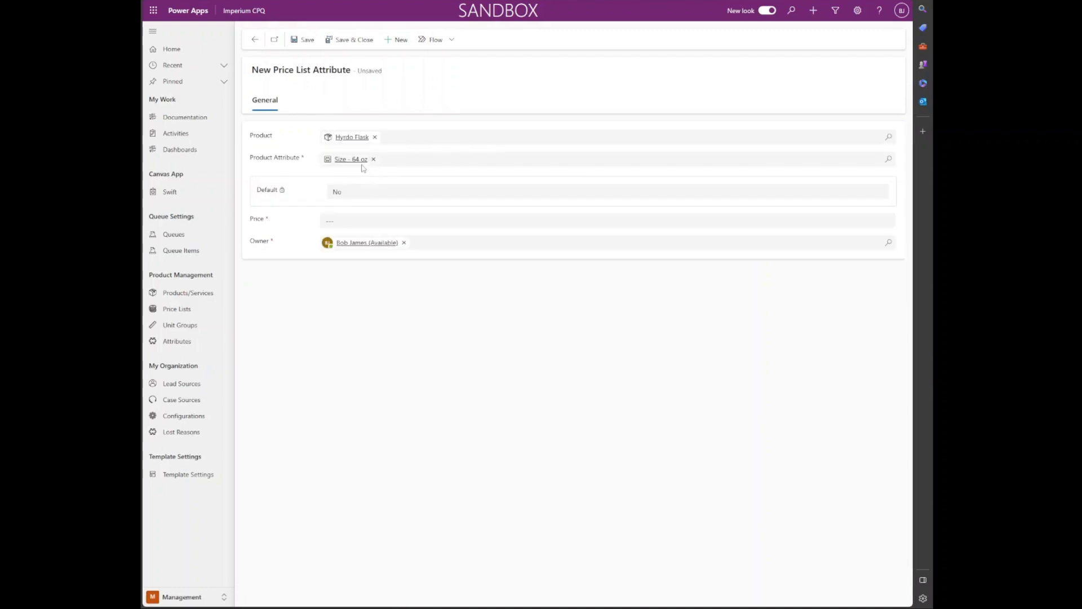
click(362, 221)
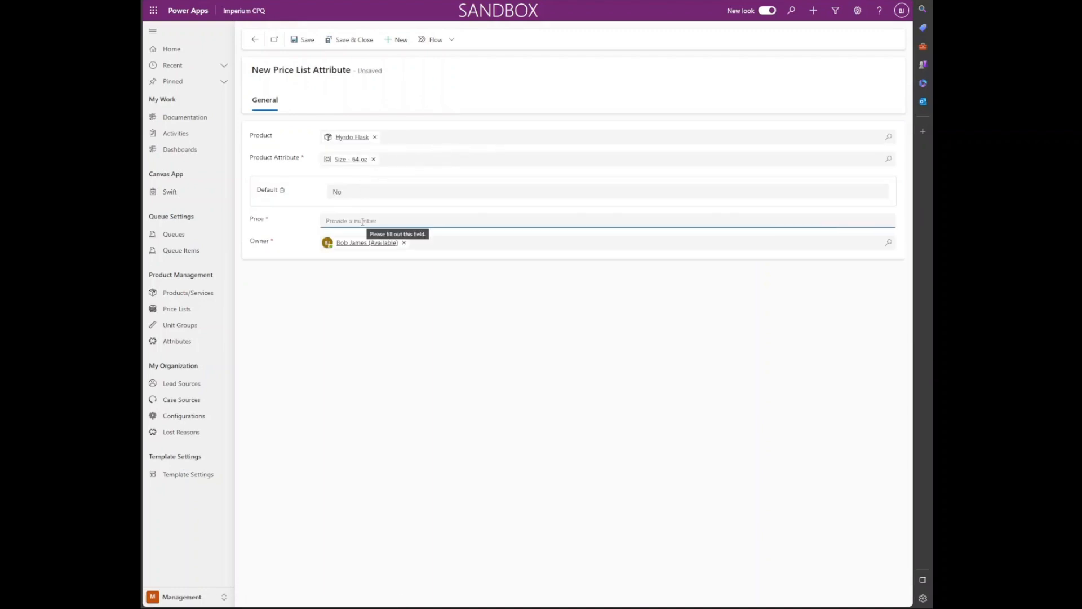
text(40)
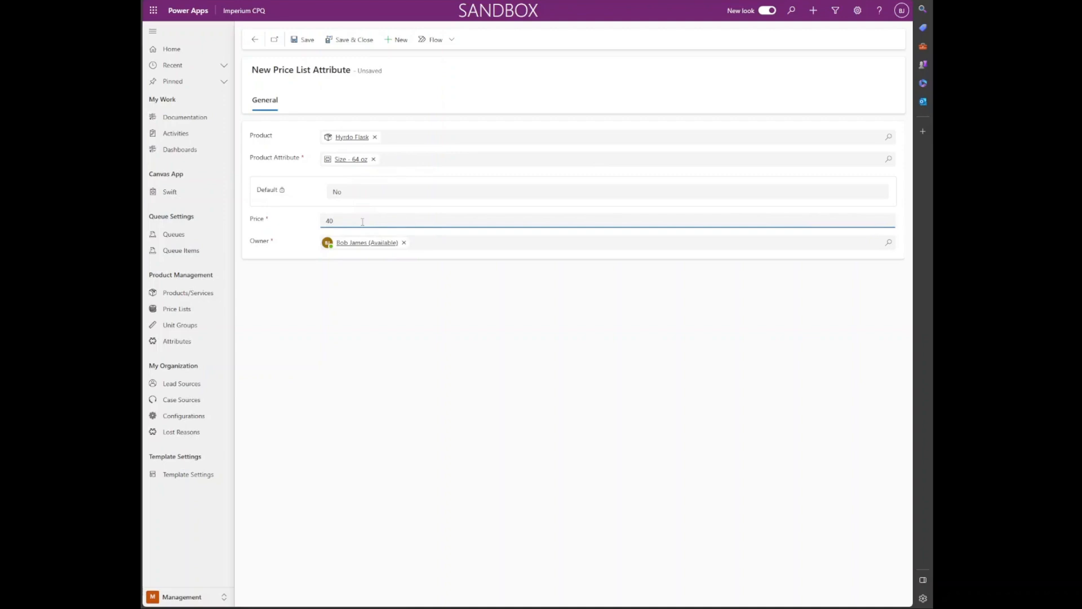
click(307, 41)
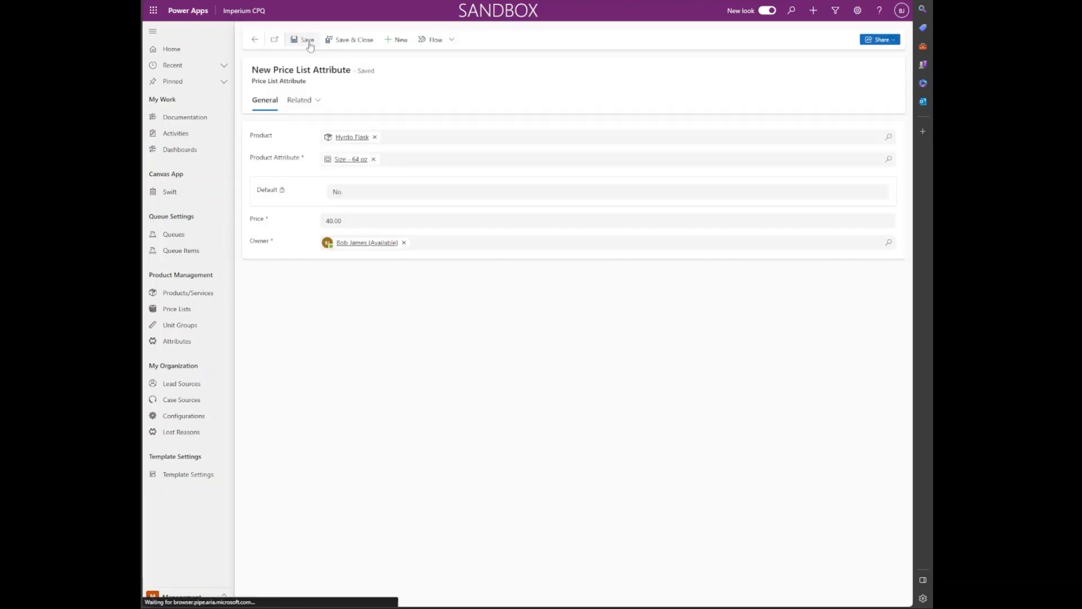
click(336, 45)
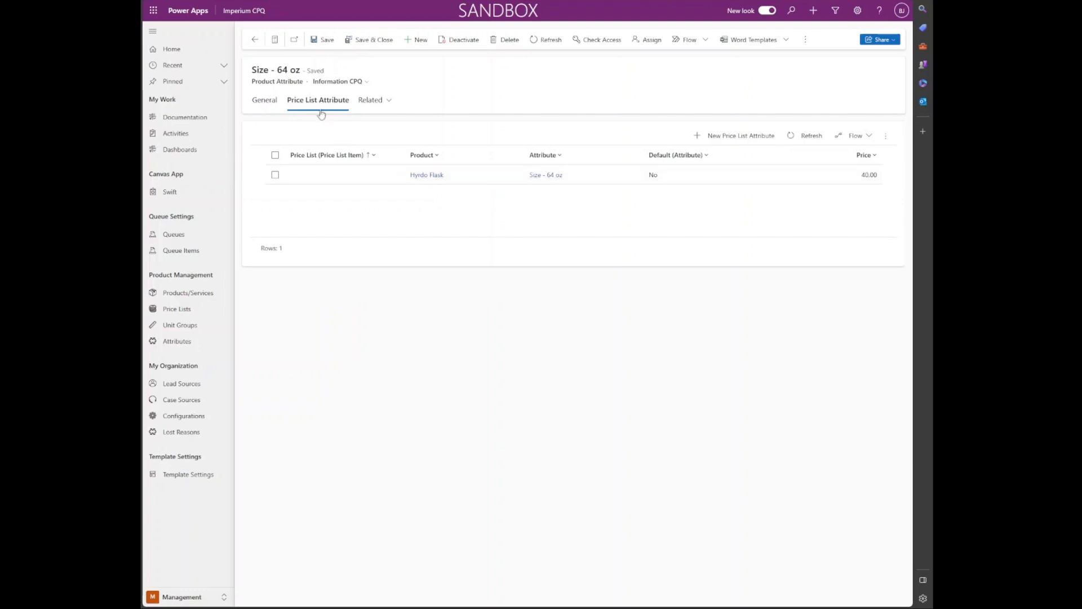
double_click(299, 179)
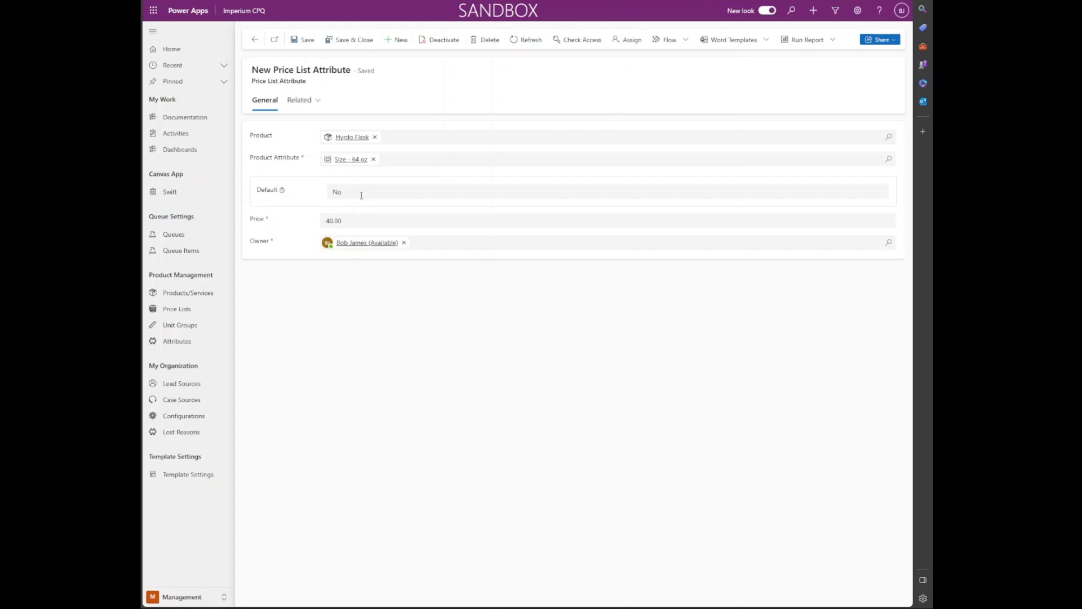
click(351, 40)
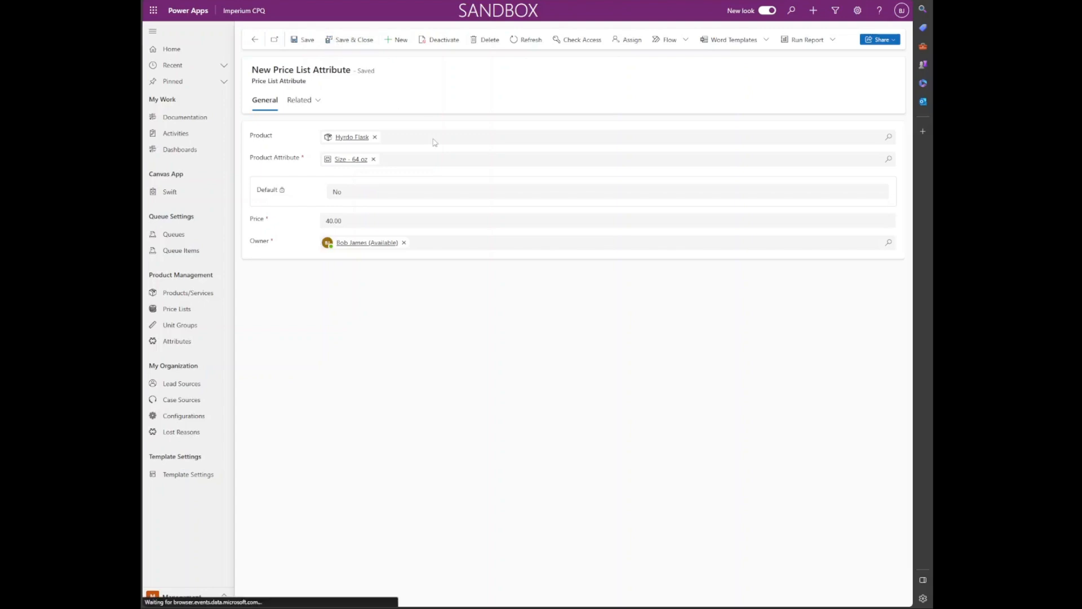
Step: Confirm Hyrdo Flask's Distinct Attributes show Size - 64 oz at 40.00, then open Price Lists
click(374, 39)
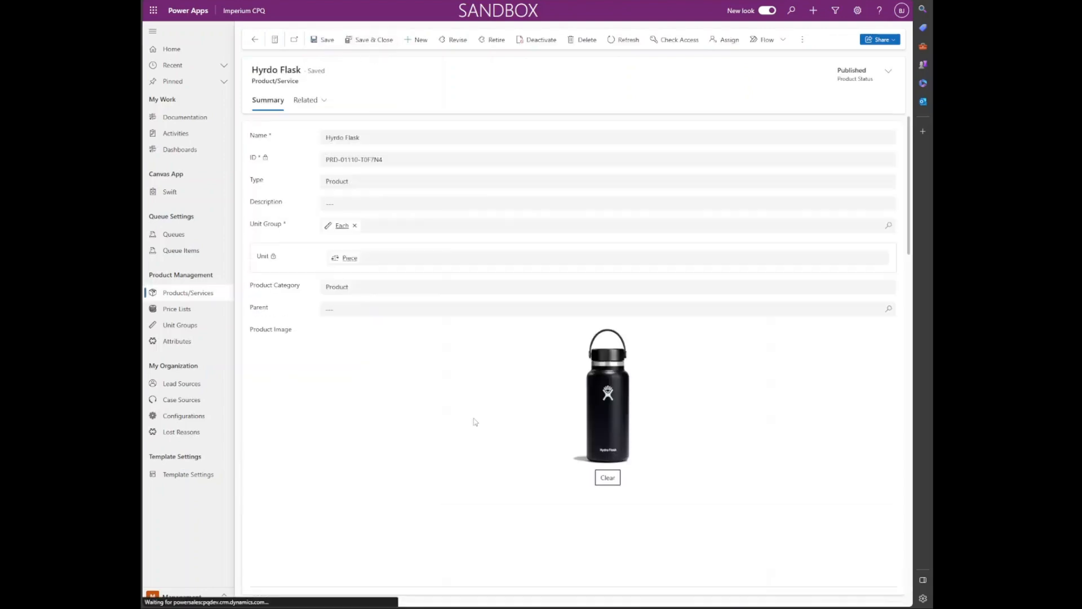
scroll(498, 375, down, 2)
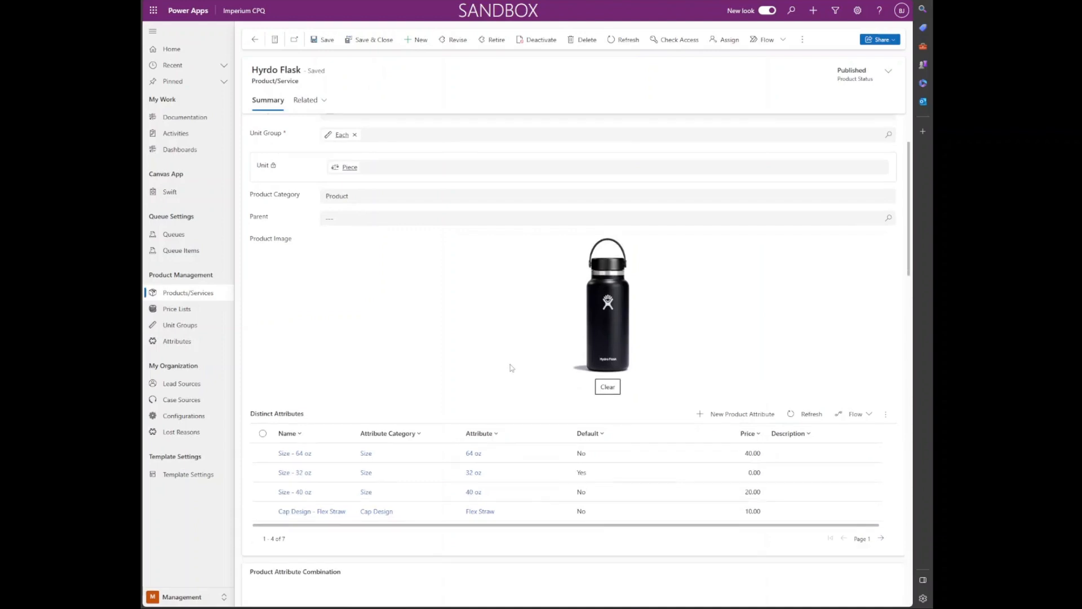
scroll(509, 366, down, 1)
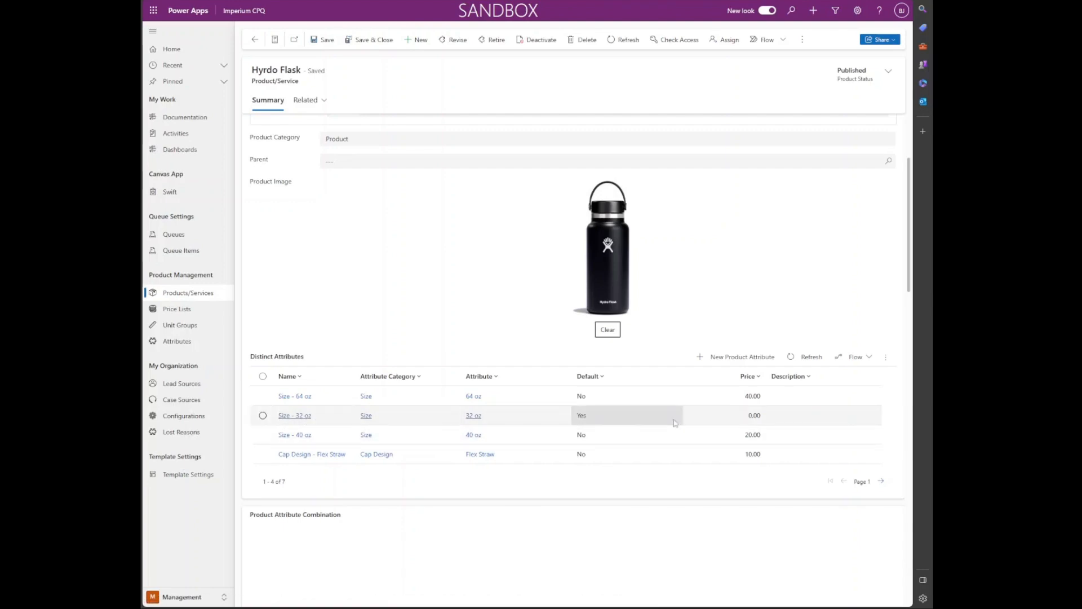
scroll(428, 410, down, 1)
scroll(427, 410, up, 1)
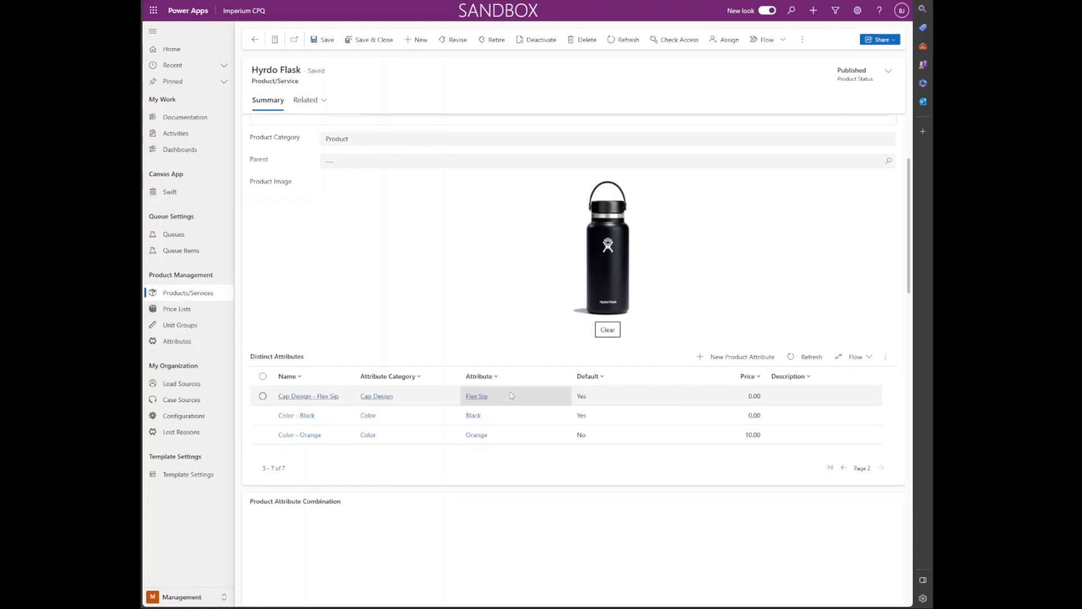
click(198, 314)
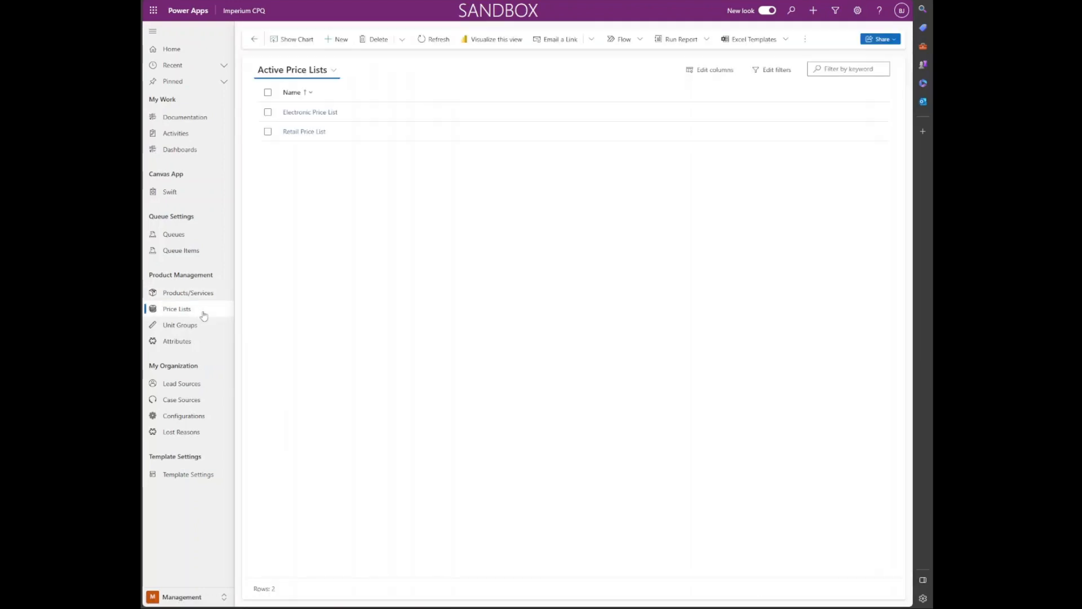
Step: Open the Electronic Price List's items tab, showing iPad Air, iPad Pro and TV
click(303, 116)
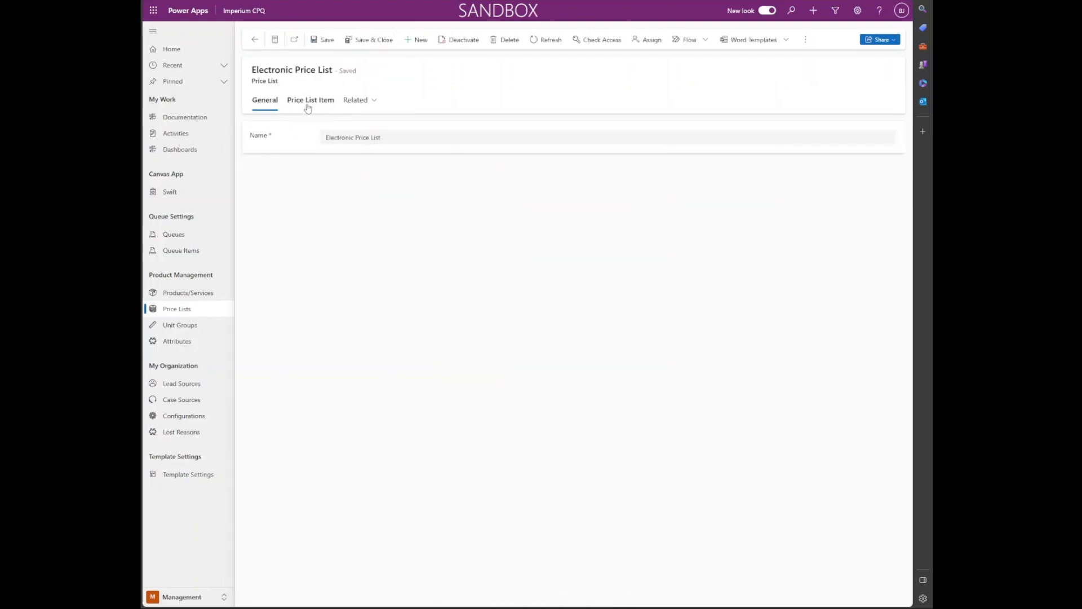
click(309, 107)
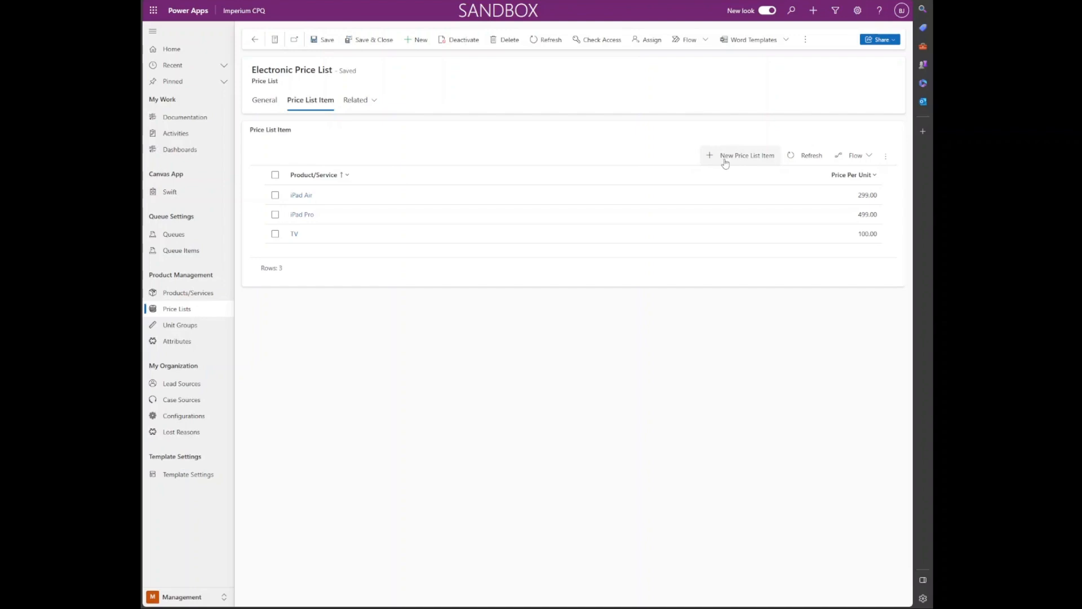
Step: Add Samsung A20 at 199.00 per unit to the Electronic Price List and close the record
click(706, 164)
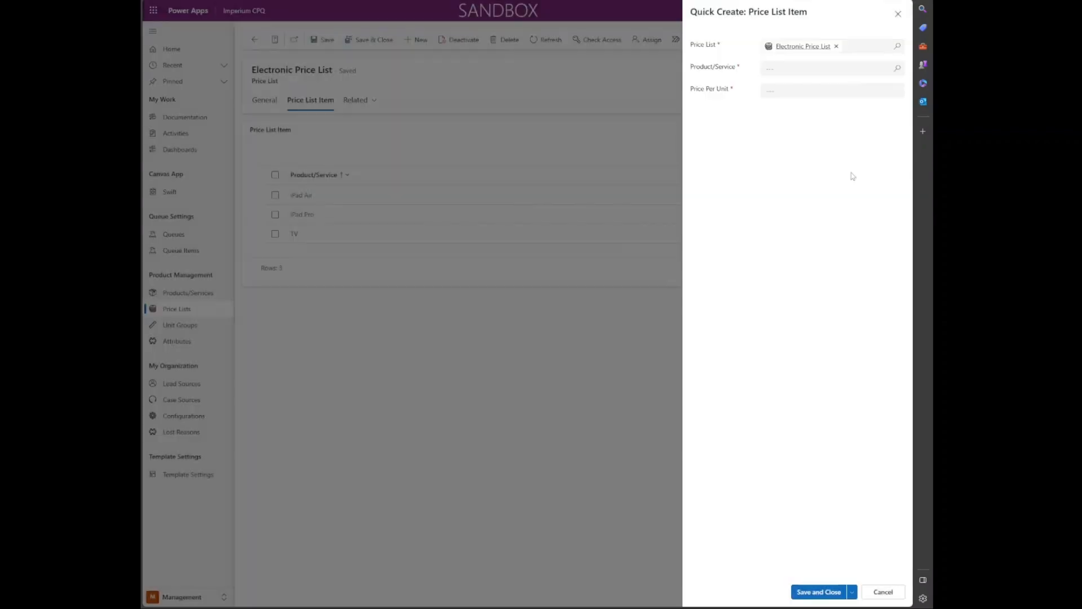
click(899, 68)
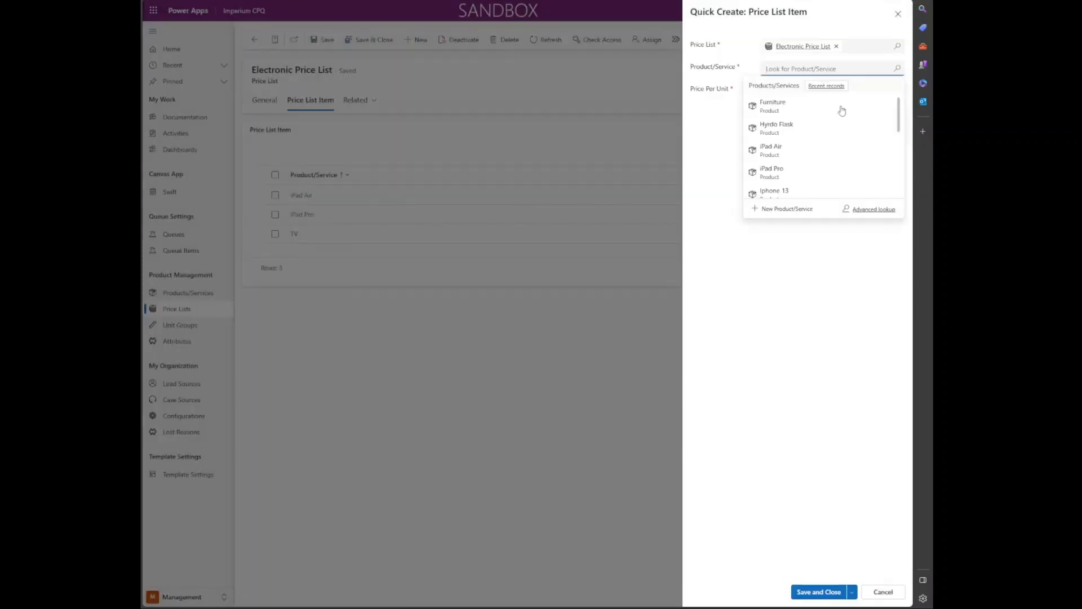
scroll(836, 162, down, 3)
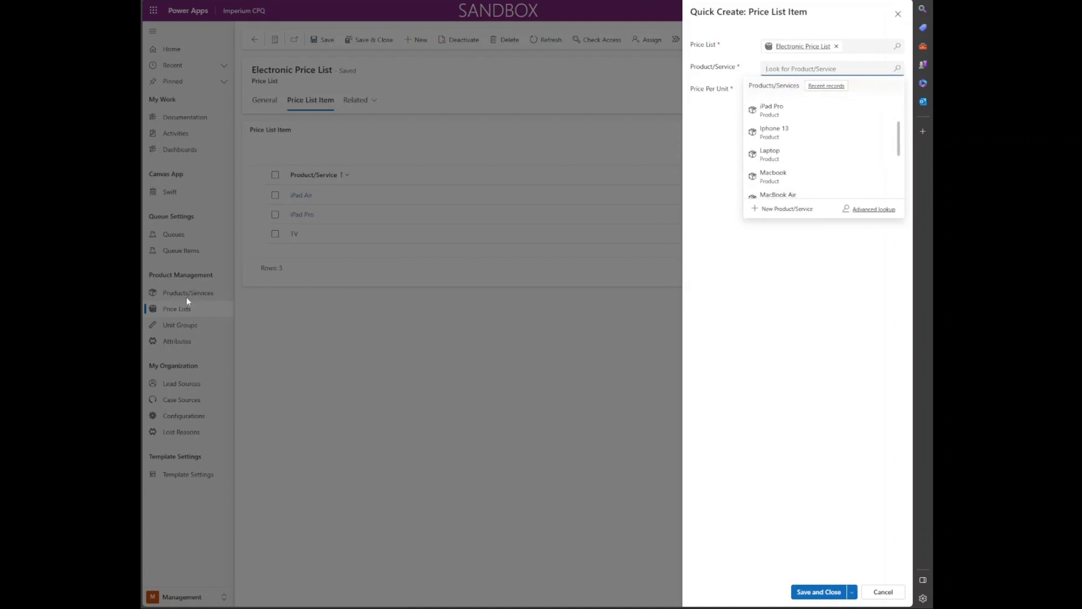
scroll(801, 168, down, 3)
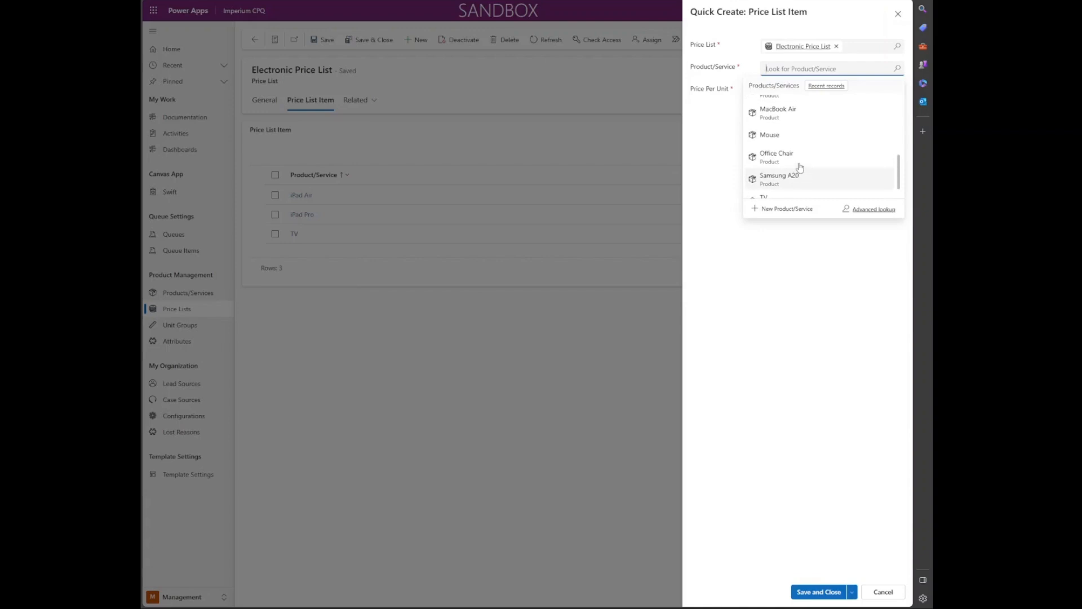
click(800, 167)
click(804, 92)
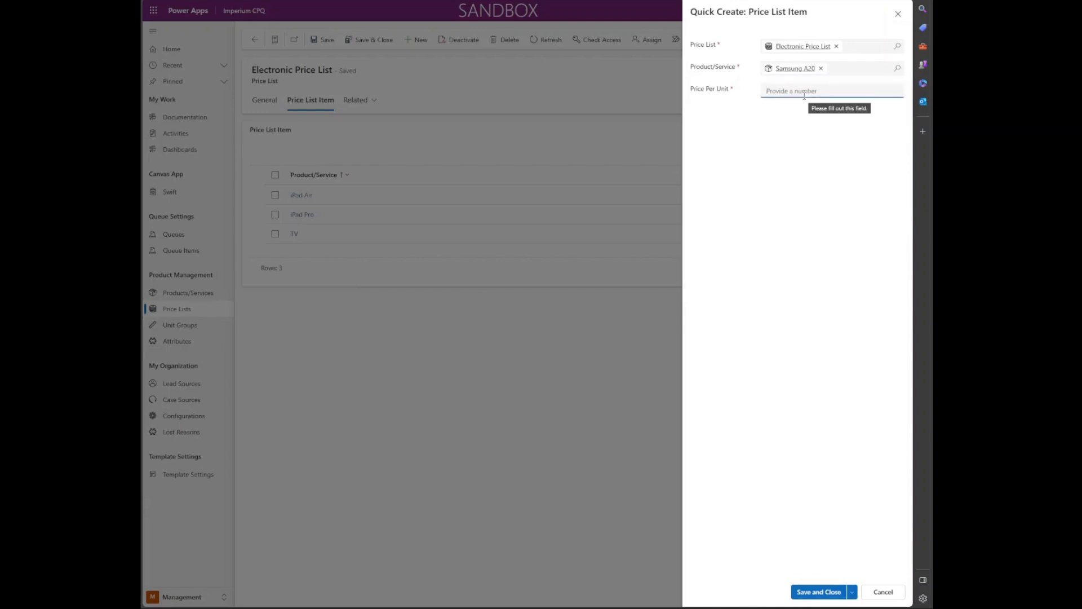
text(199)
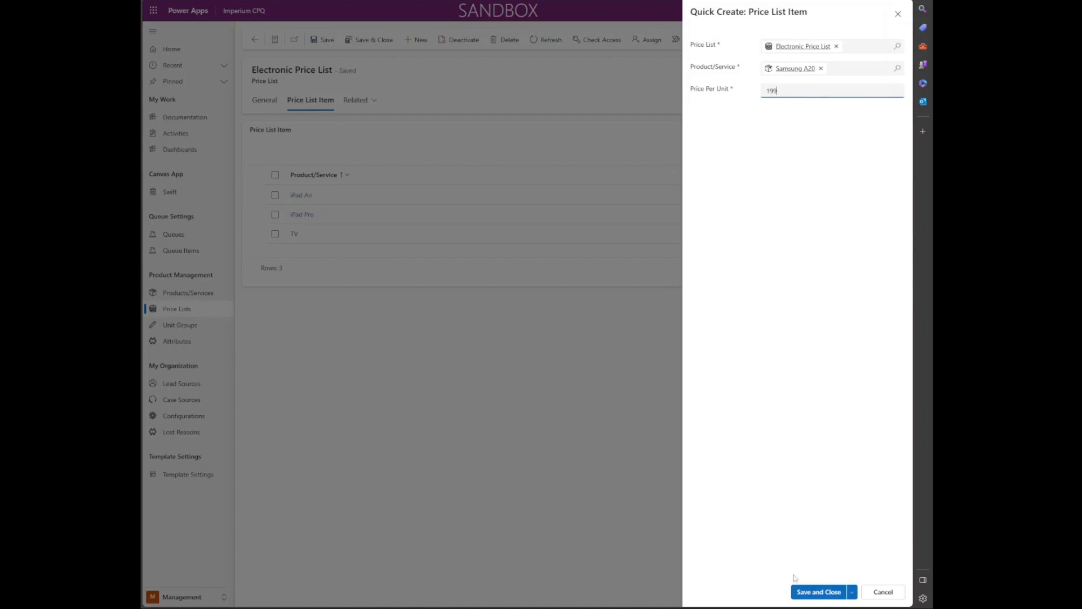
click(818, 591)
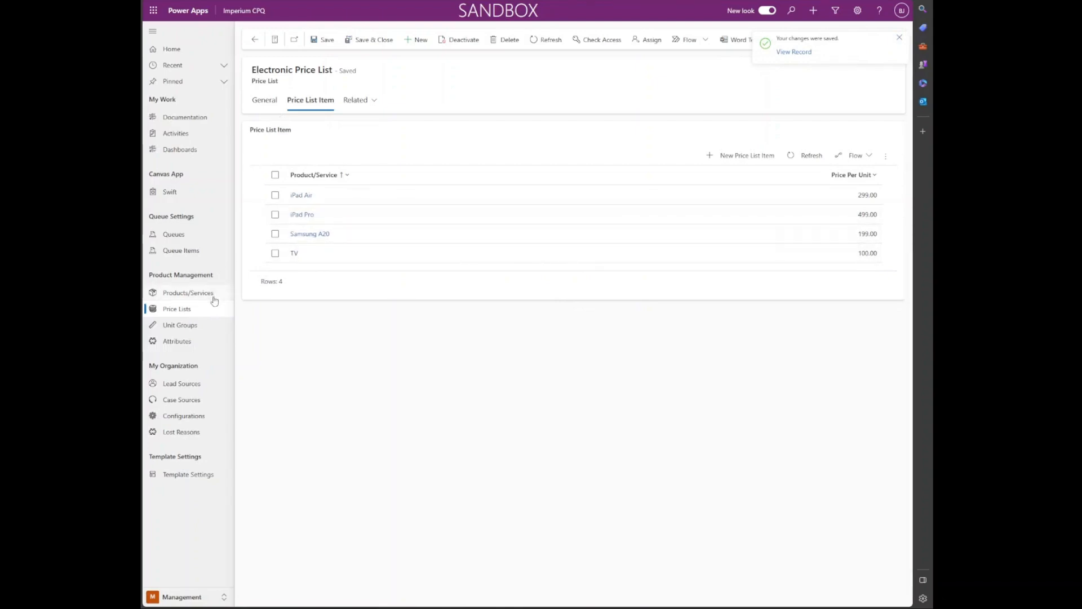
click(353, 40)
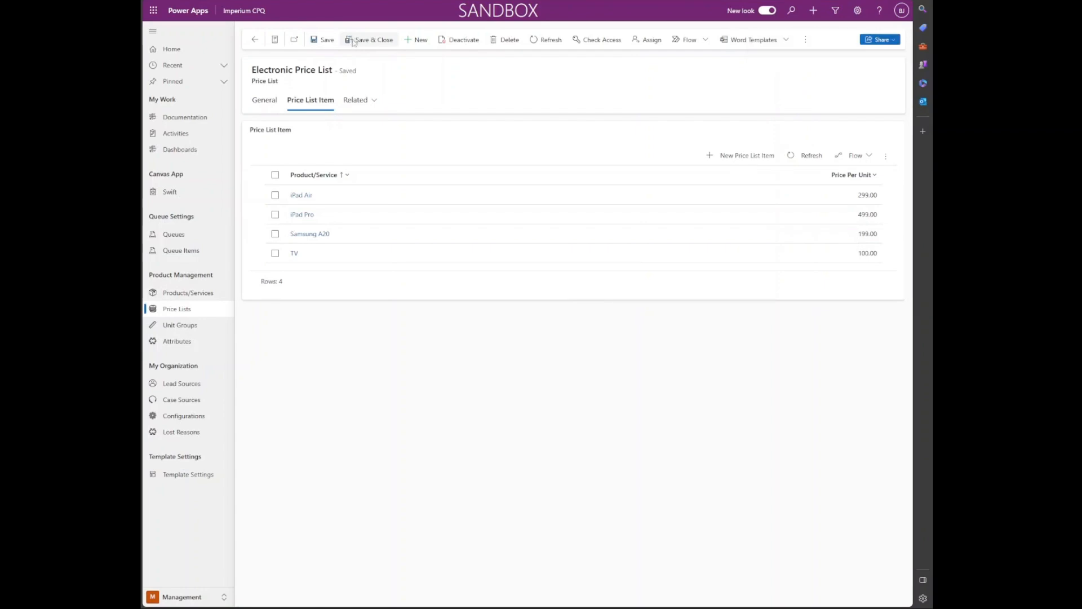
Step: Look through Attributes and Price Lists, ending on the All Products, Families & Bundles view
click(203, 341)
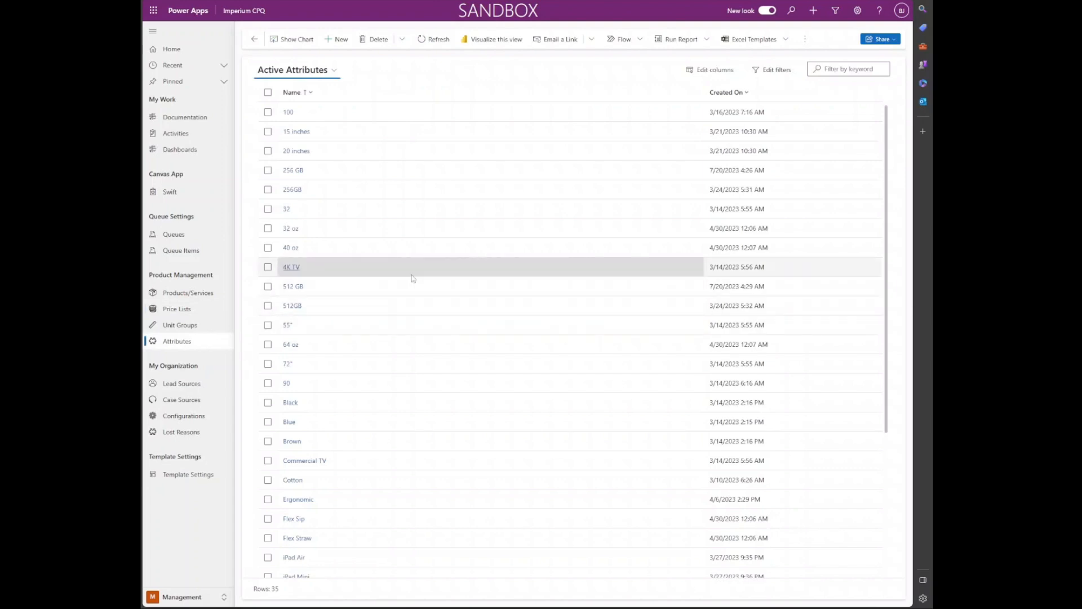
scroll(415, 280, down, 4)
scroll(414, 275, up, 4)
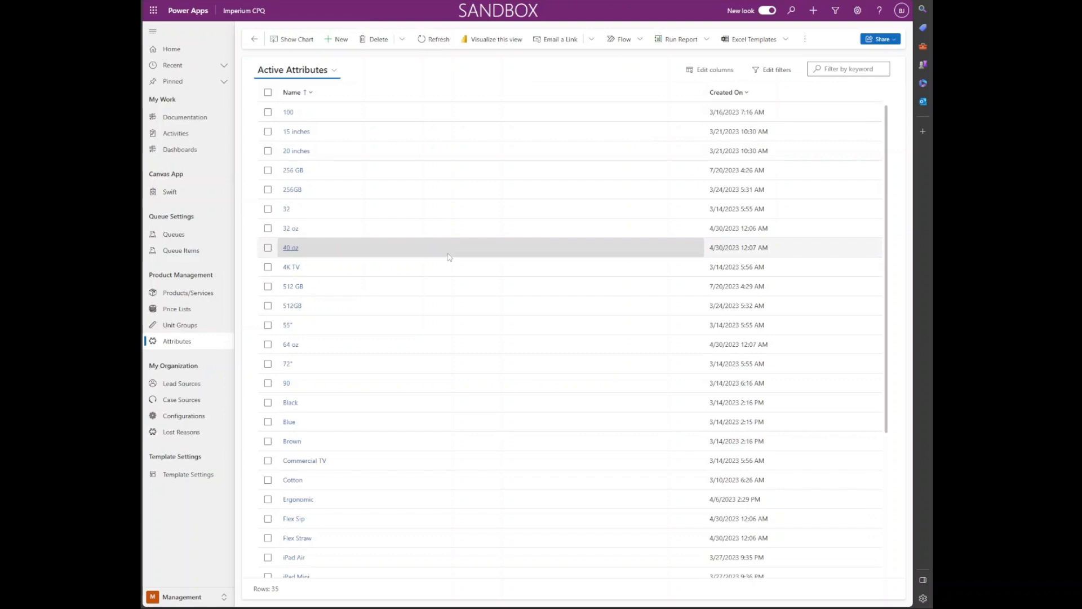
click(200, 303)
click(199, 294)
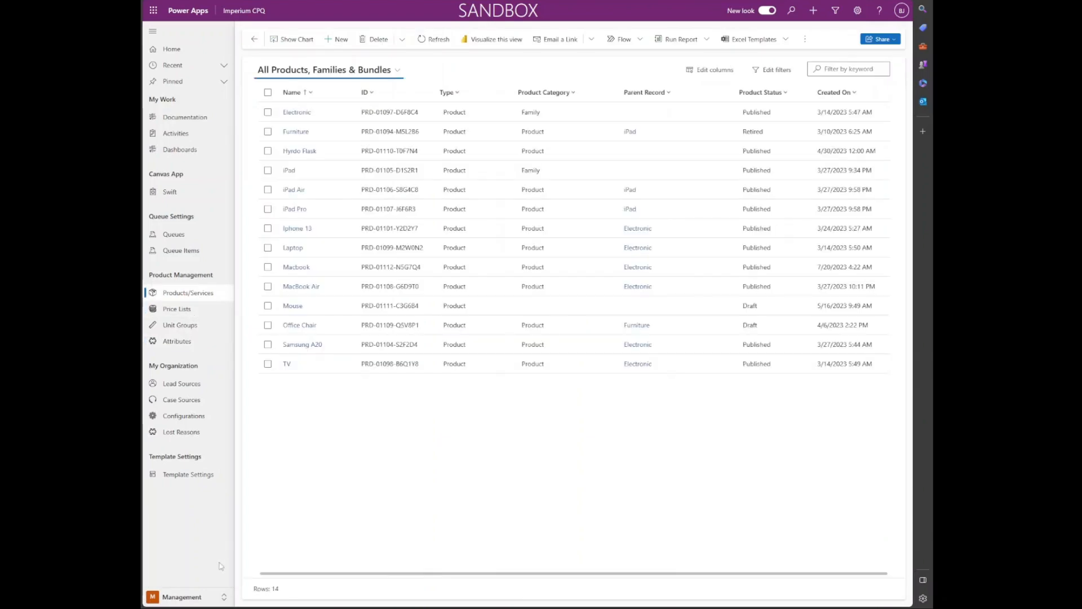
Step: Return to the Sales area and show the Active Quotes list
click(223, 596)
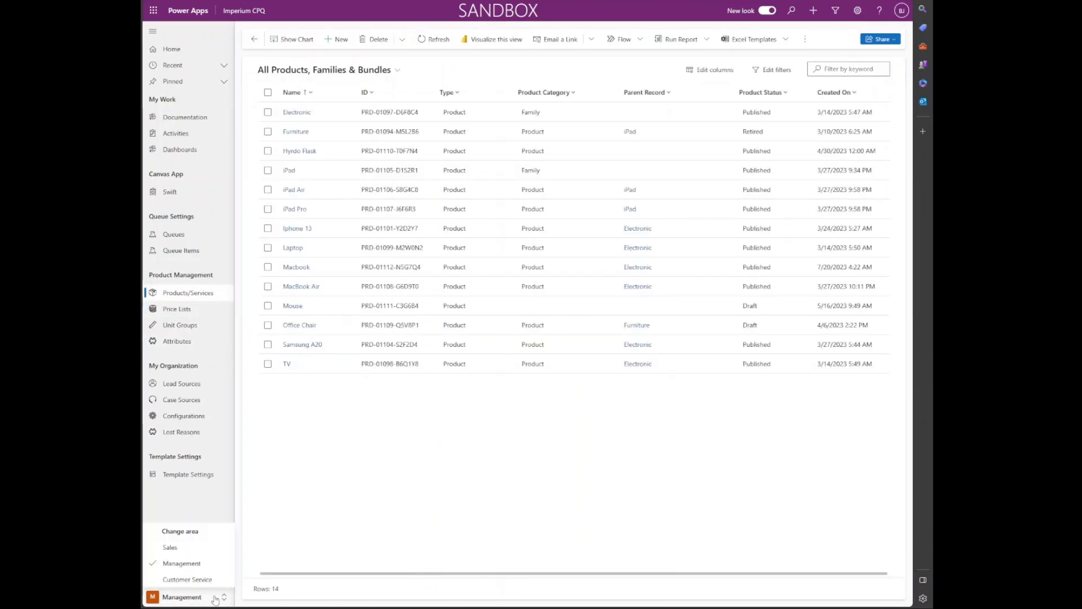
click(200, 548)
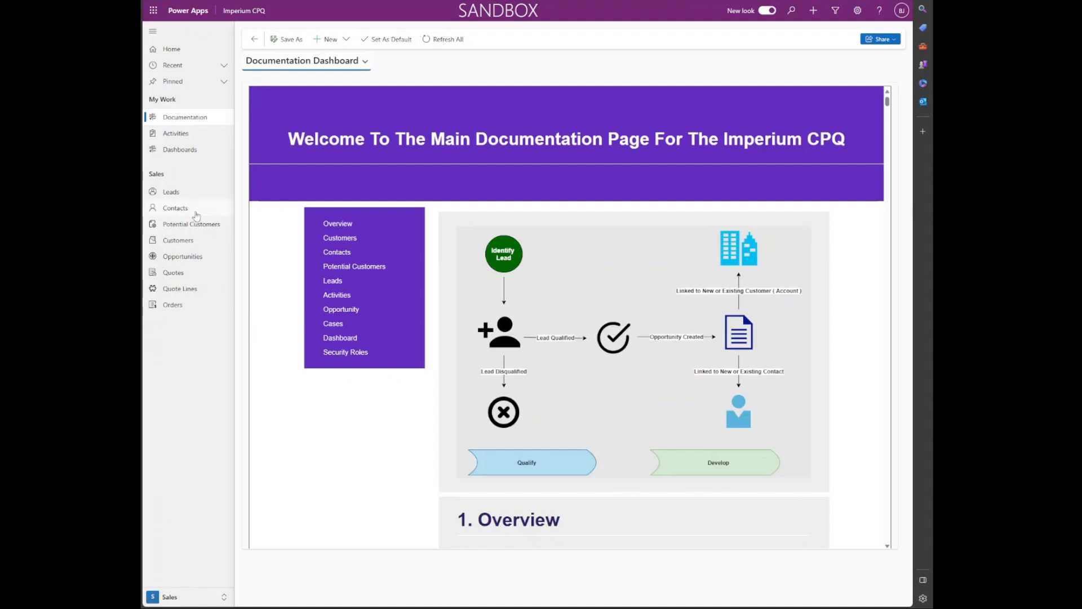
click(188, 278)
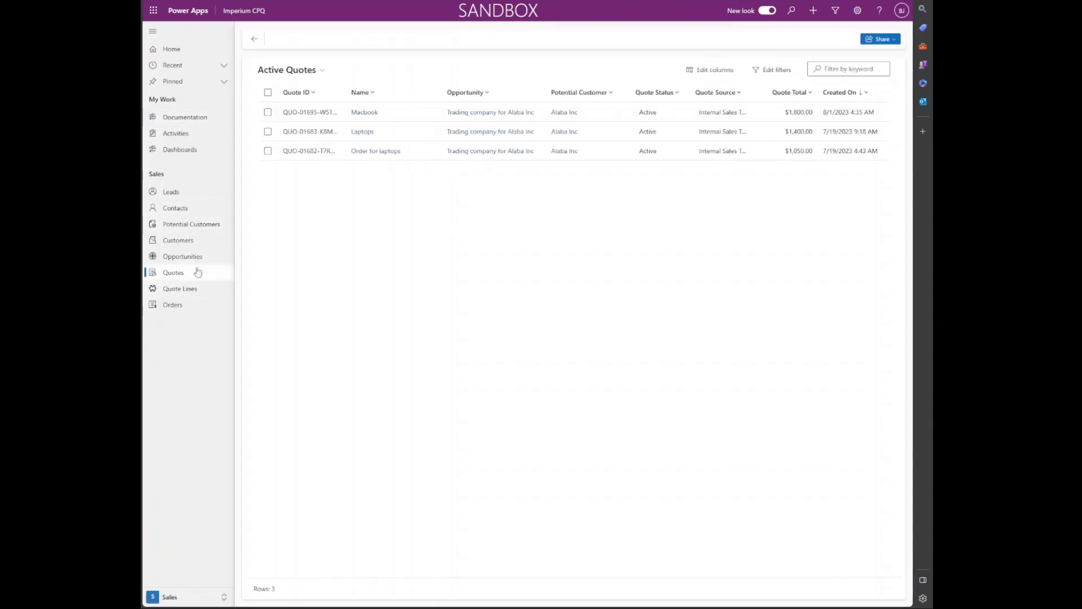